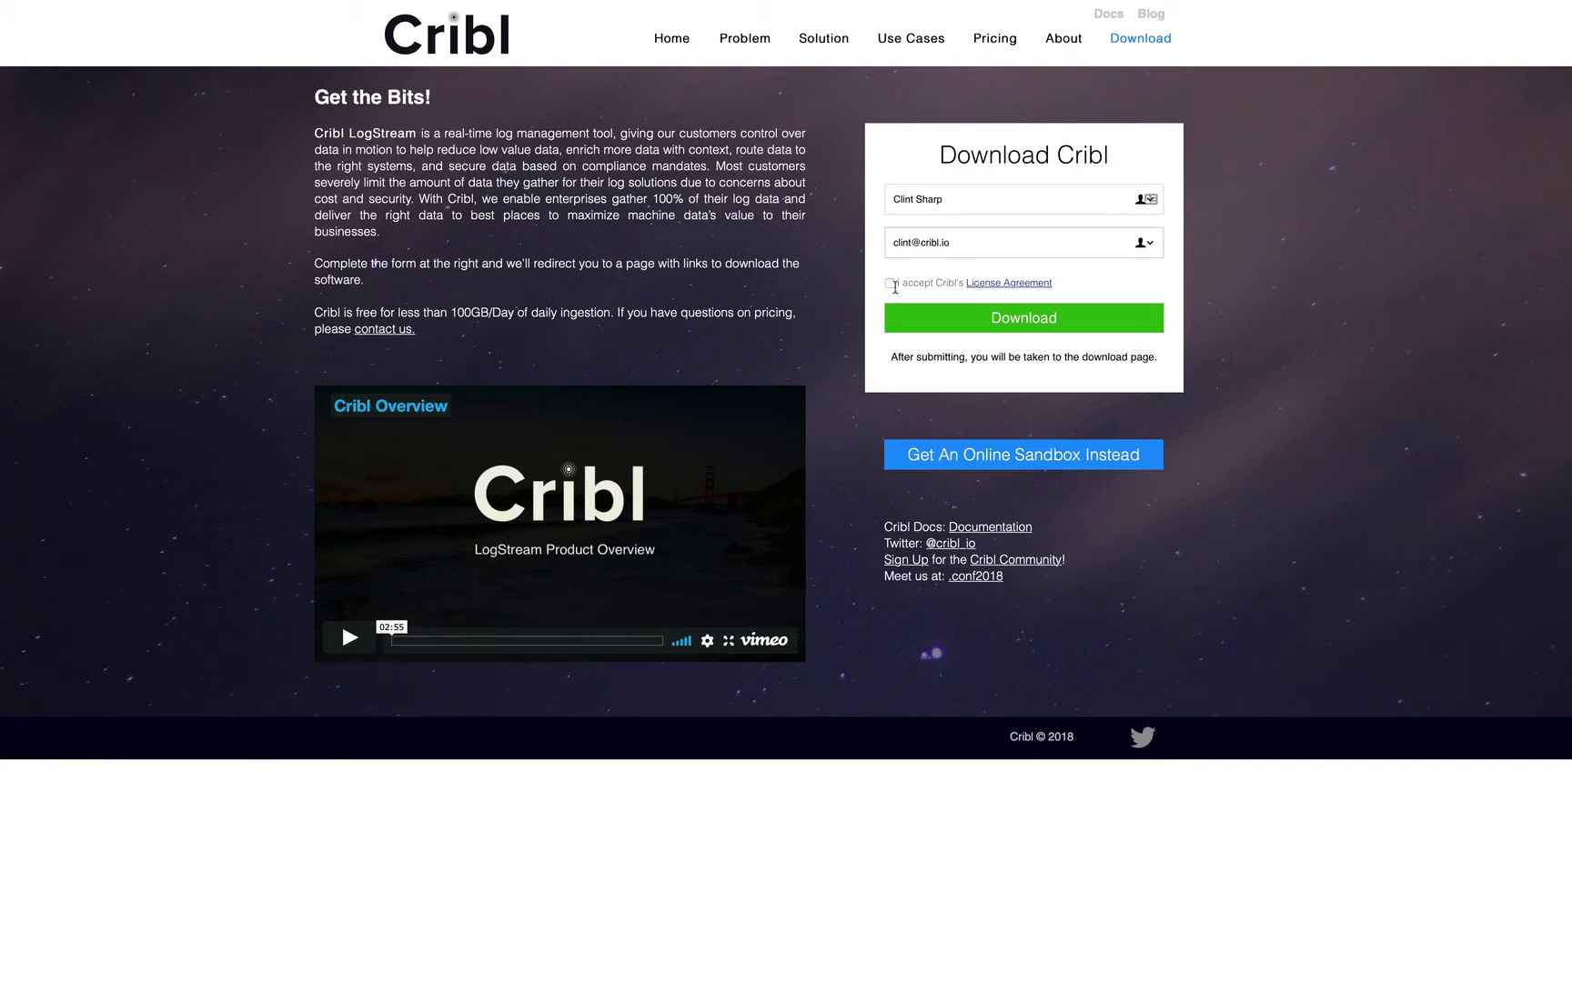
Accept Cribl's license agreement and download Cribl for Splunk.
click(891, 284)
click(929, 326)
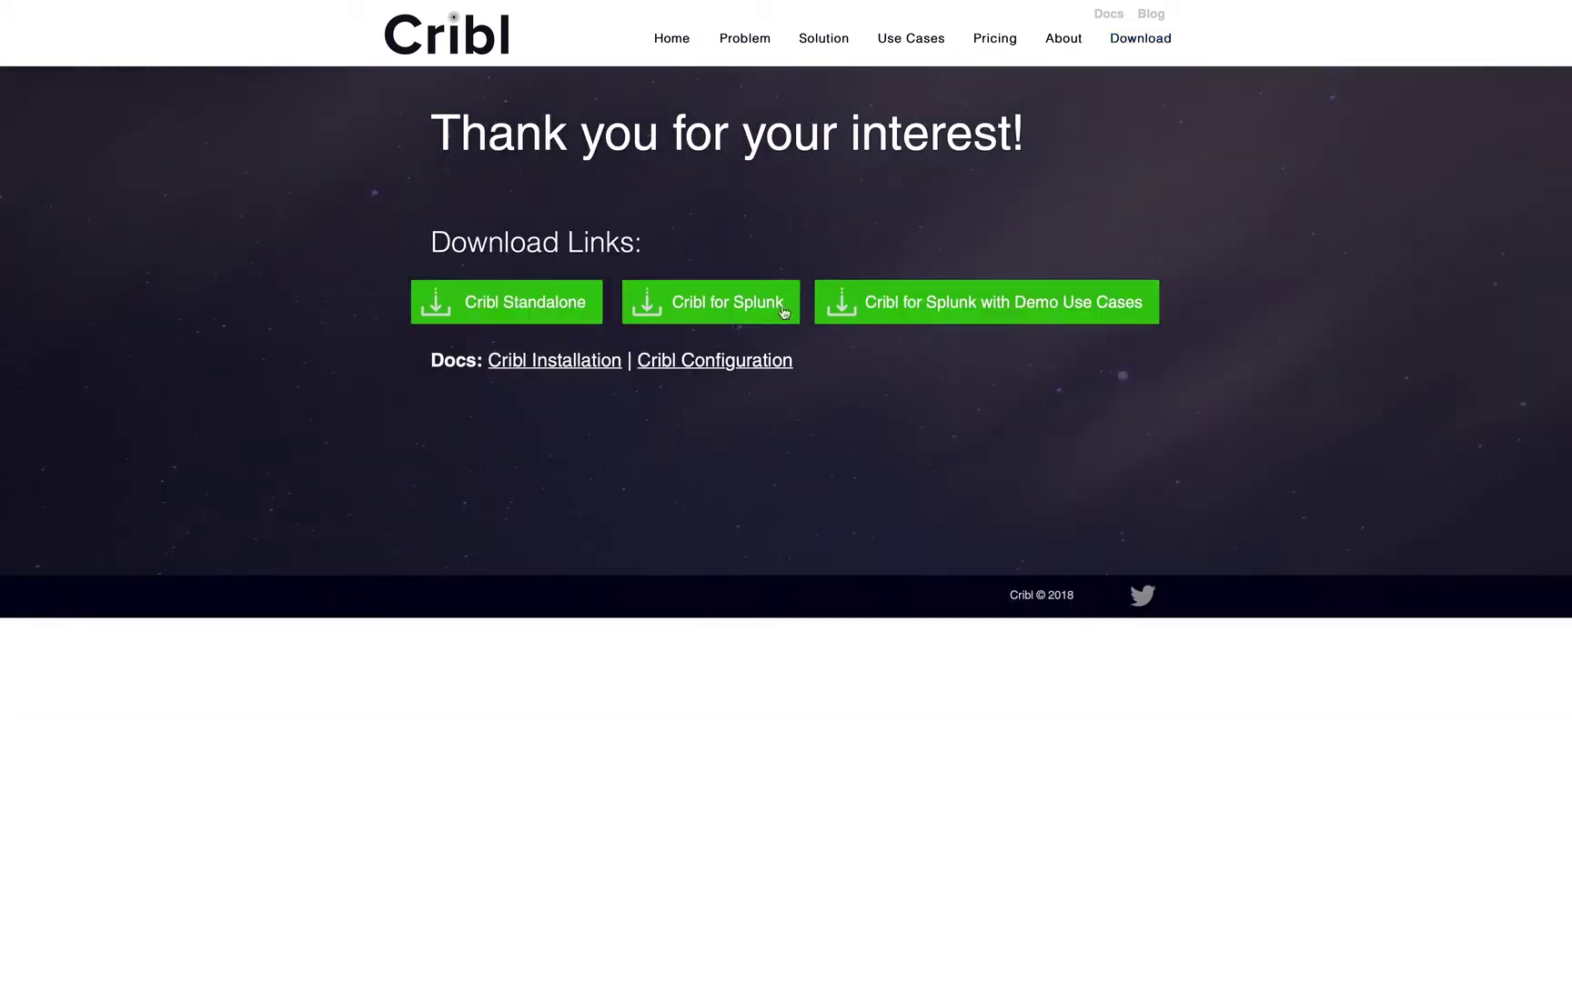
click(755, 303)
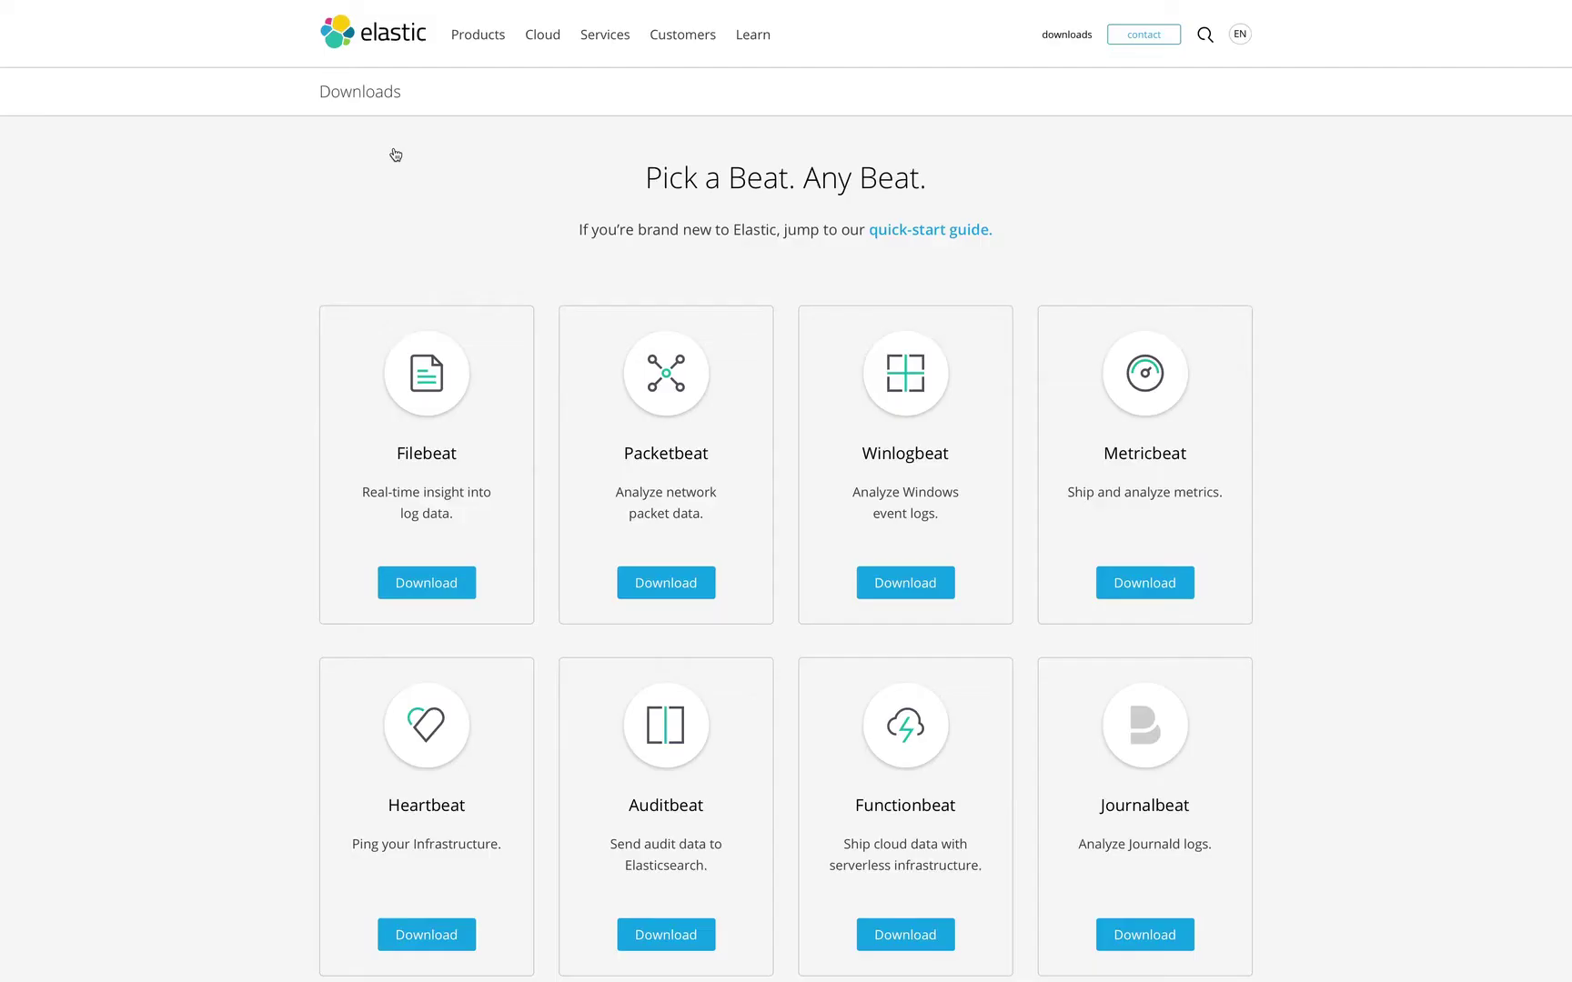
Download the Mac build of Filebeat and the Splunk Enterprise 7.2.1 Mac OS .tgz package.
click(418, 573)
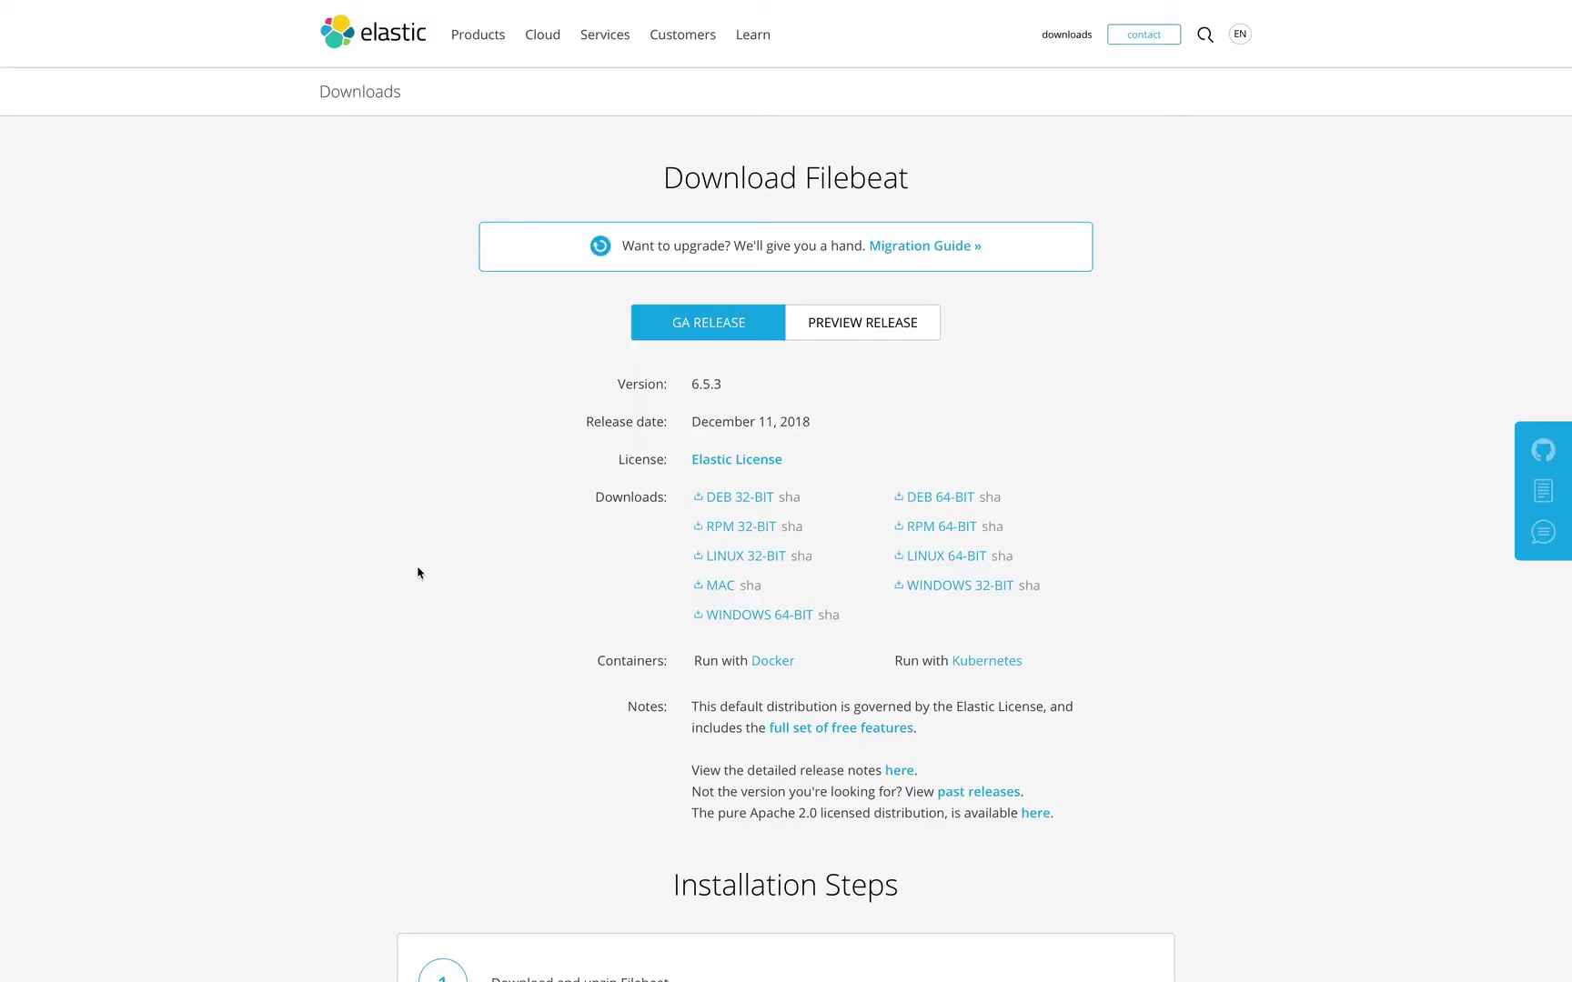
click(719, 585)
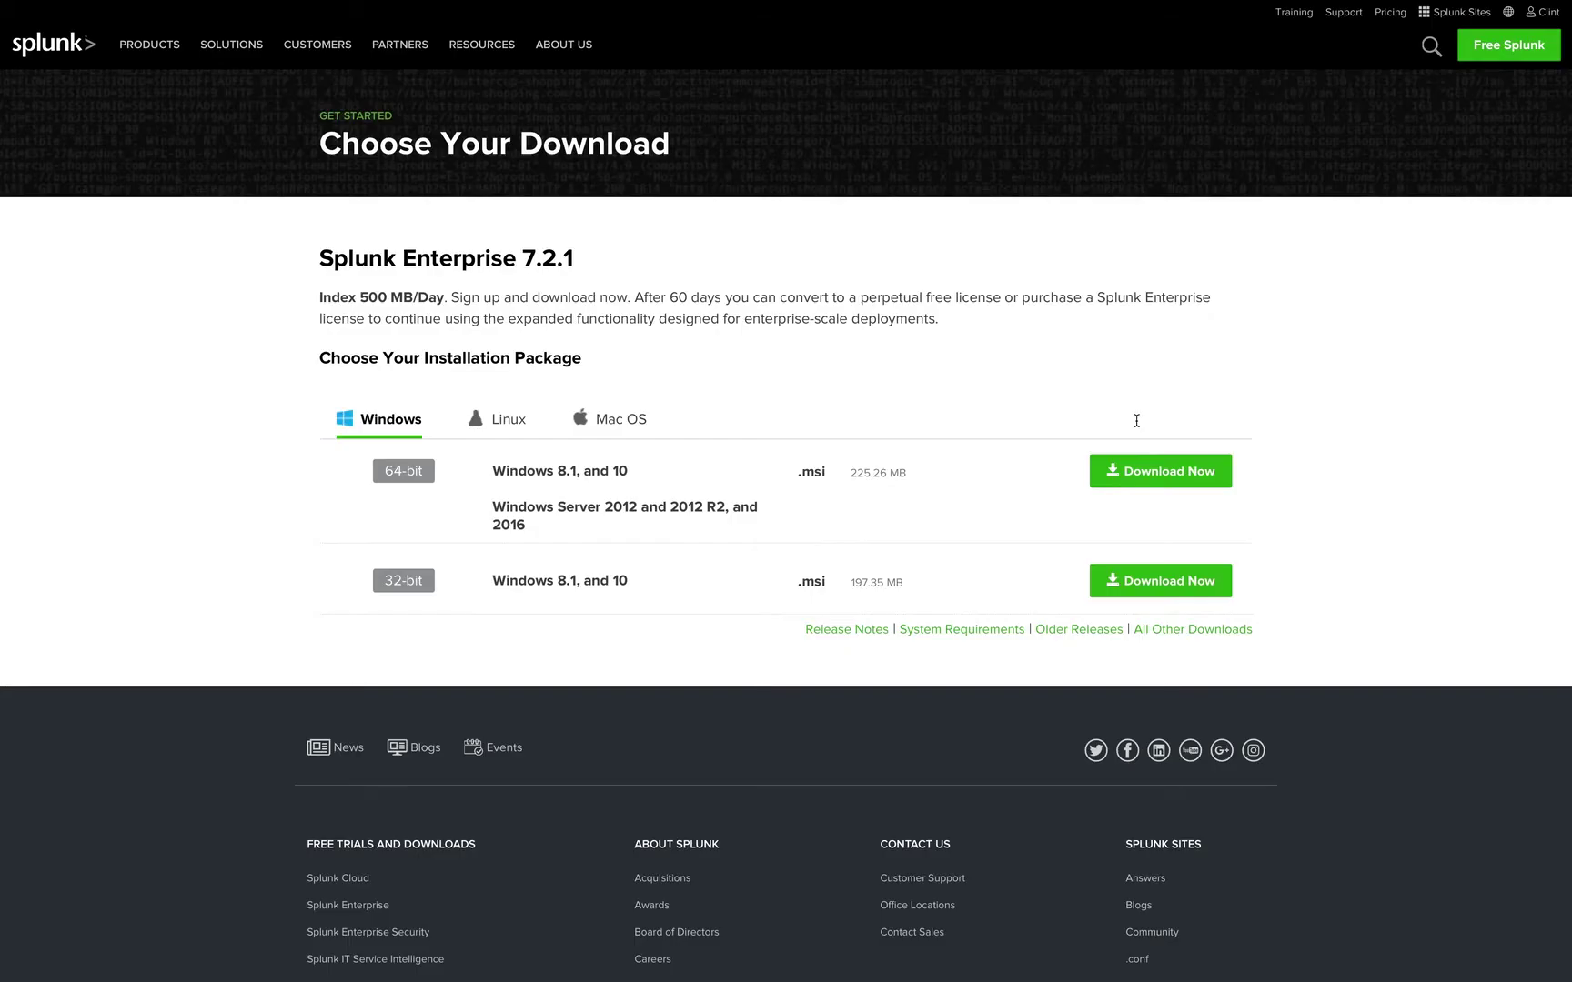
click(621, 418)
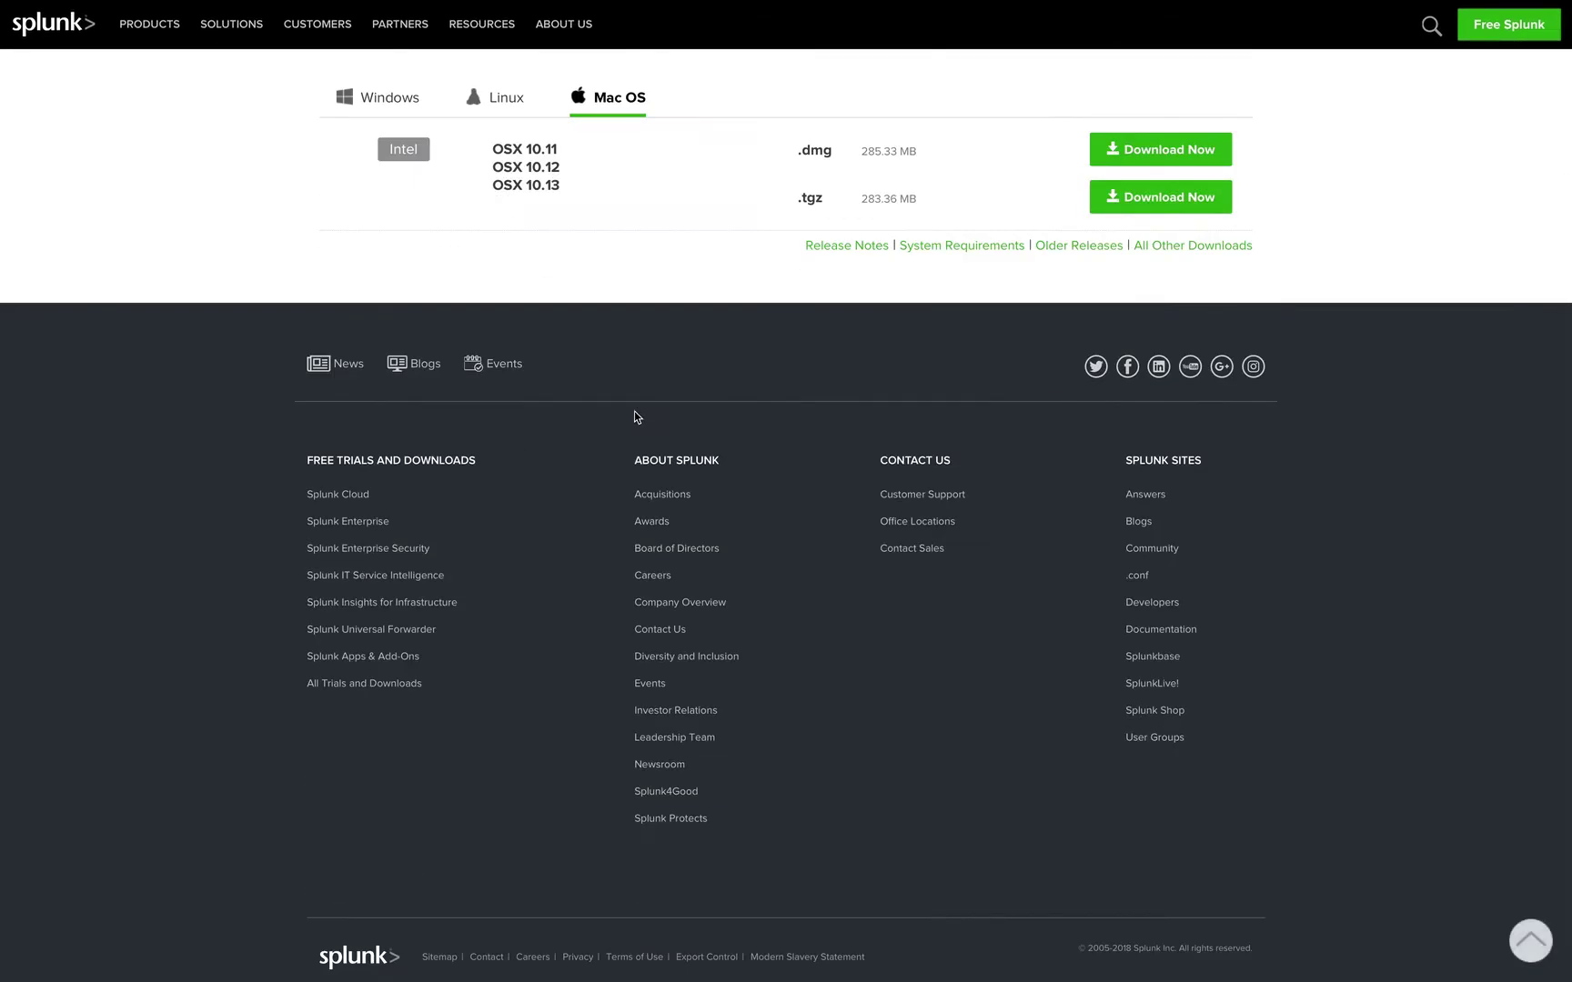
click(1126, 201)
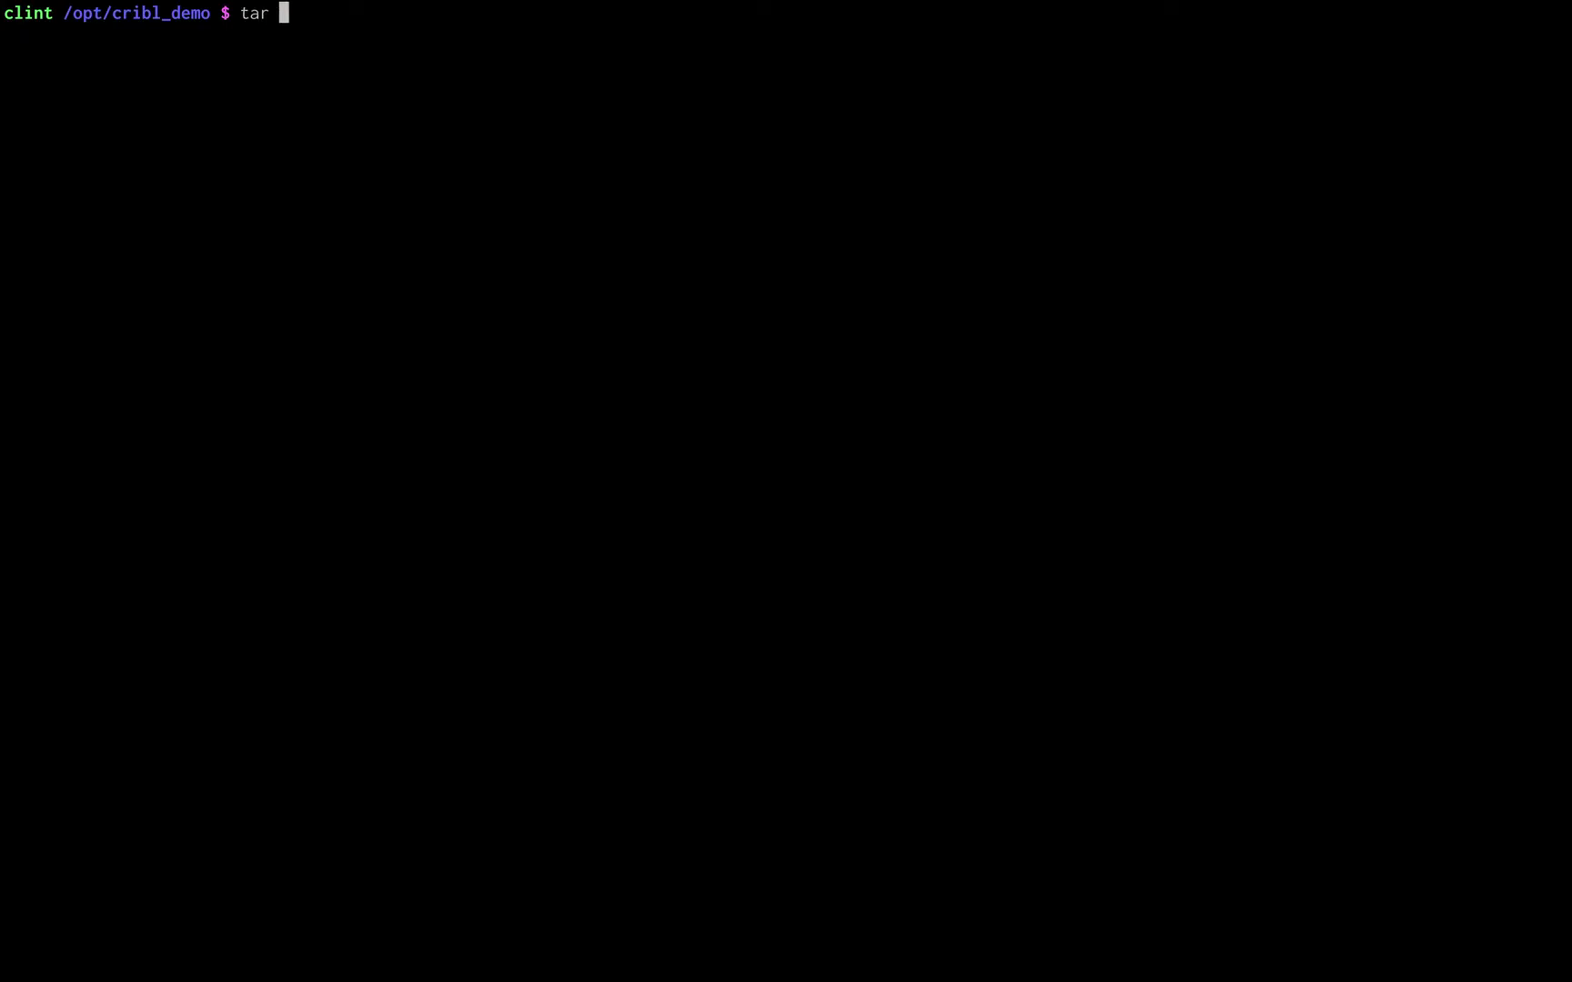
Unpack the Splunk tarball, then unpack the cribl-splunk archive into splunk/etc/apps.
text(zxvf splunk-)
key(Tab)
key(Return)
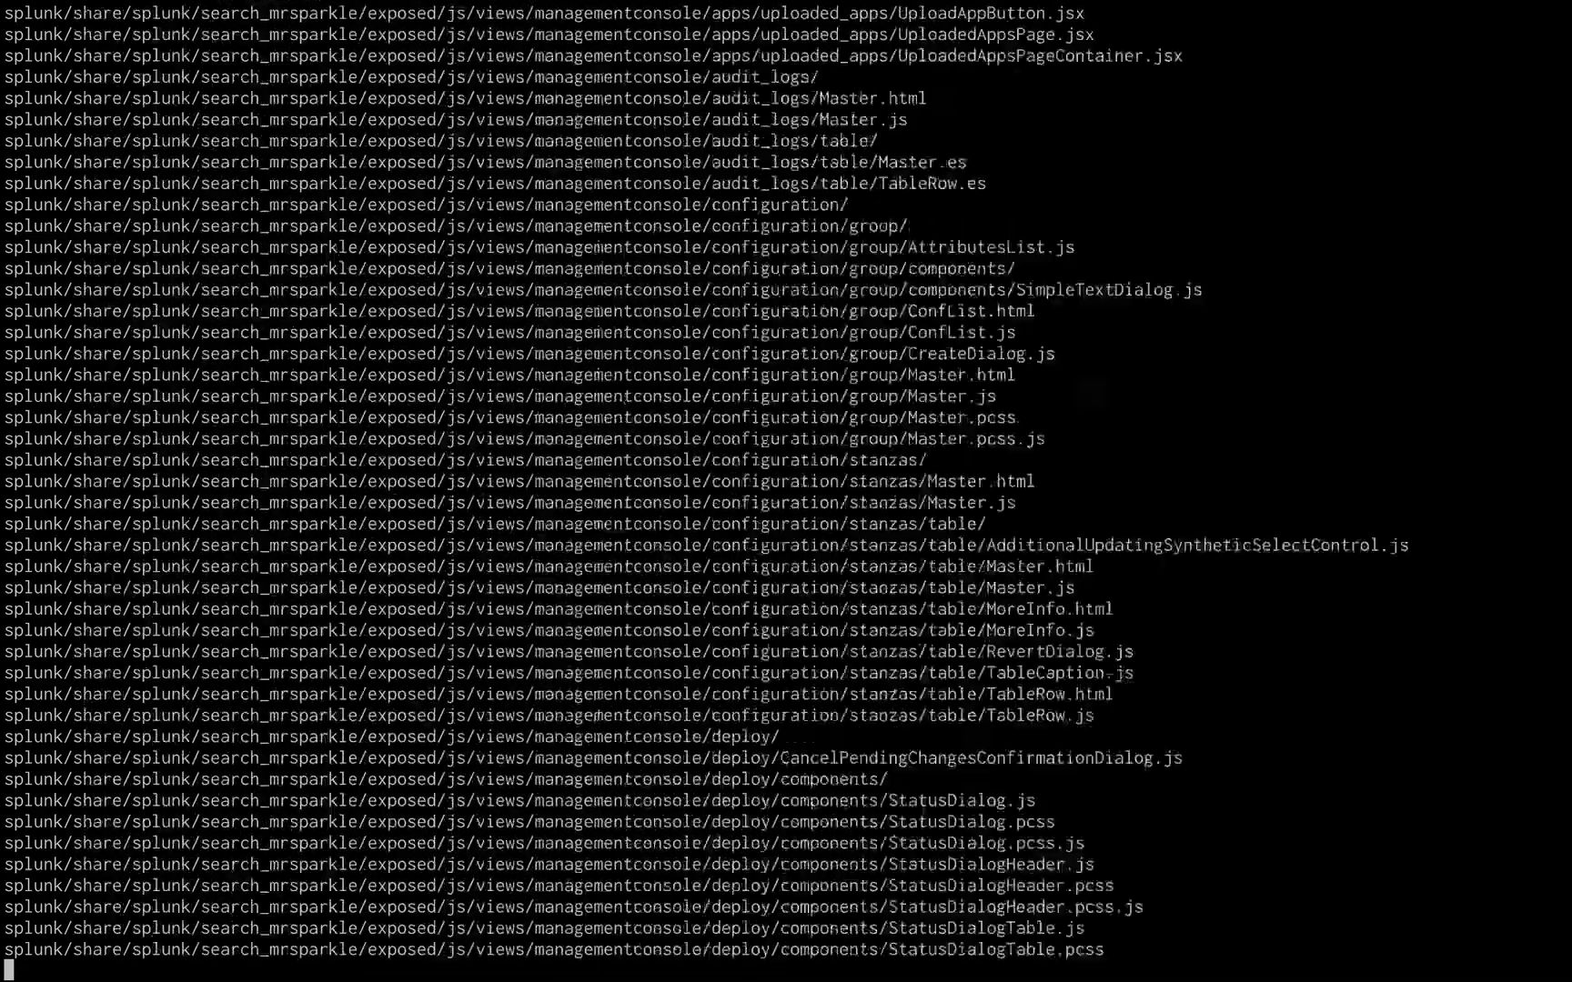
text(tar)
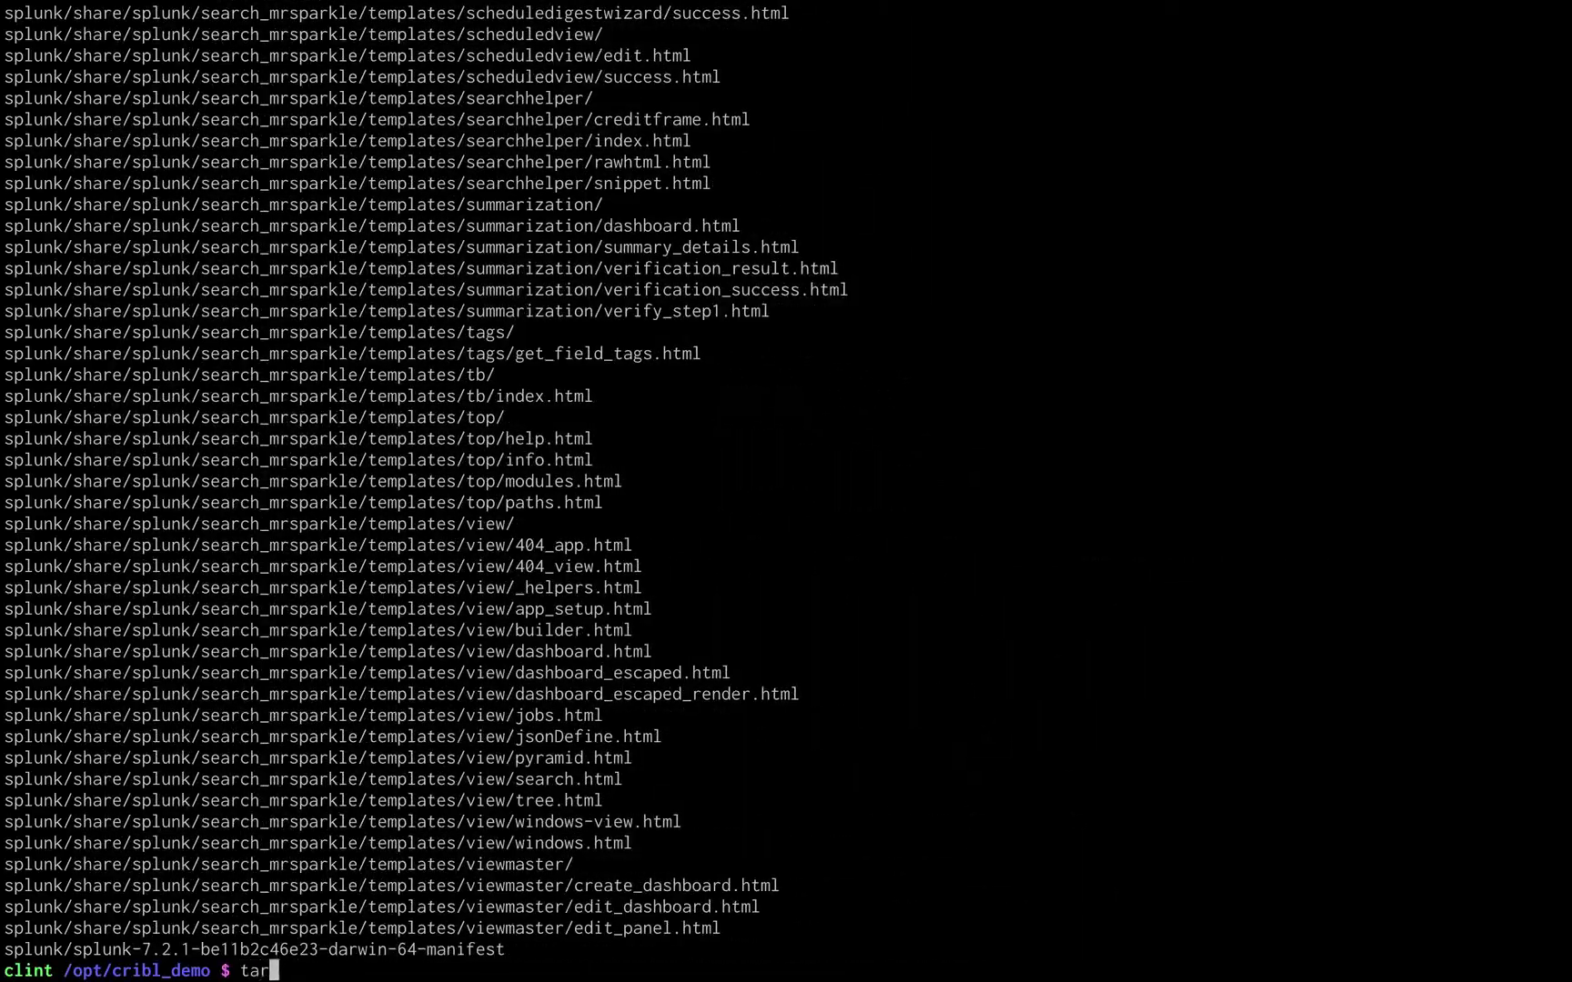
text( -C splunk/etc/apps -)
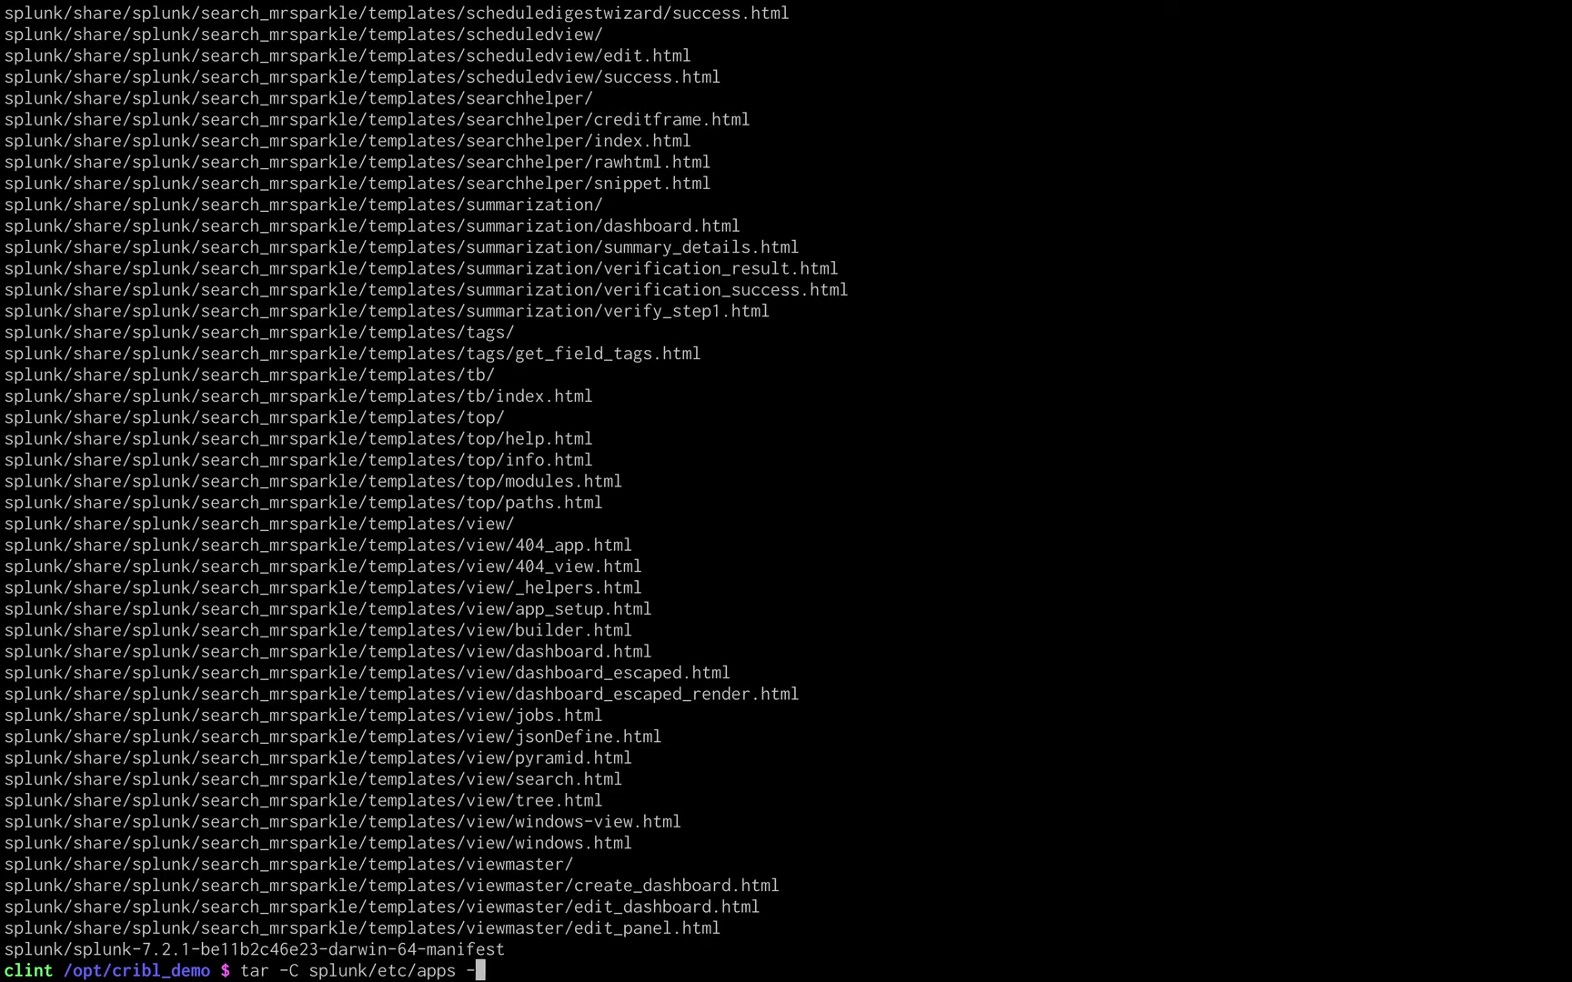
text(zxvf cribl-splunk)
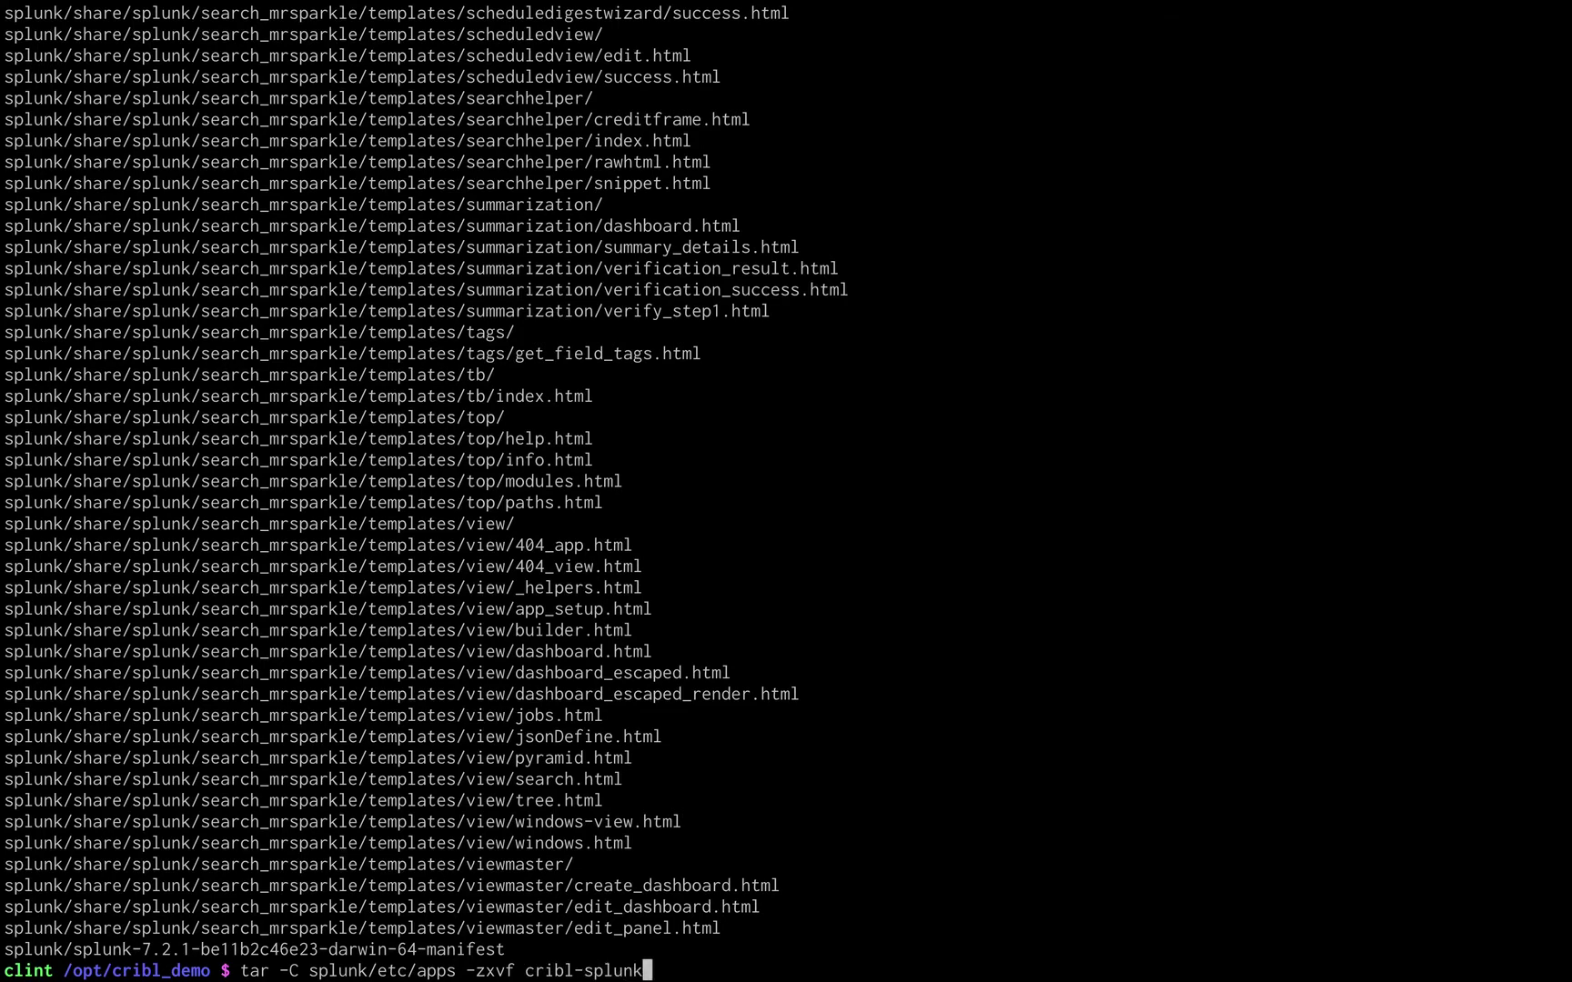
key(Tab)
key(Return)
List splunk/etc/apps/cribl to confirm bin, default and modules, then start Splunk.
text(ls splunk/etc/apps)
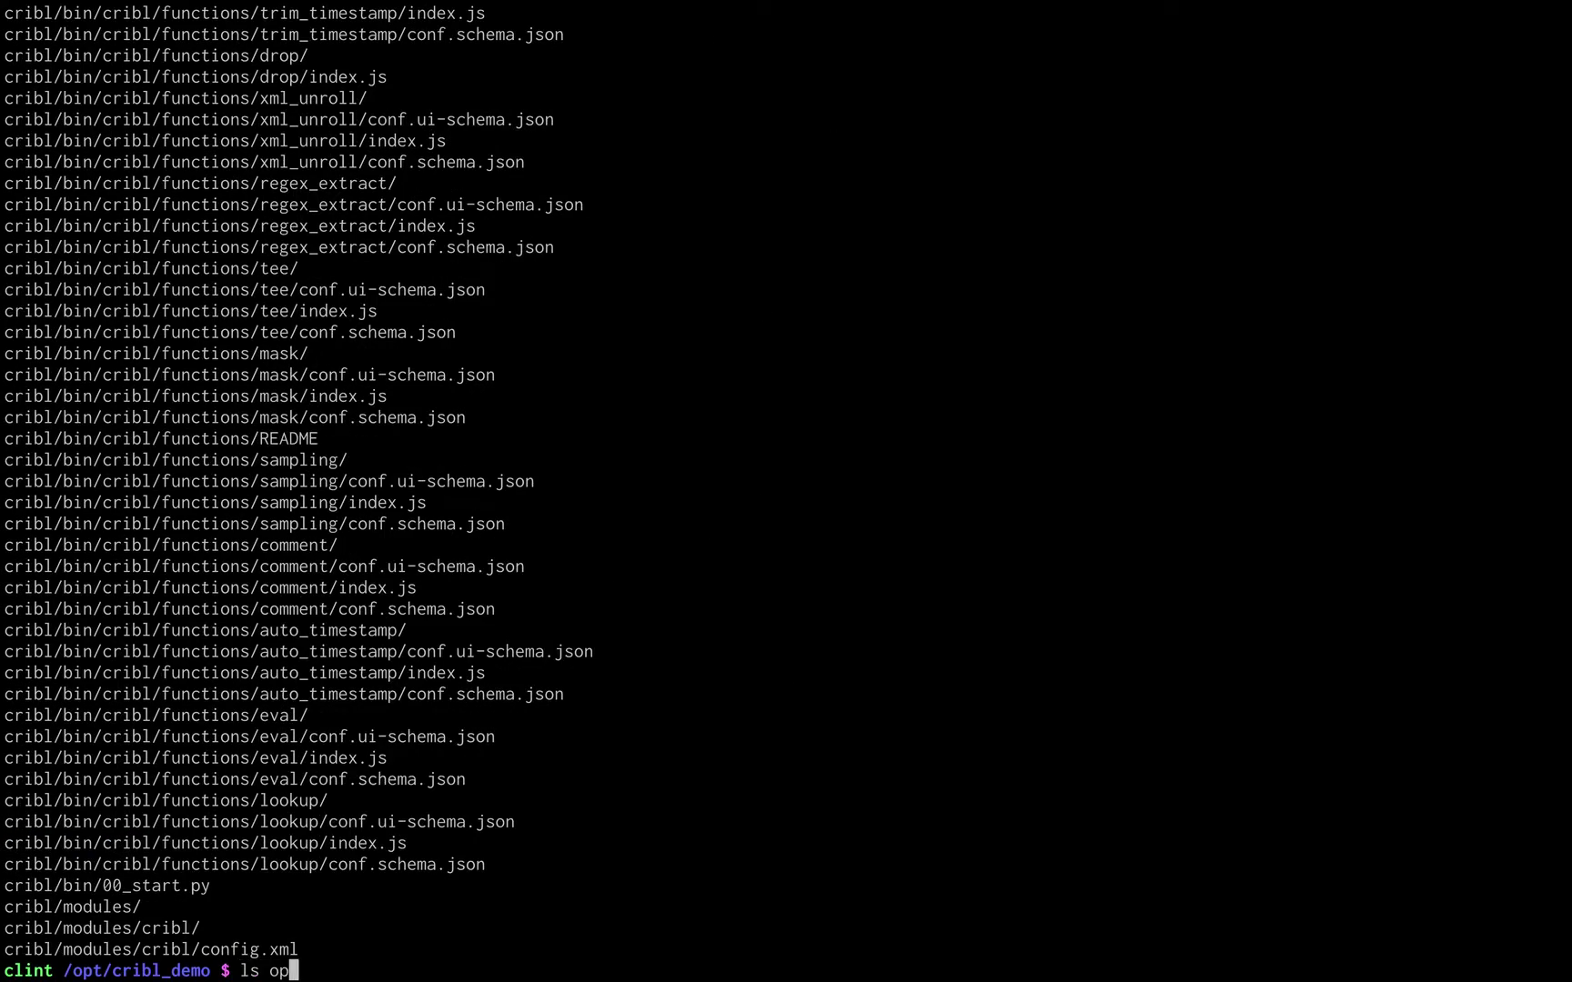
text(/cribl)
key(Return)
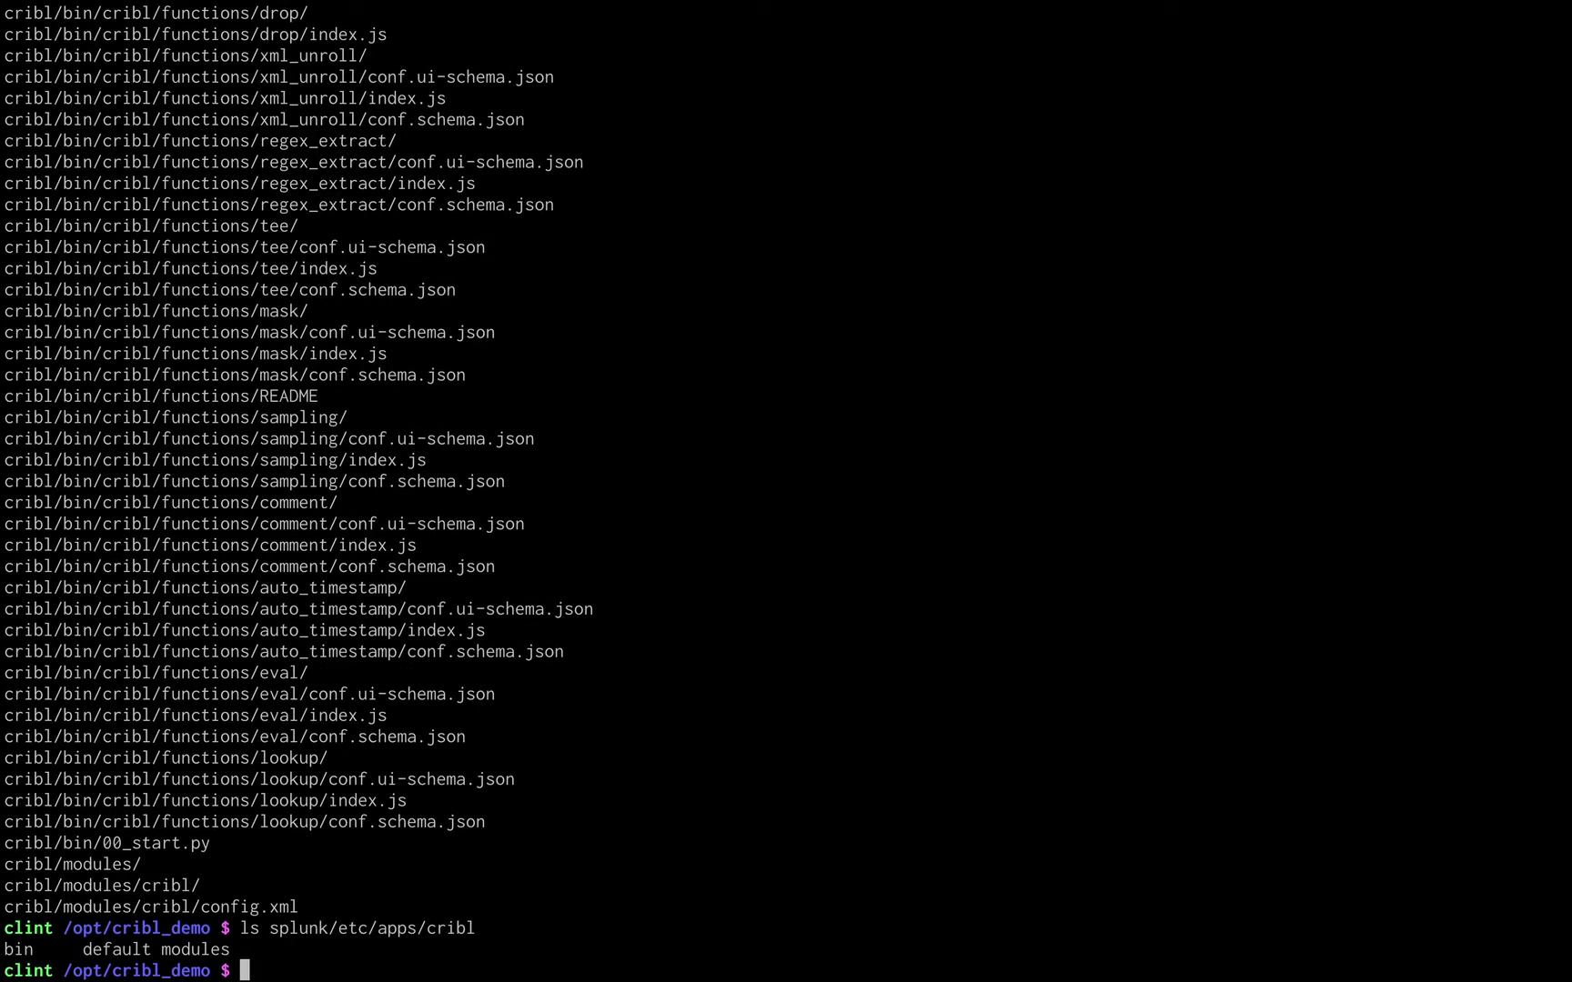
text(splunk/bin/splunk start)
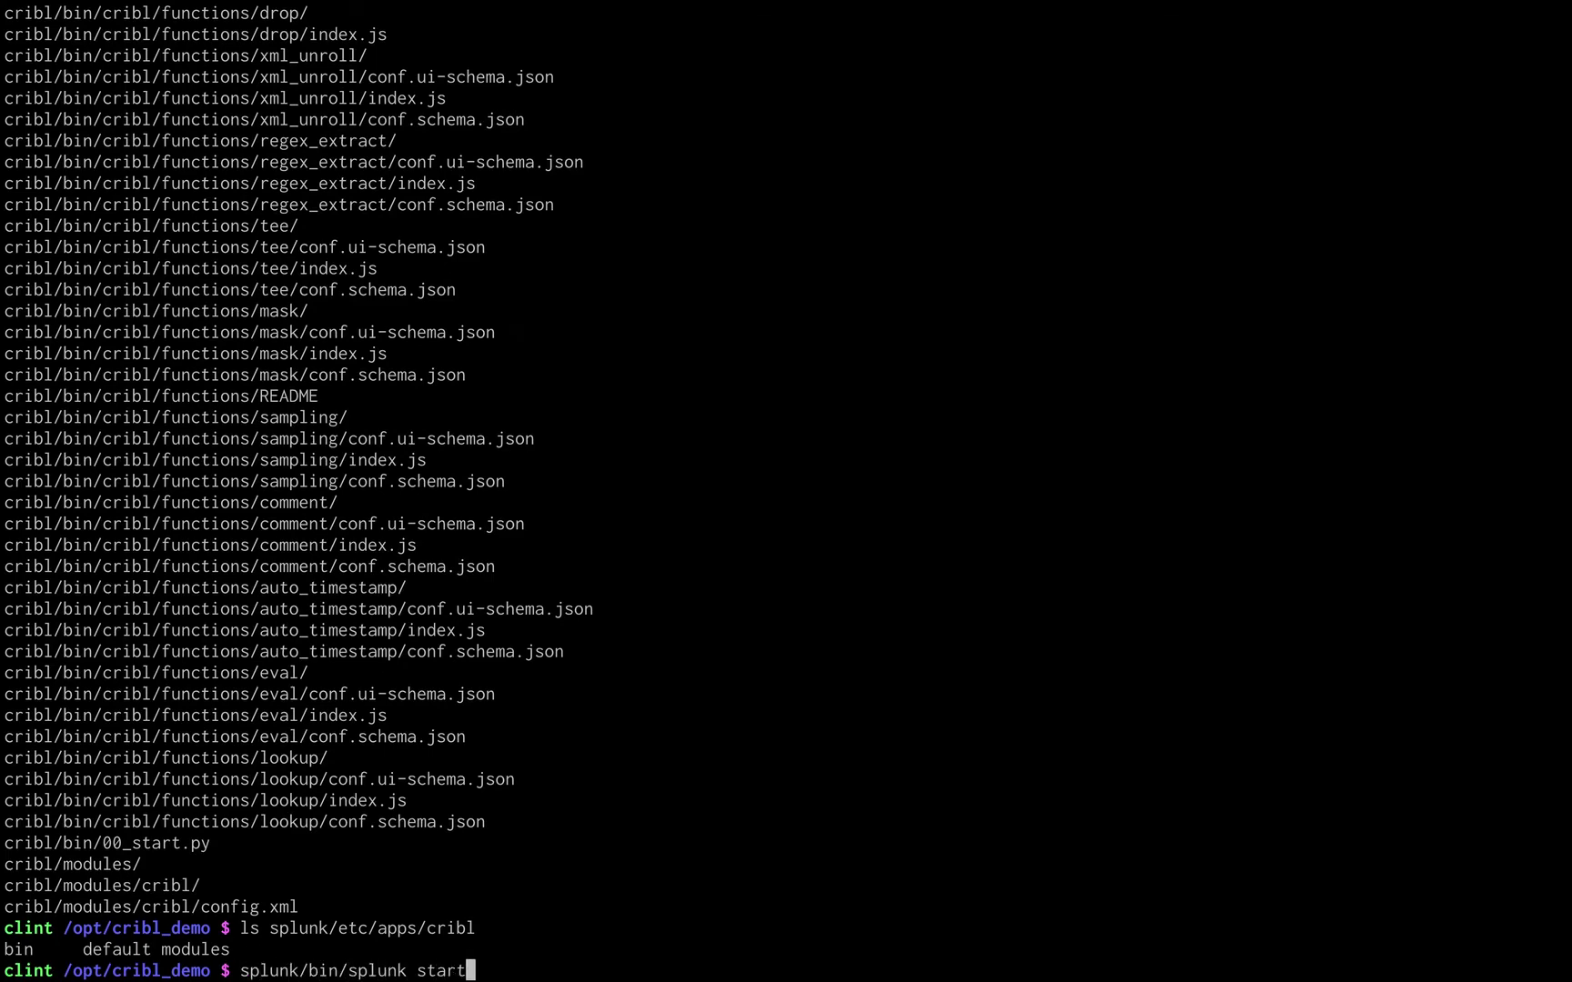
key(Return)
Accept the Splunk license and create the admin account with a confirmed password.
text(q)
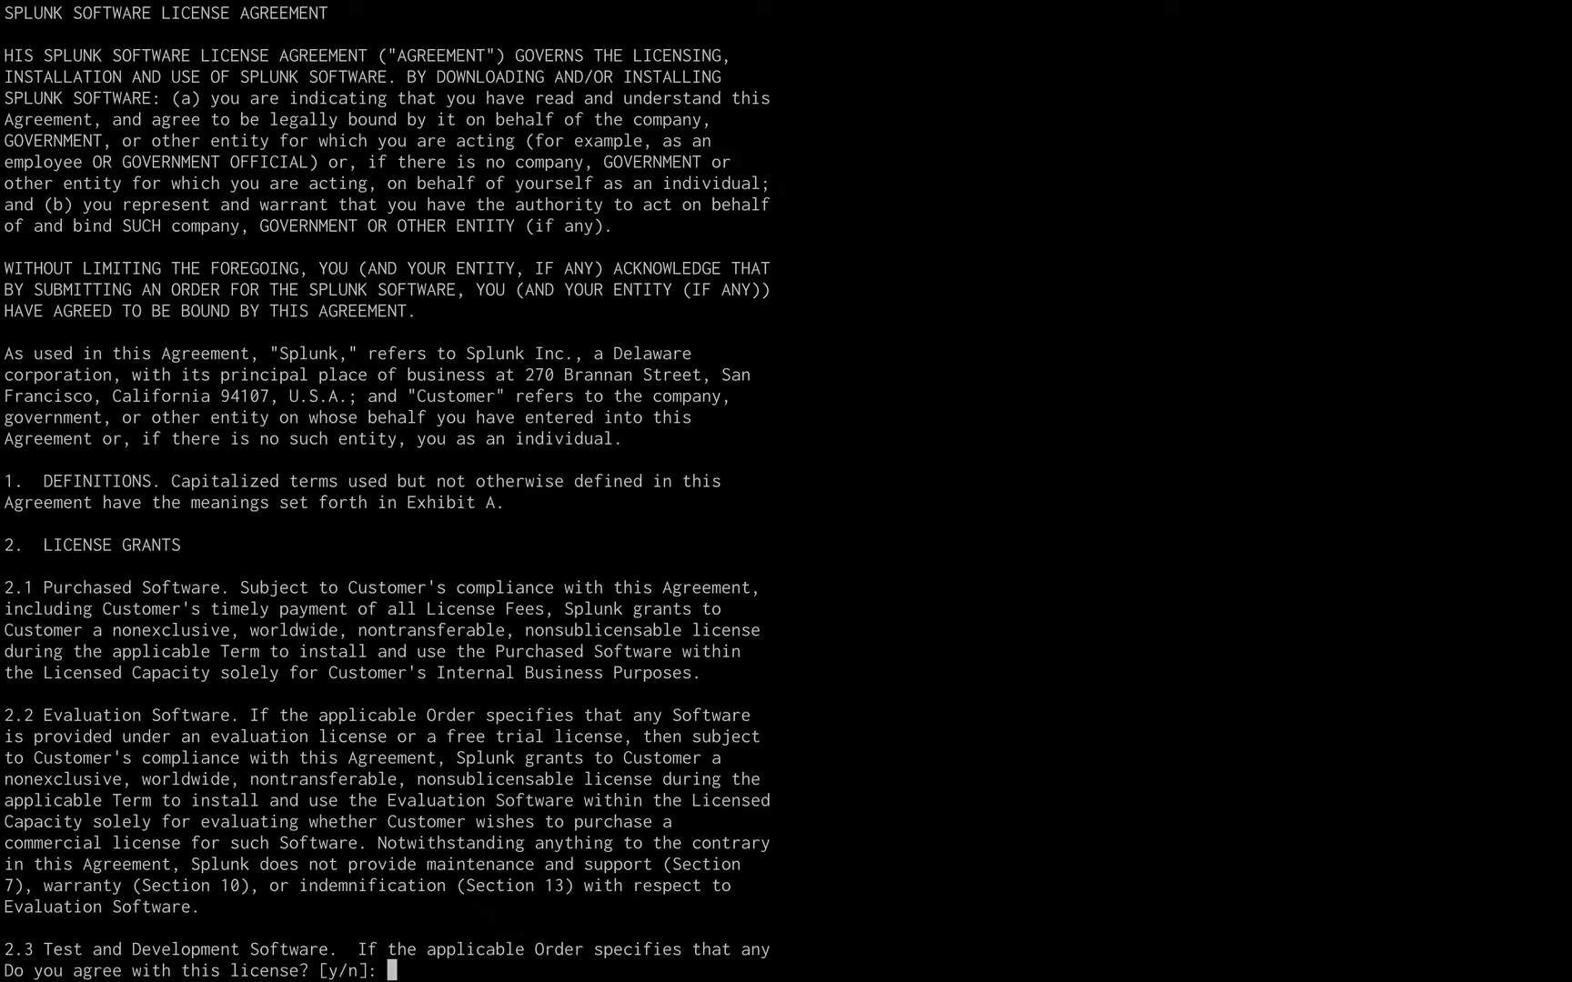
text(y)
key(Return)
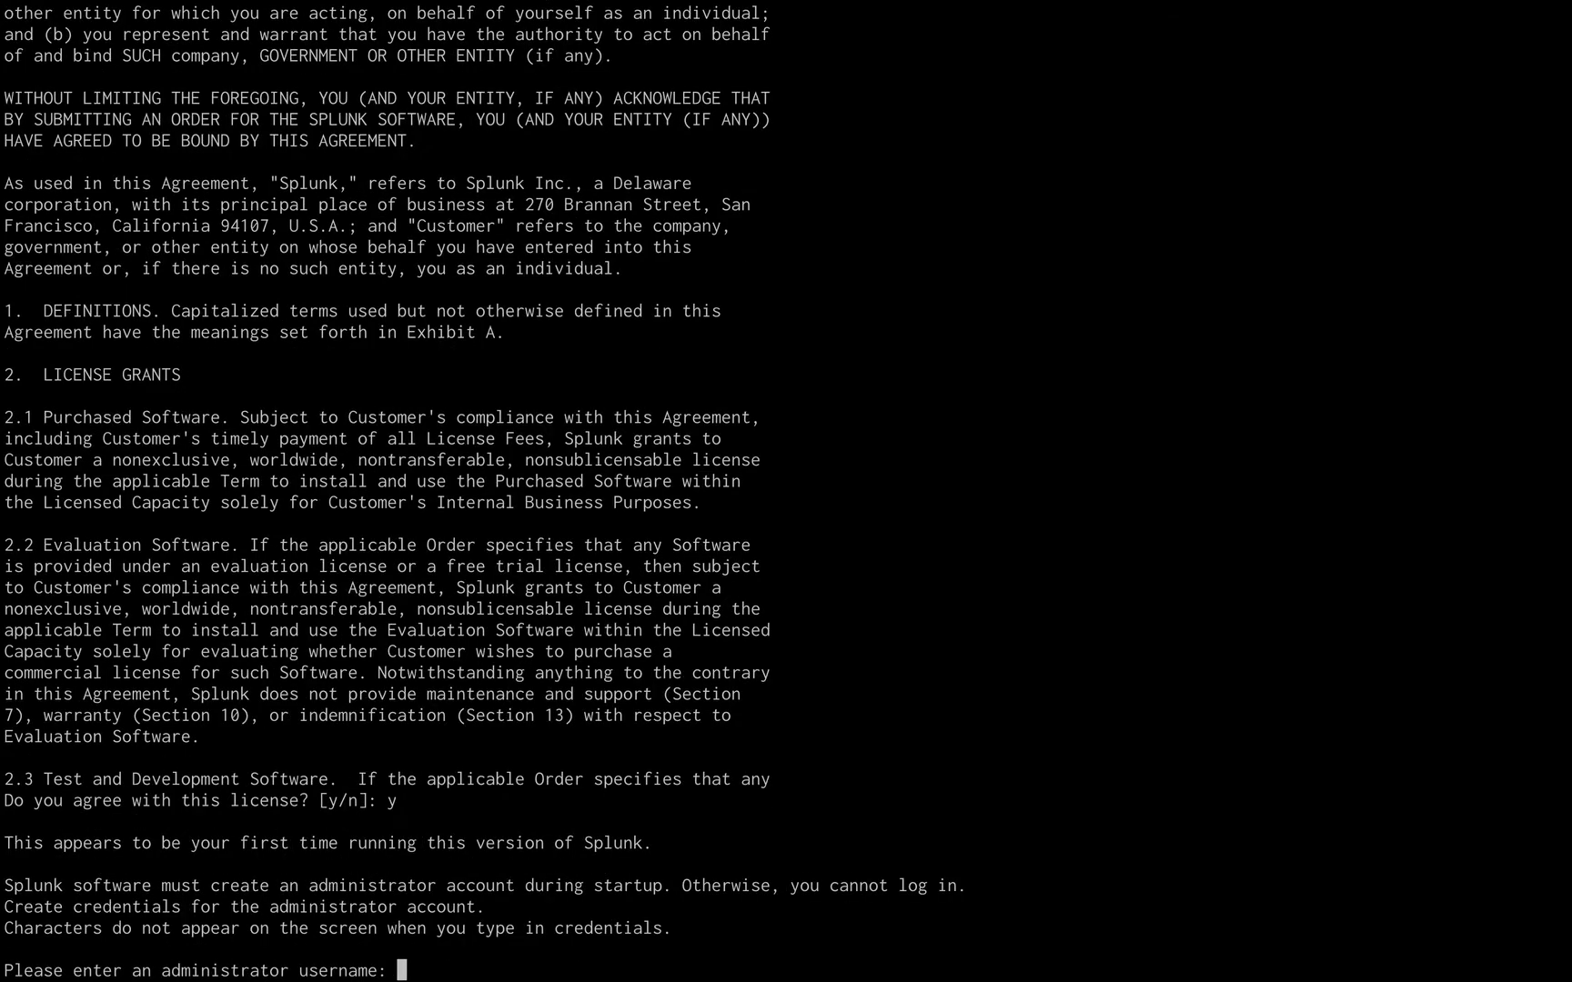
text(admin)
key(Return)
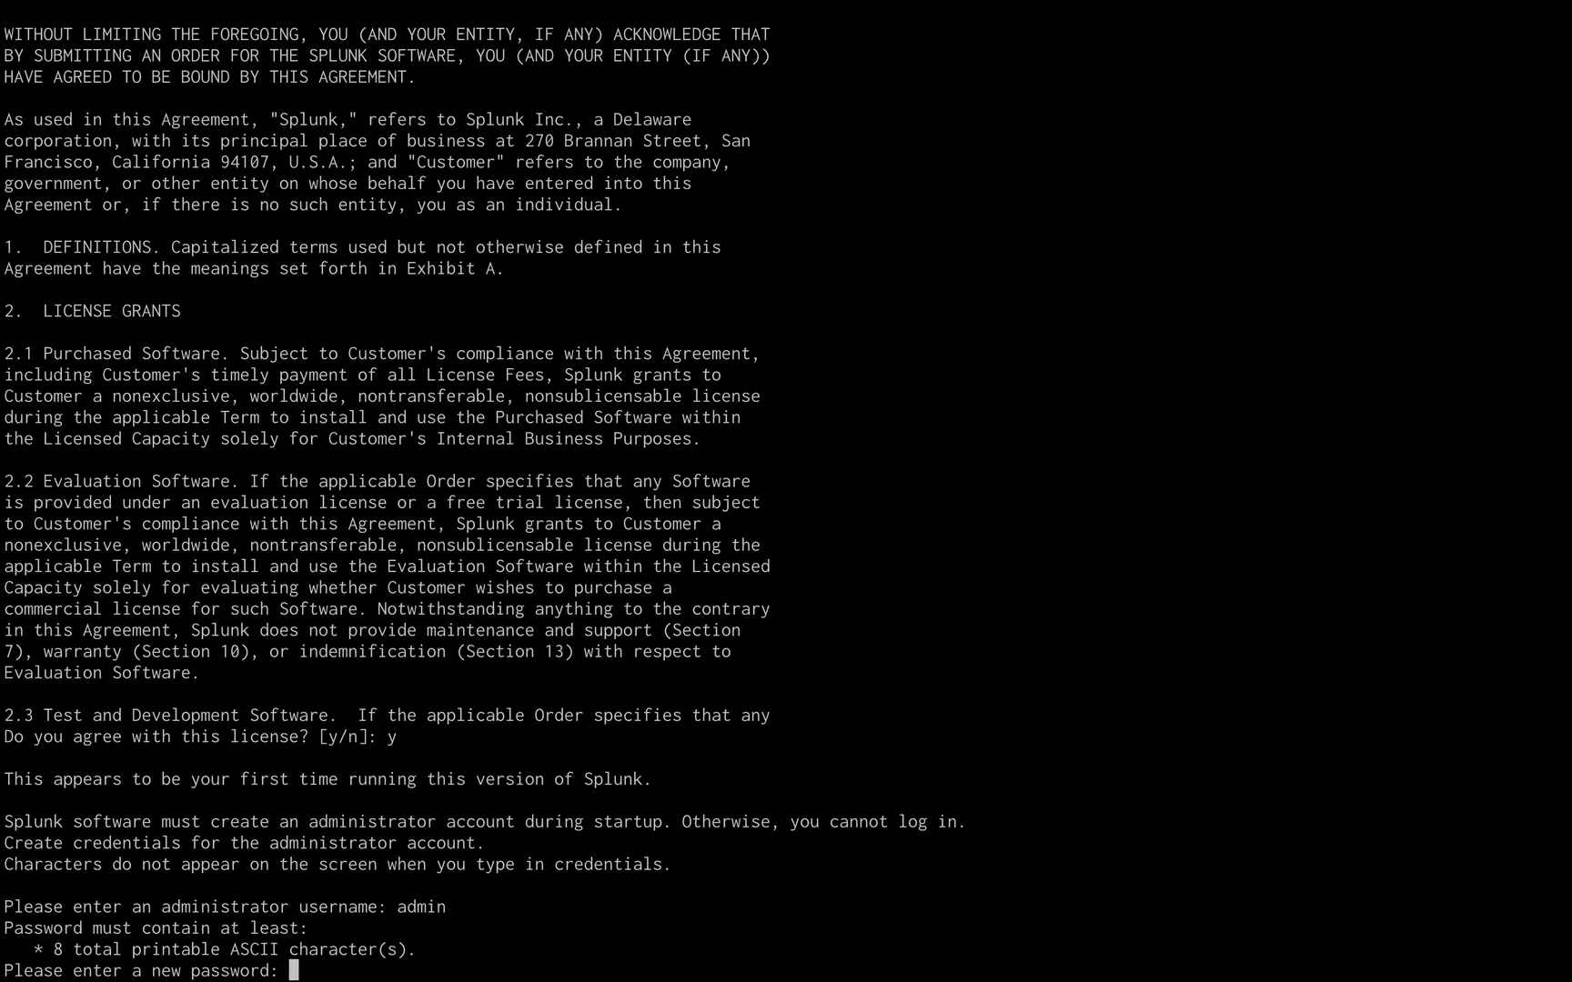
key(Return)
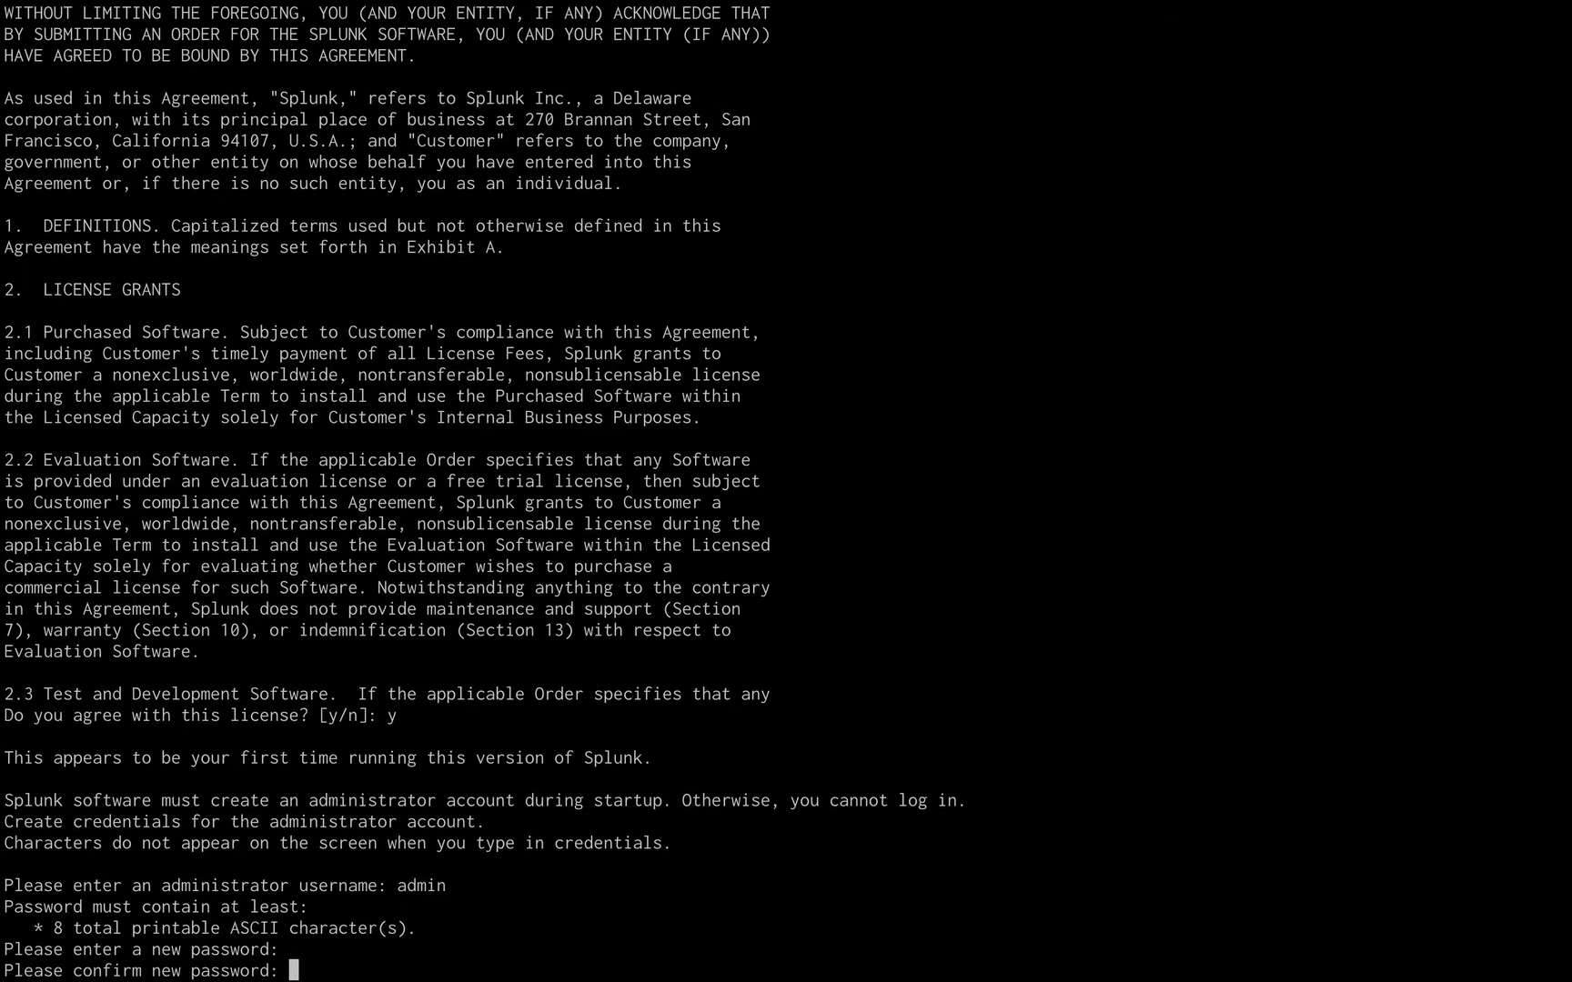
key(Return)
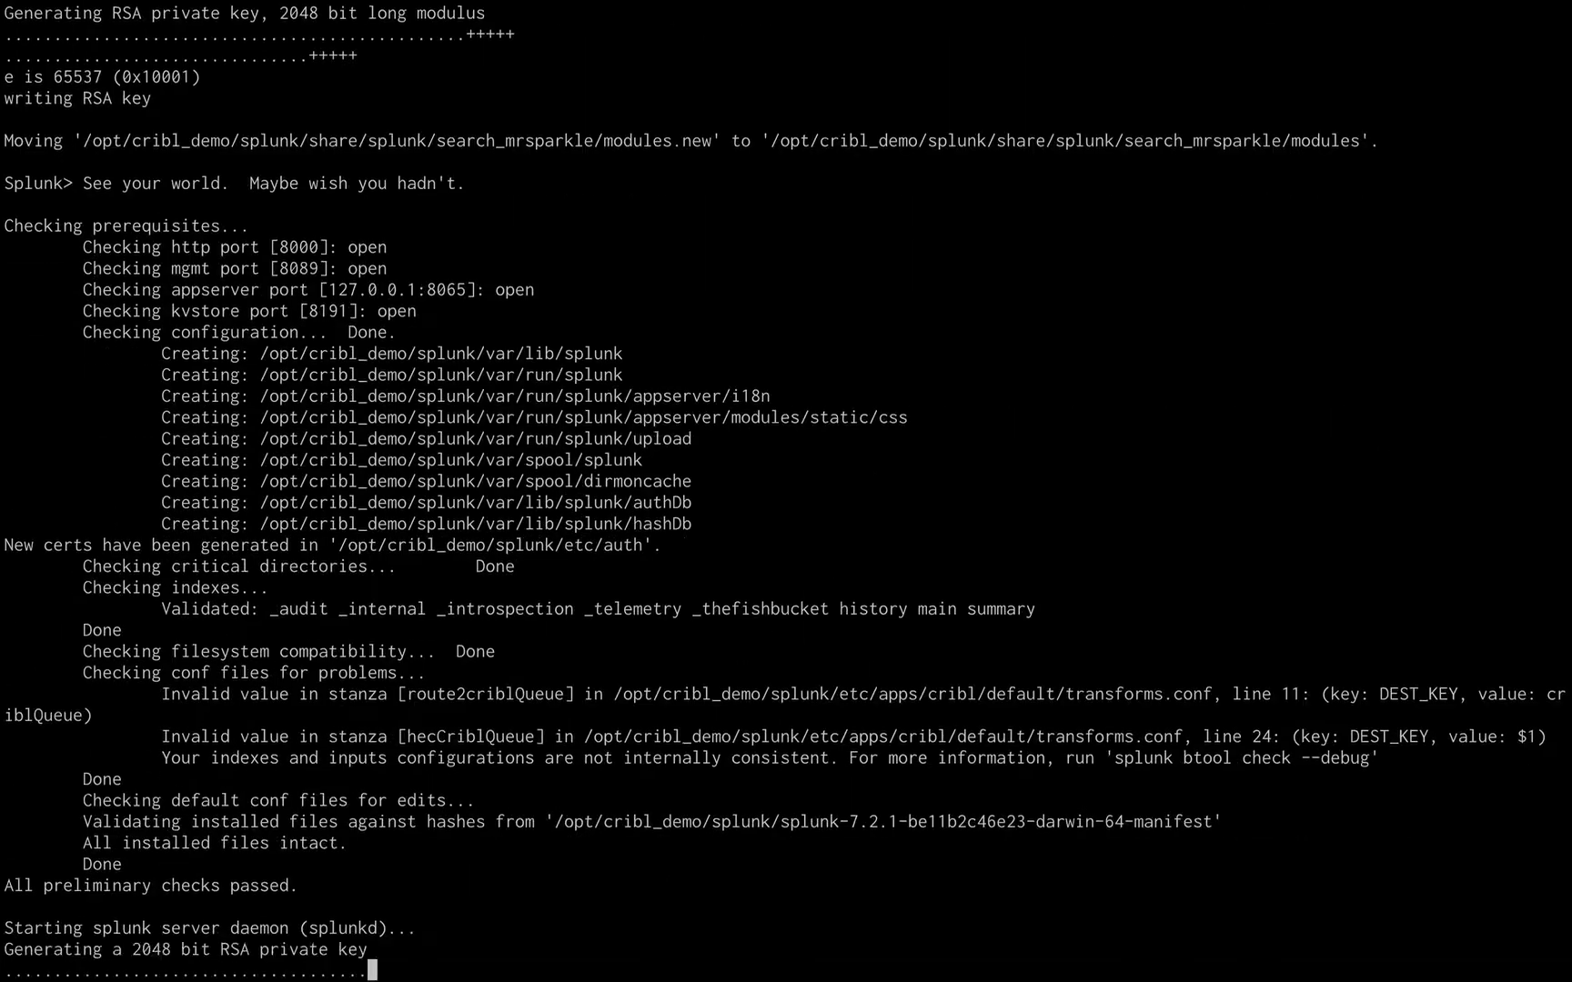
Rerun splunk/bin/splunk start and begin signing in on the web page.
text(splunk/bin/splunk start)
key(Return)
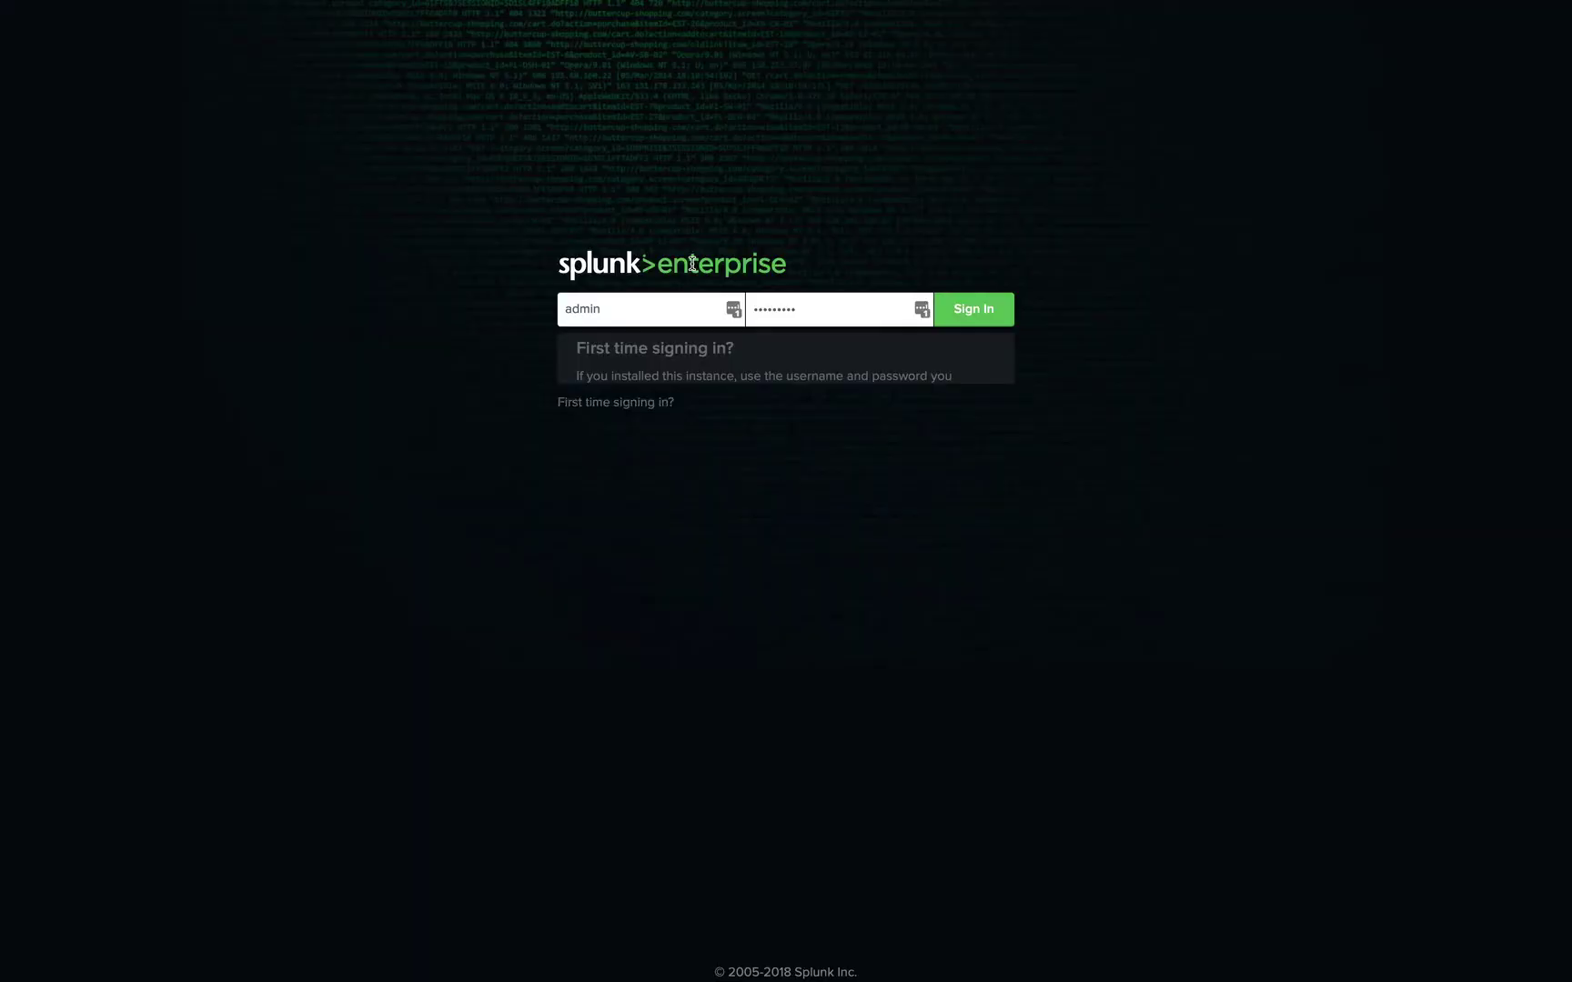
click(814, 308)
Sign in to Splunk and search index=* over All time, finding no events.
text(•••)
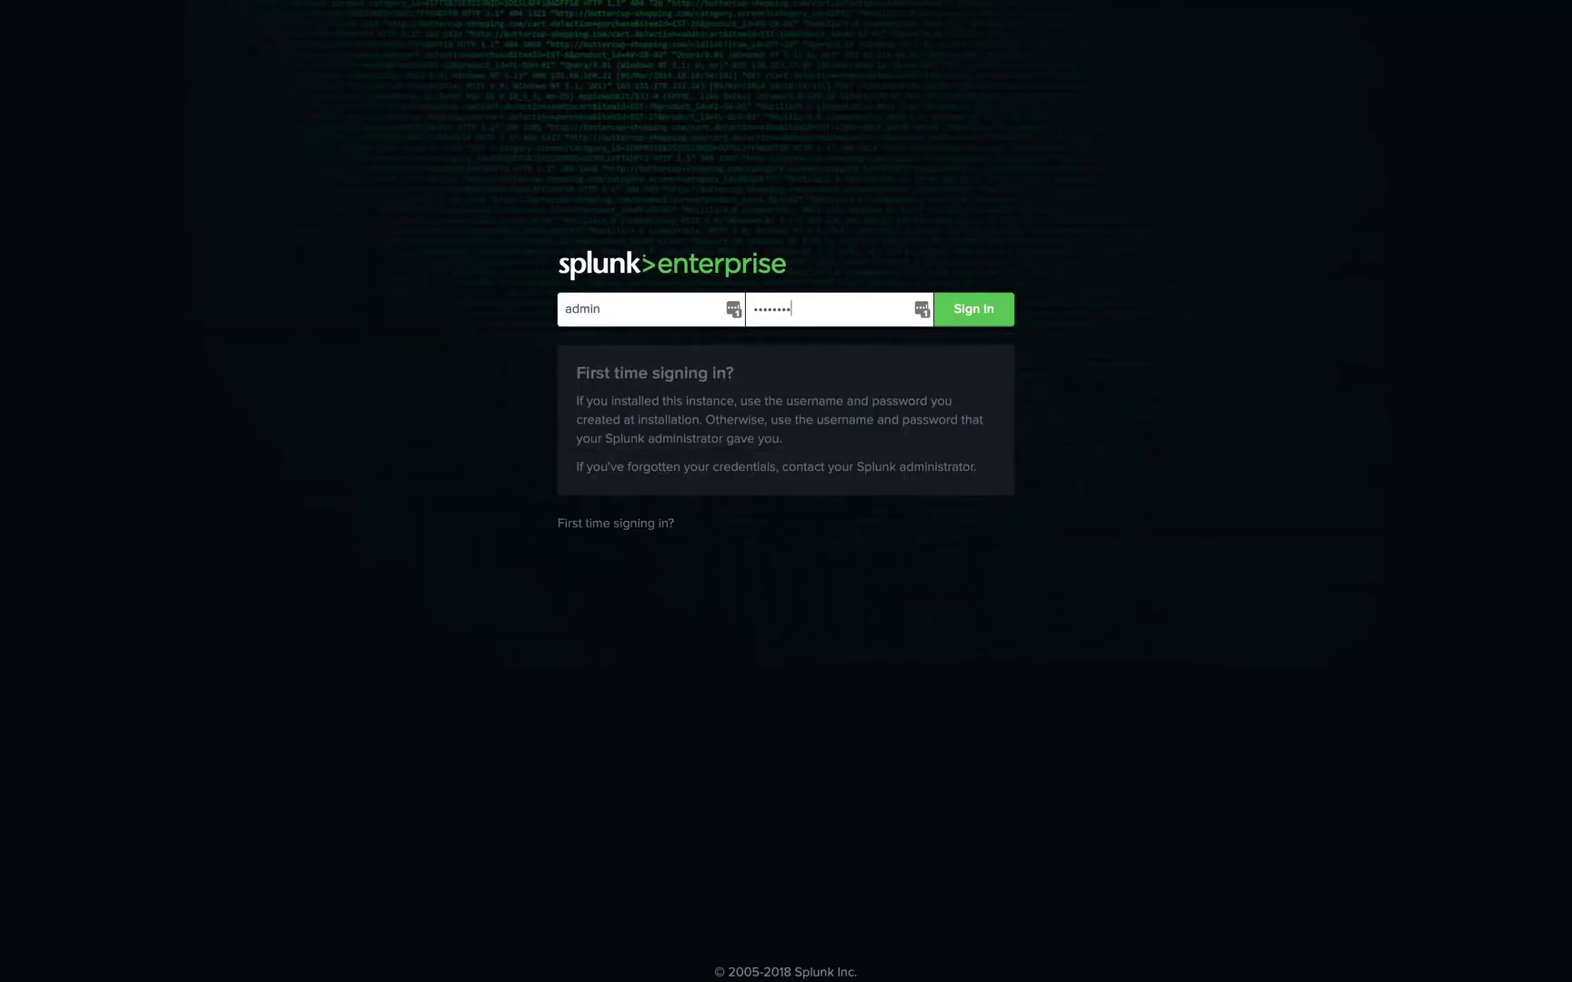
text(••••••)
key(Return)
click(1410, 146)
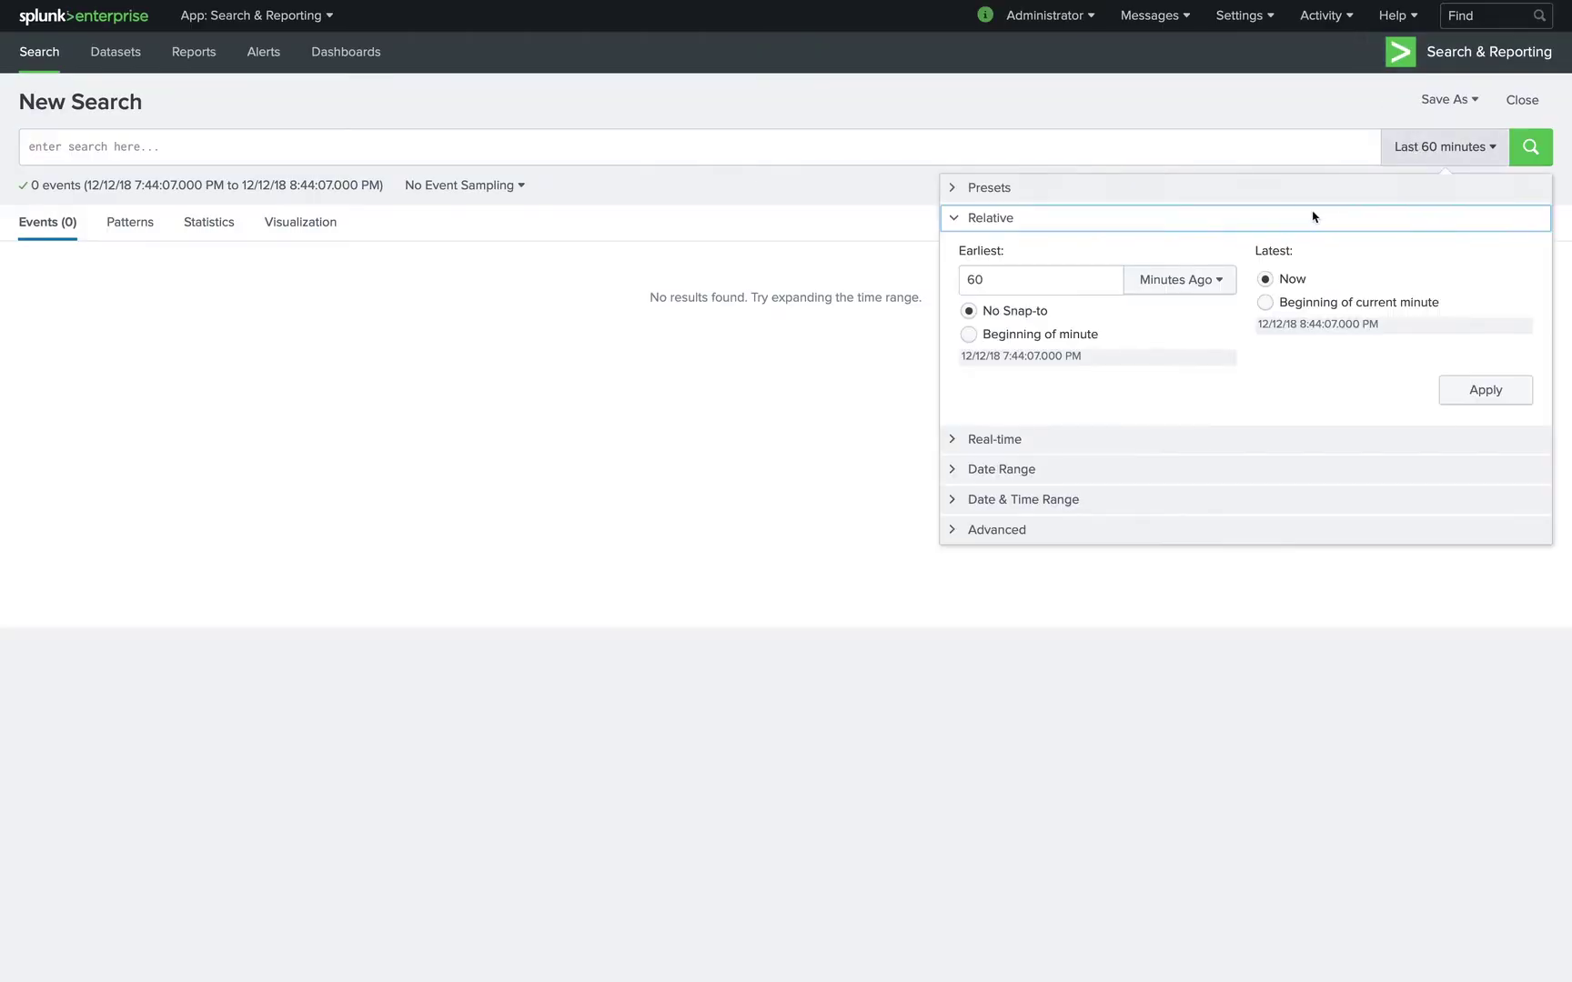
click(1392, 249)
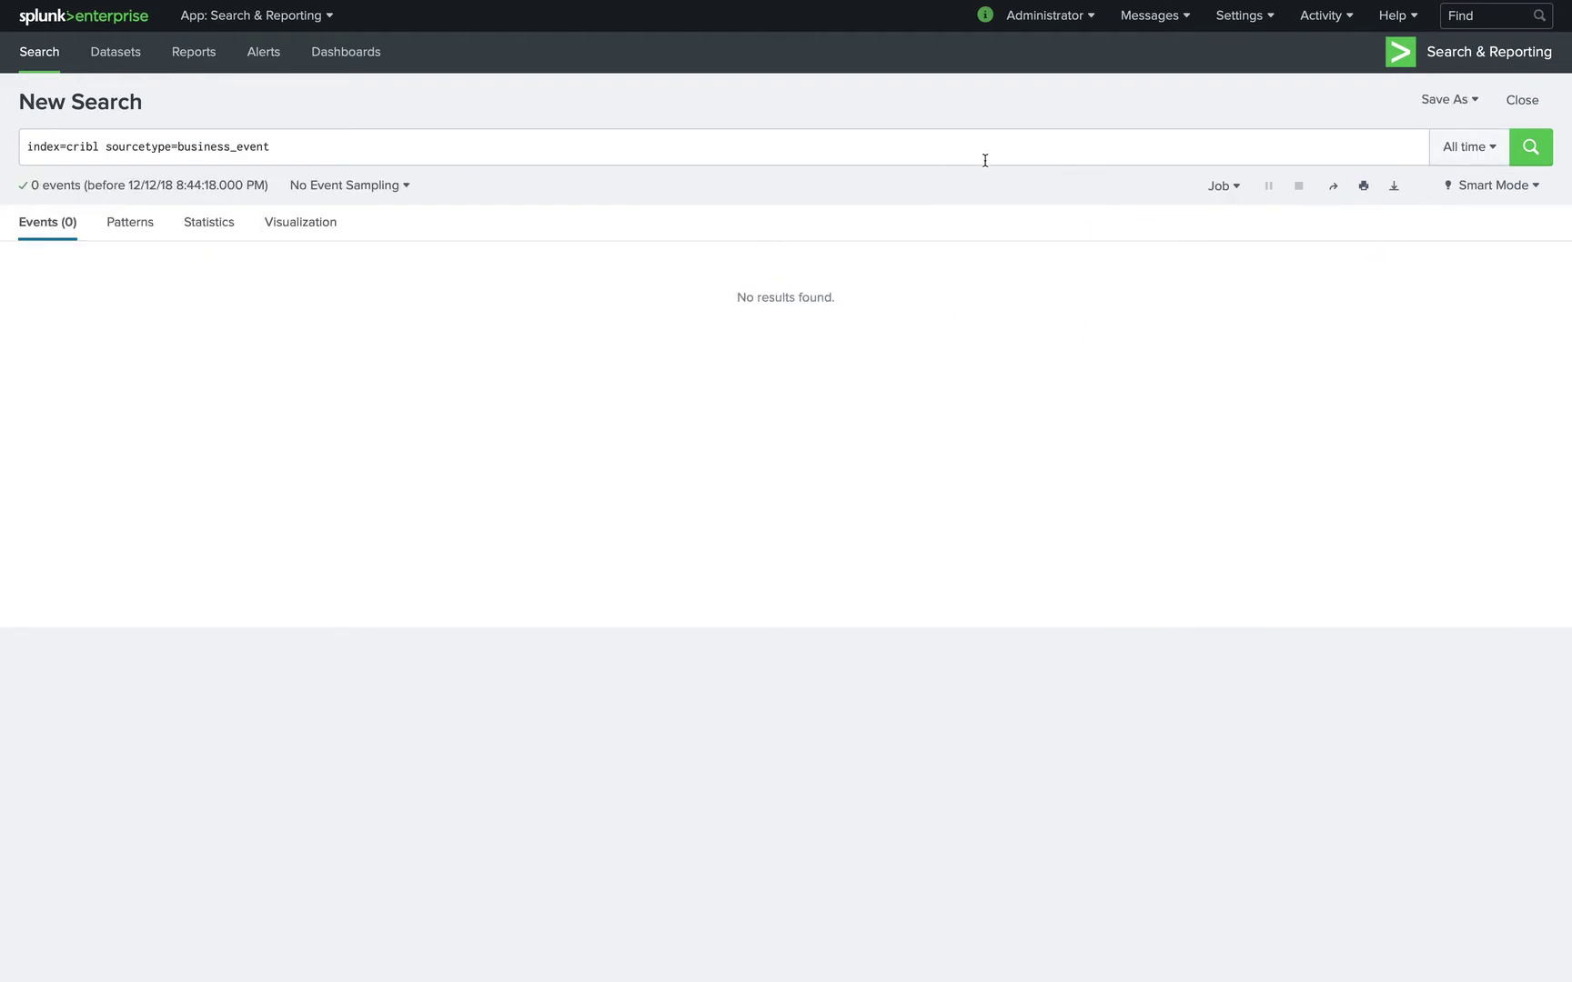
triple_click(343, 164)
text(index=*)
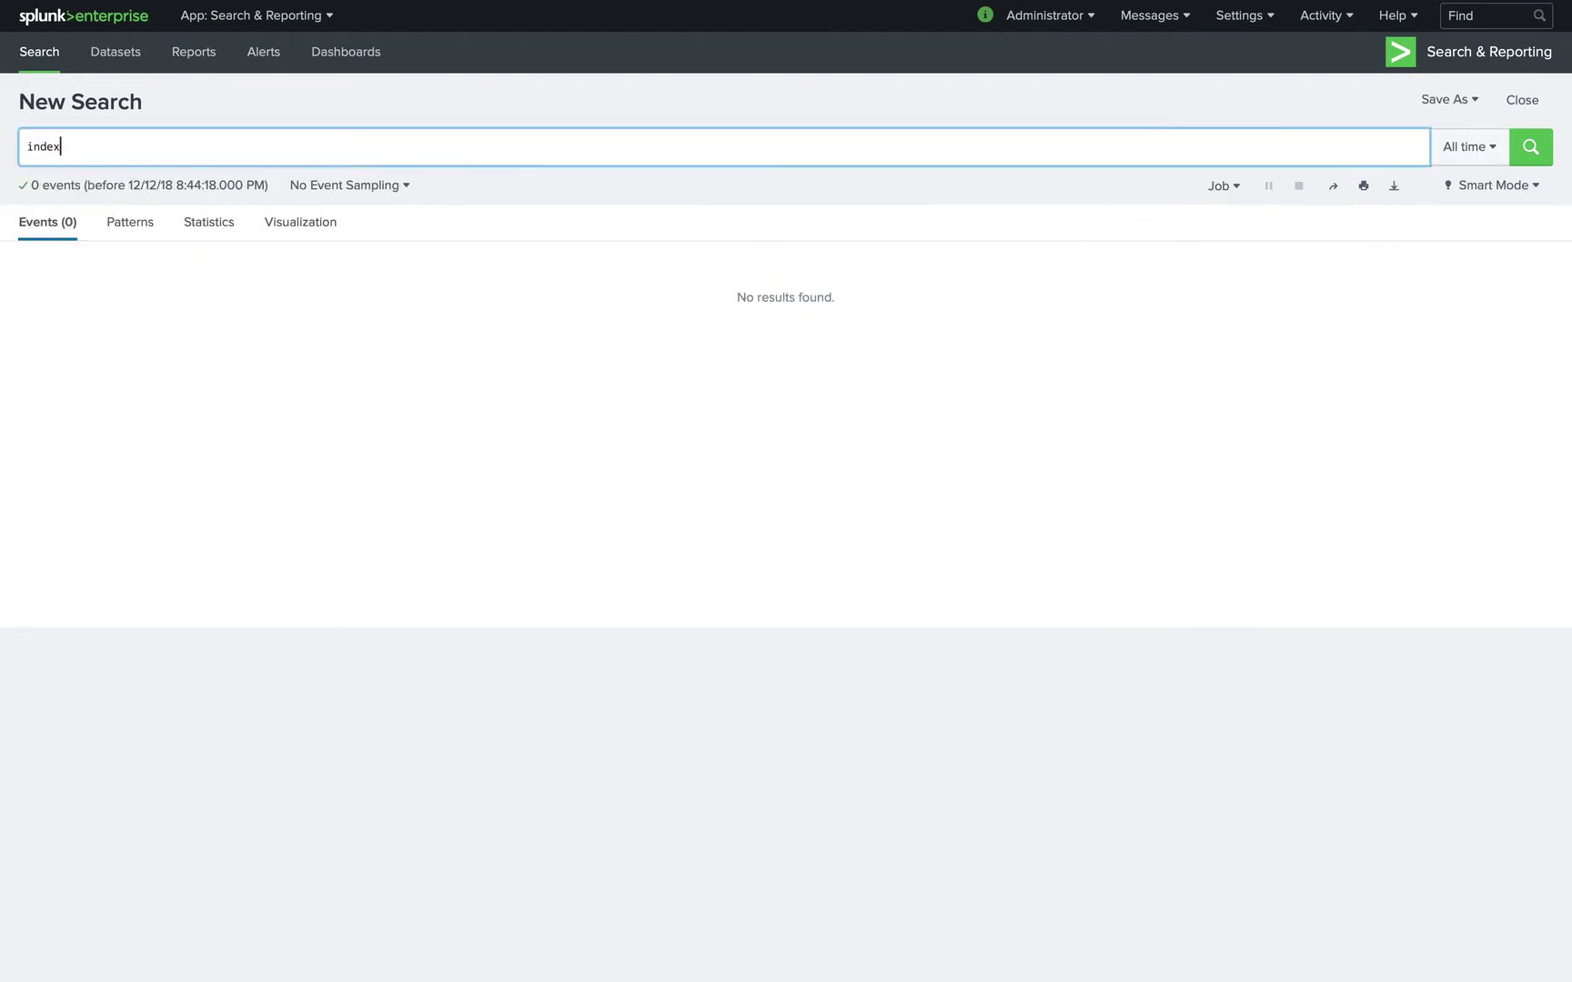
key(Return)
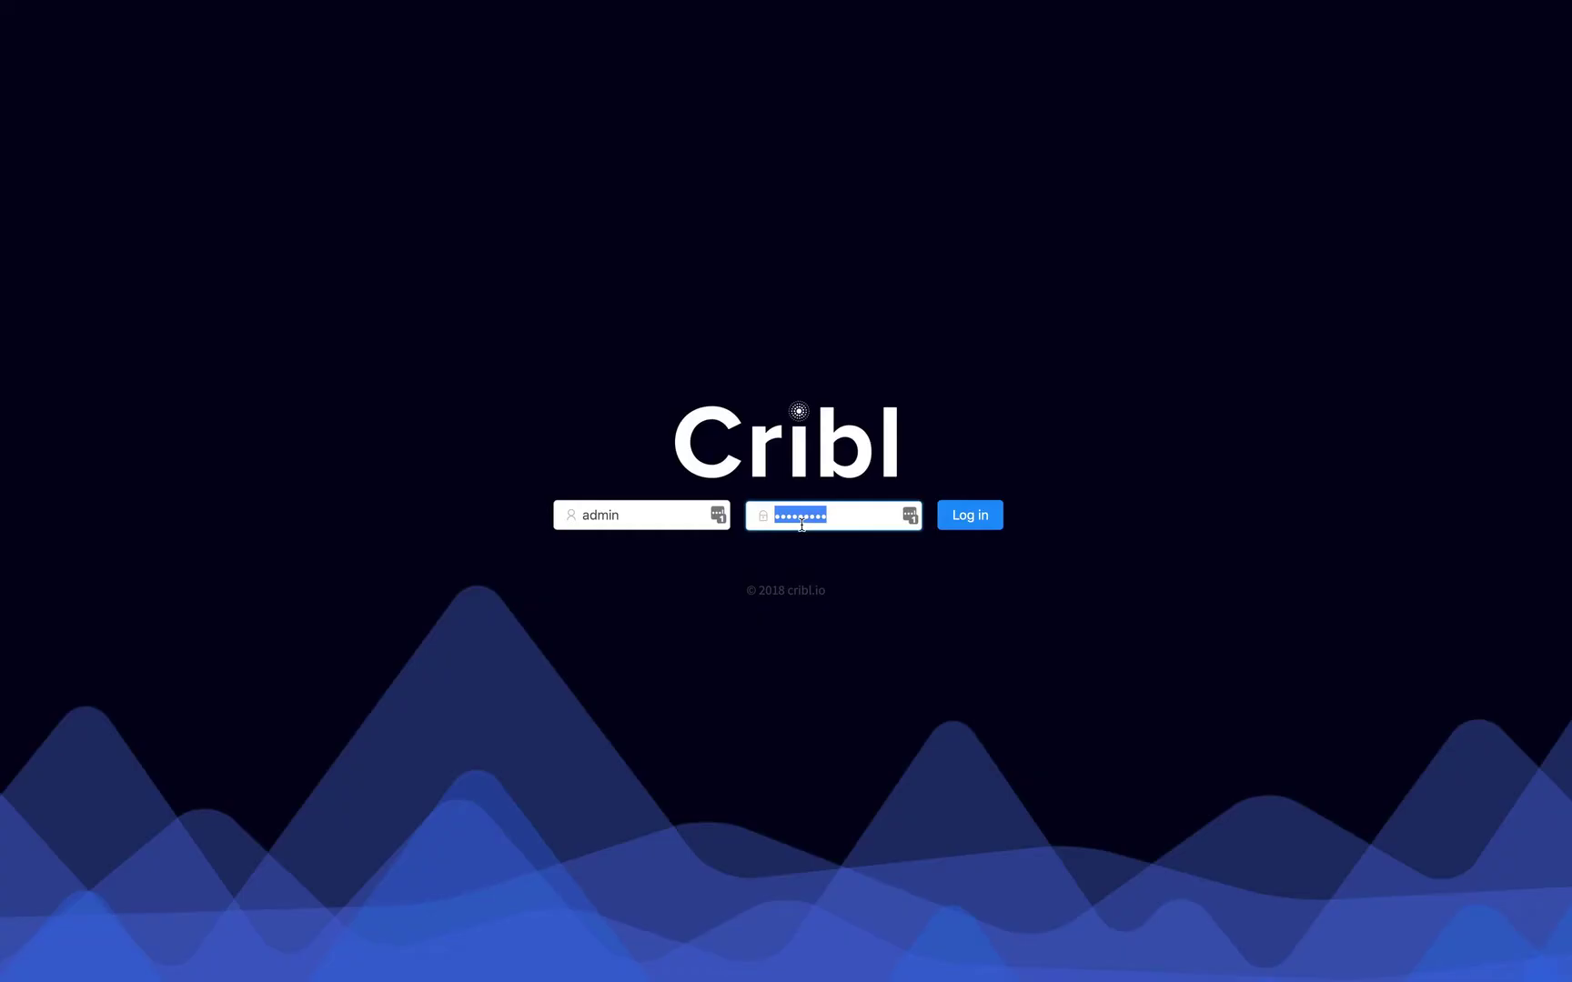
Log in to Cribl, decline the password update, and skip the welcome tour permanently.
text(admin)
key(Return)
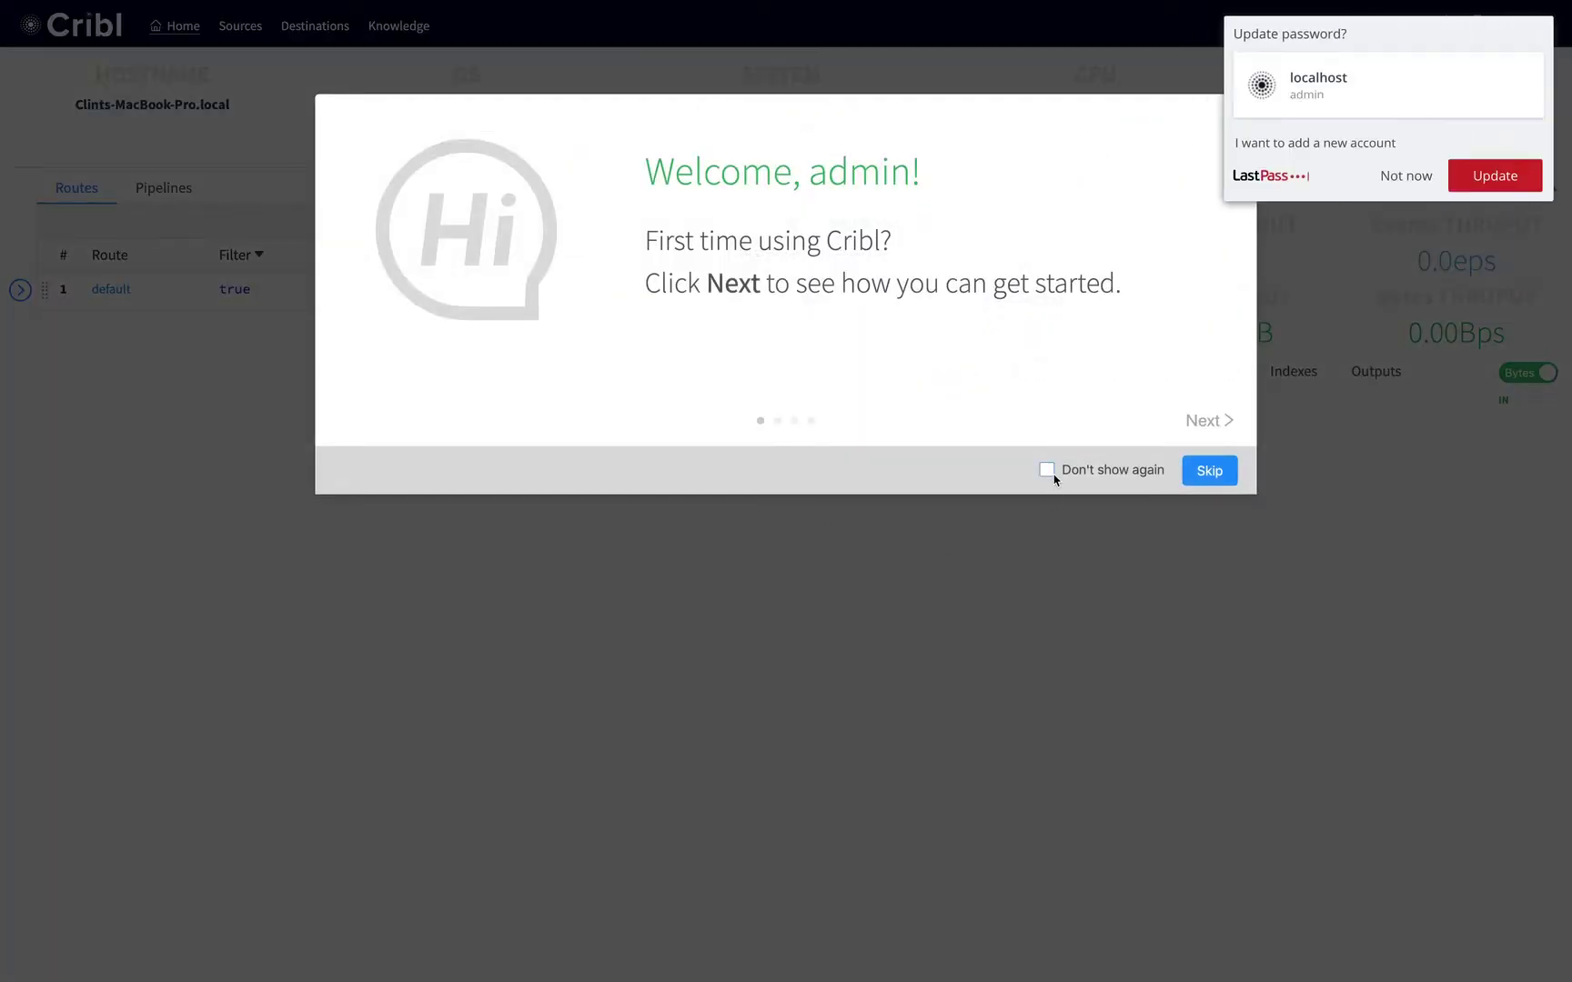
click(1405, 176)
click(1070, 469)
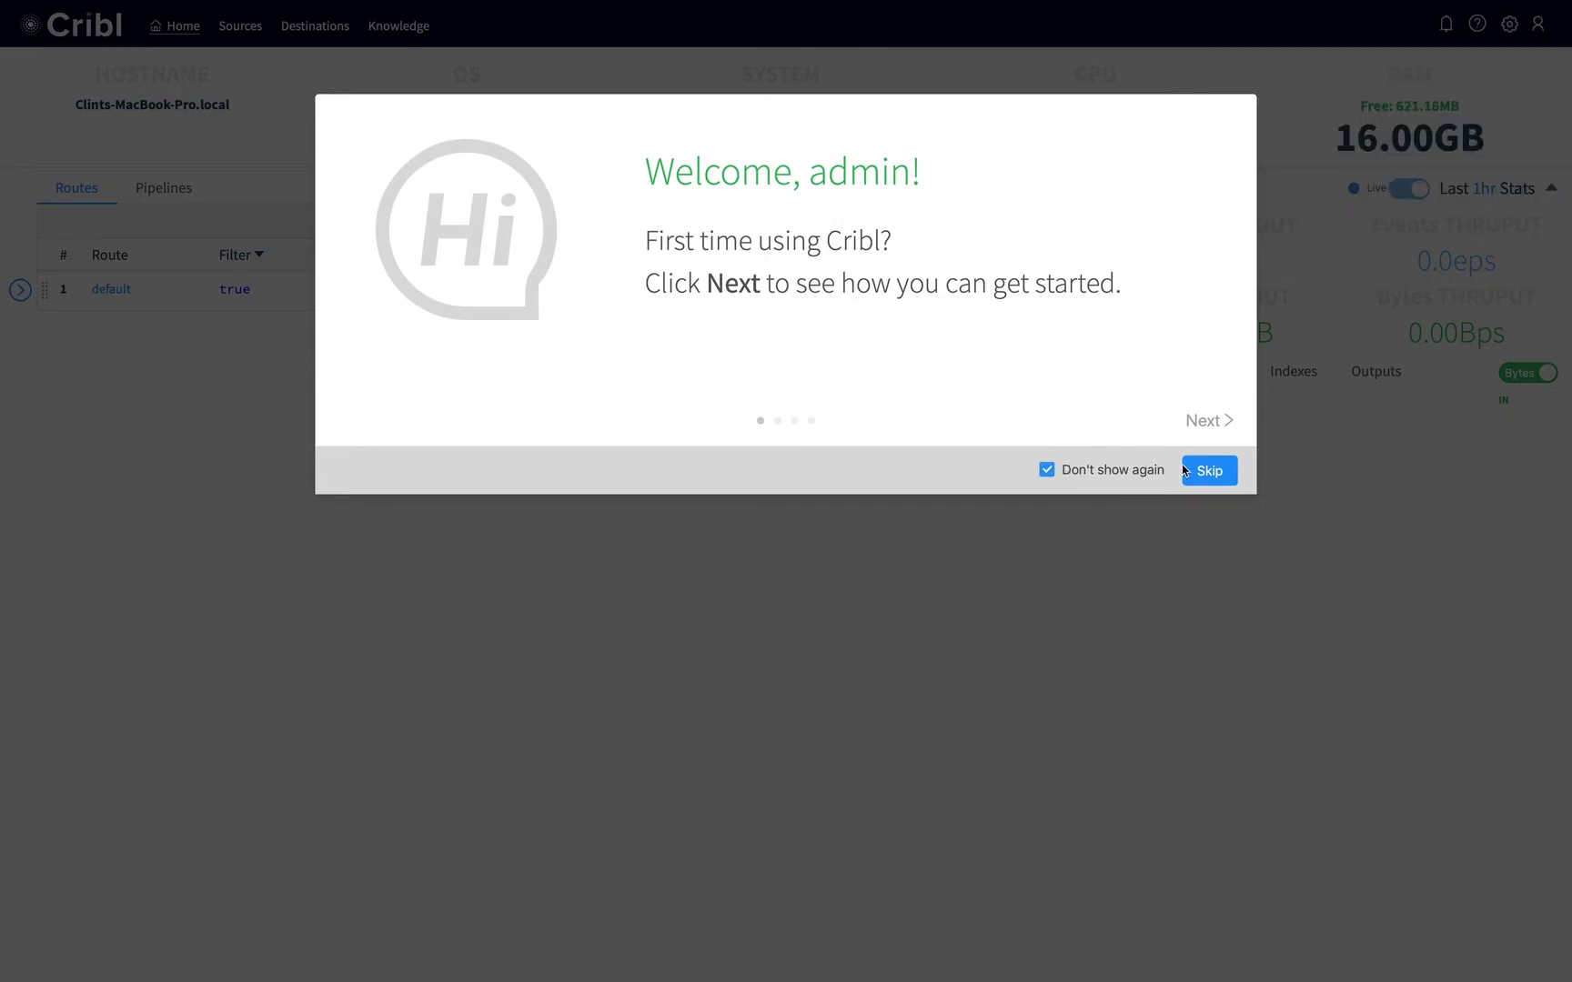
click(1205, 471)
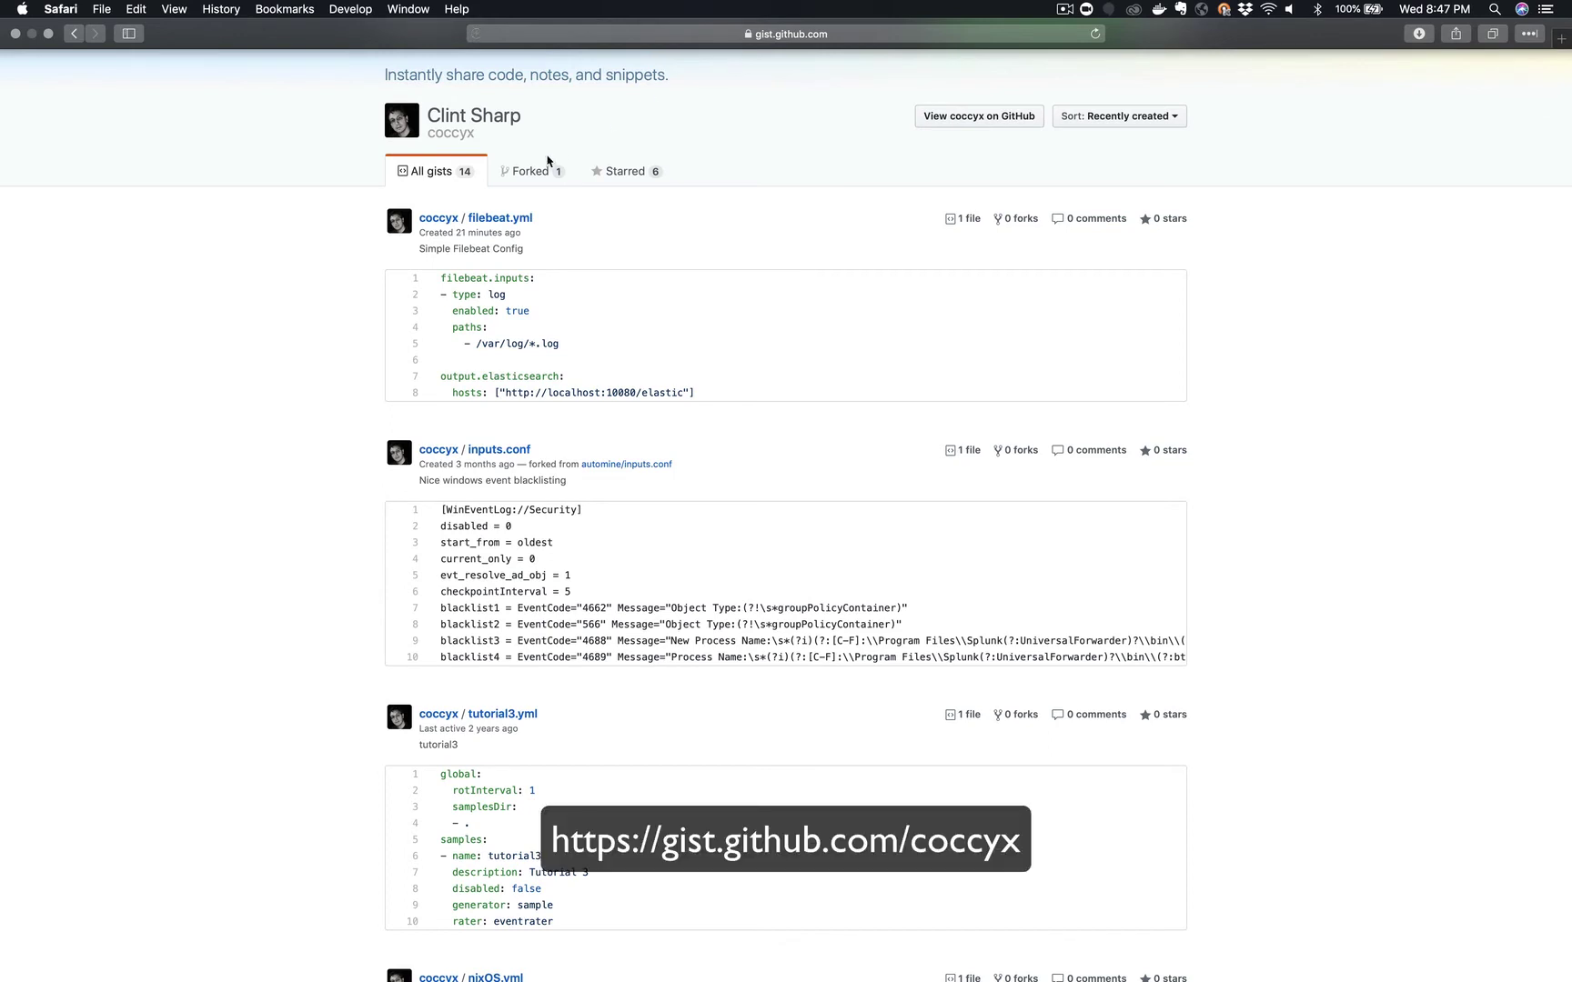
Open the filebeat.yml gist and select its eight config lines.
click(470, 220)
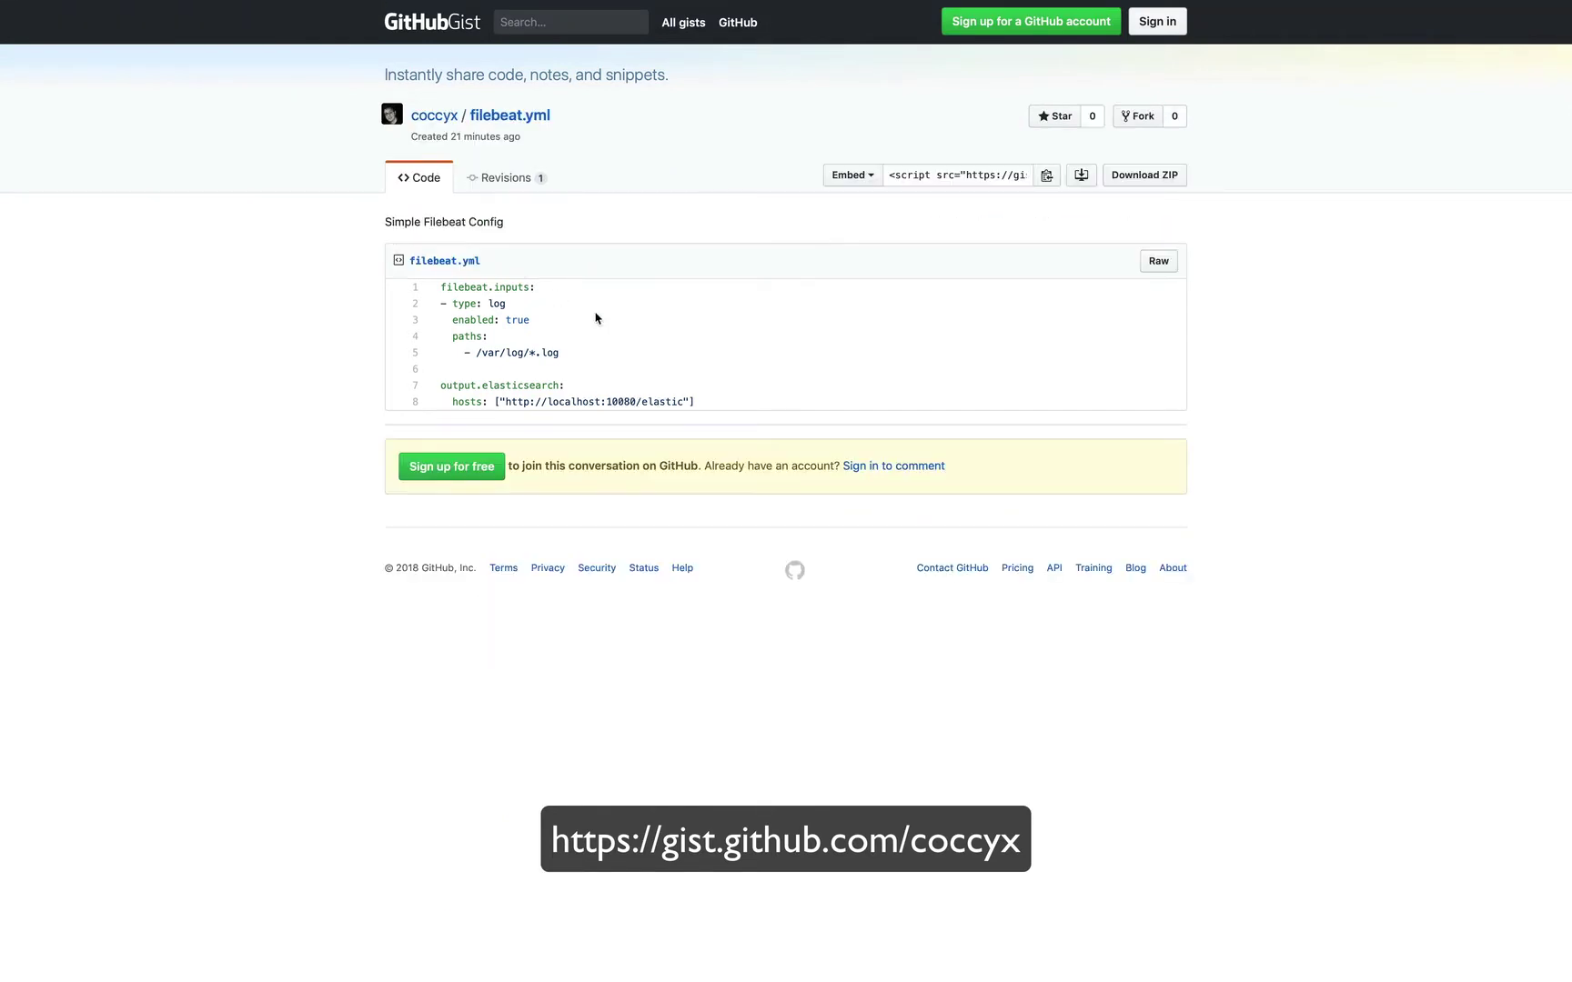
drag(705, 404, 438, 288)
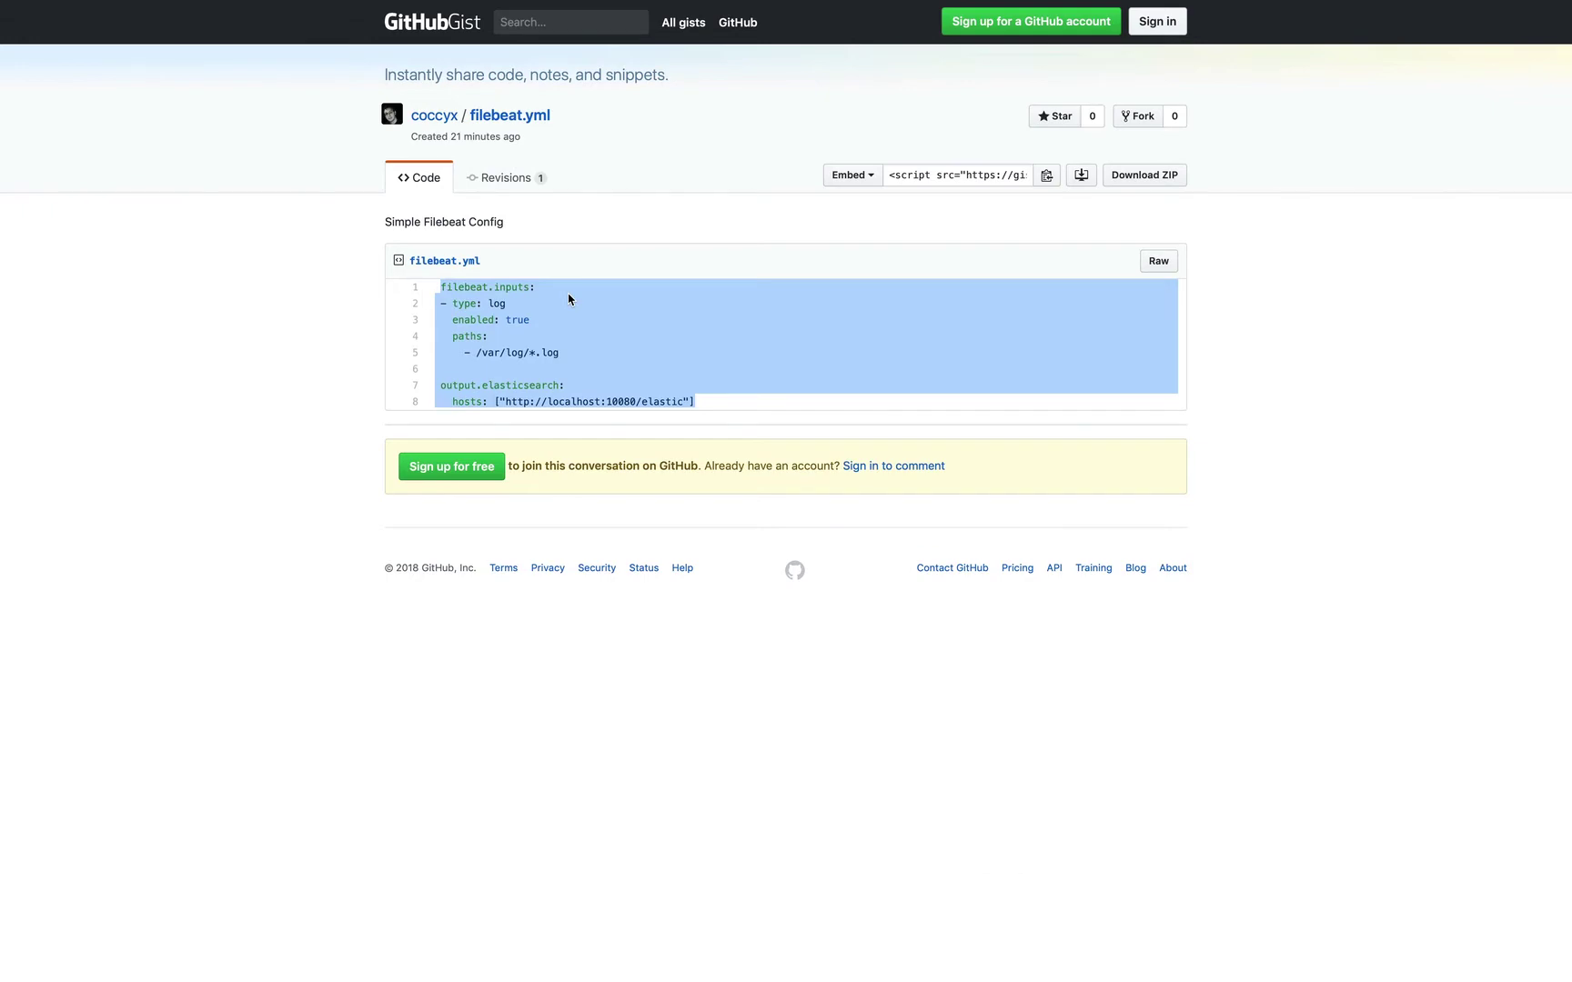
Extract the Filebeat archive, enter filebeat-6.5.3-darwin-x86_64 and list its files.
text(t)
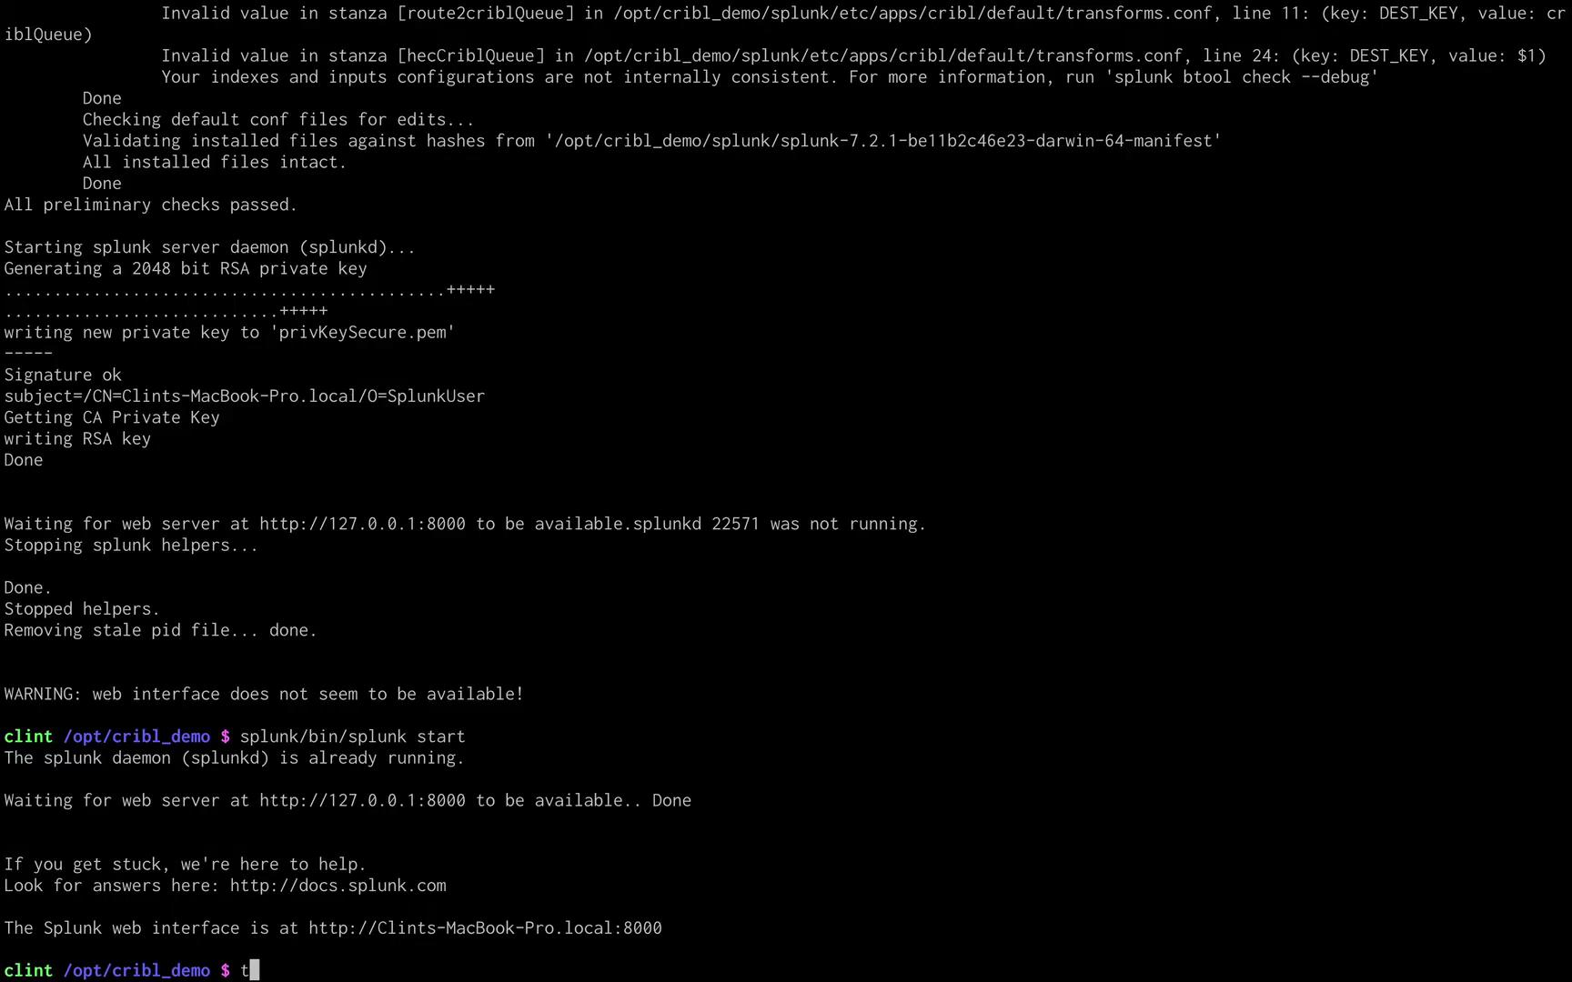
text(ar zxvf fil)
key(Tab)
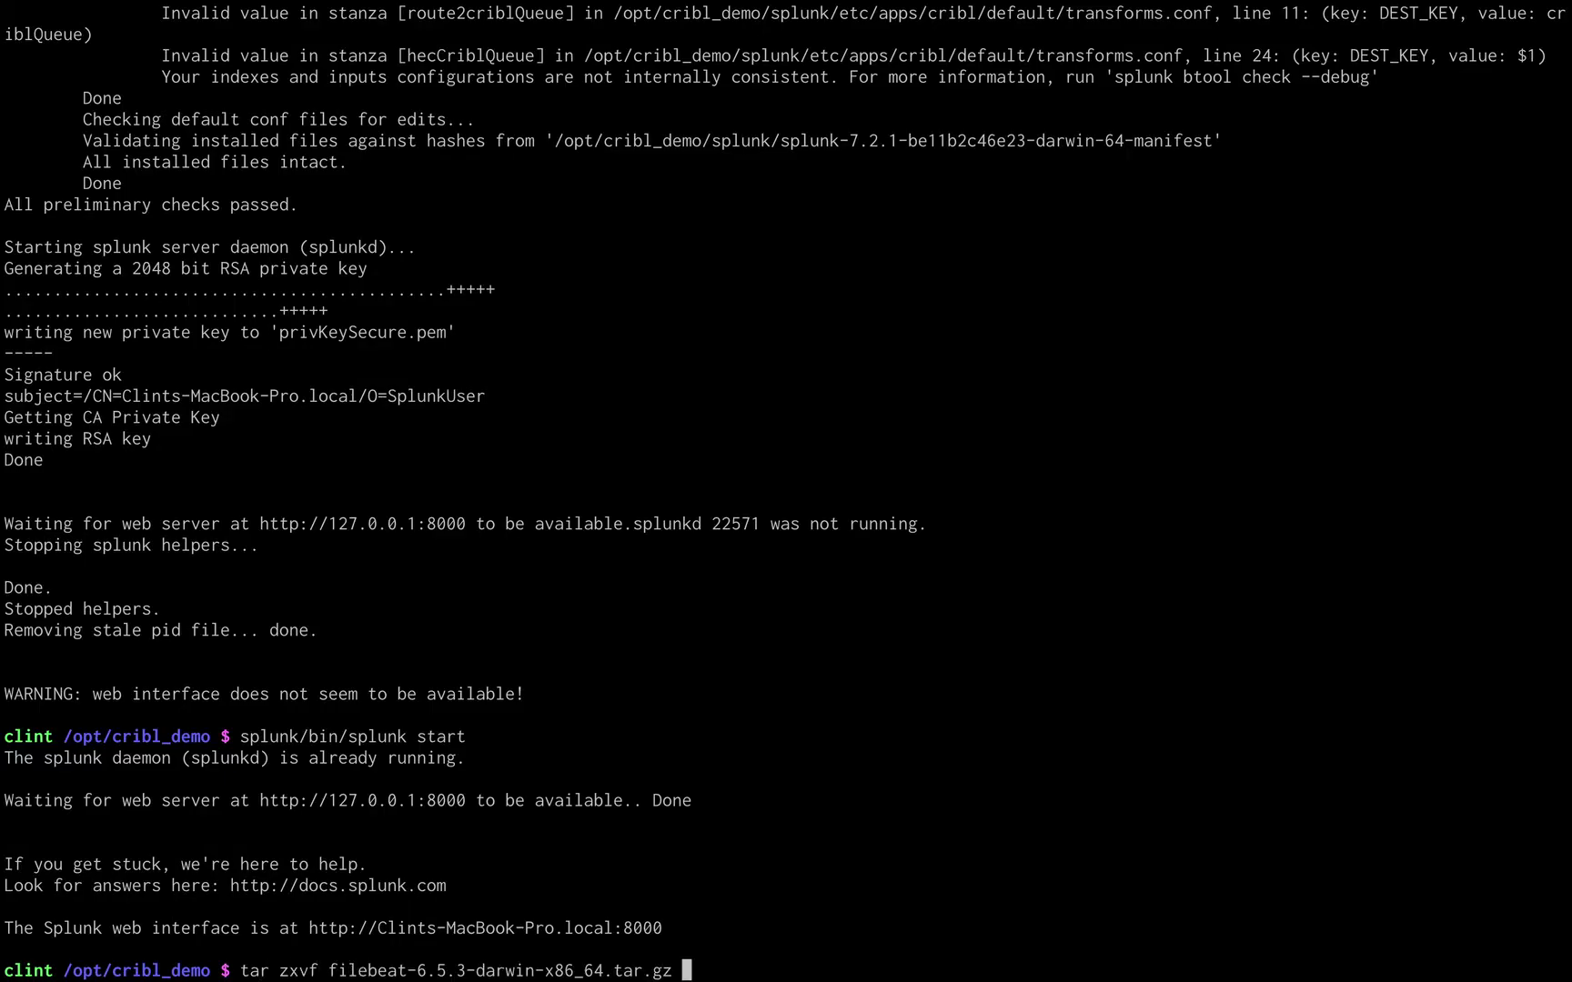
key(Return)
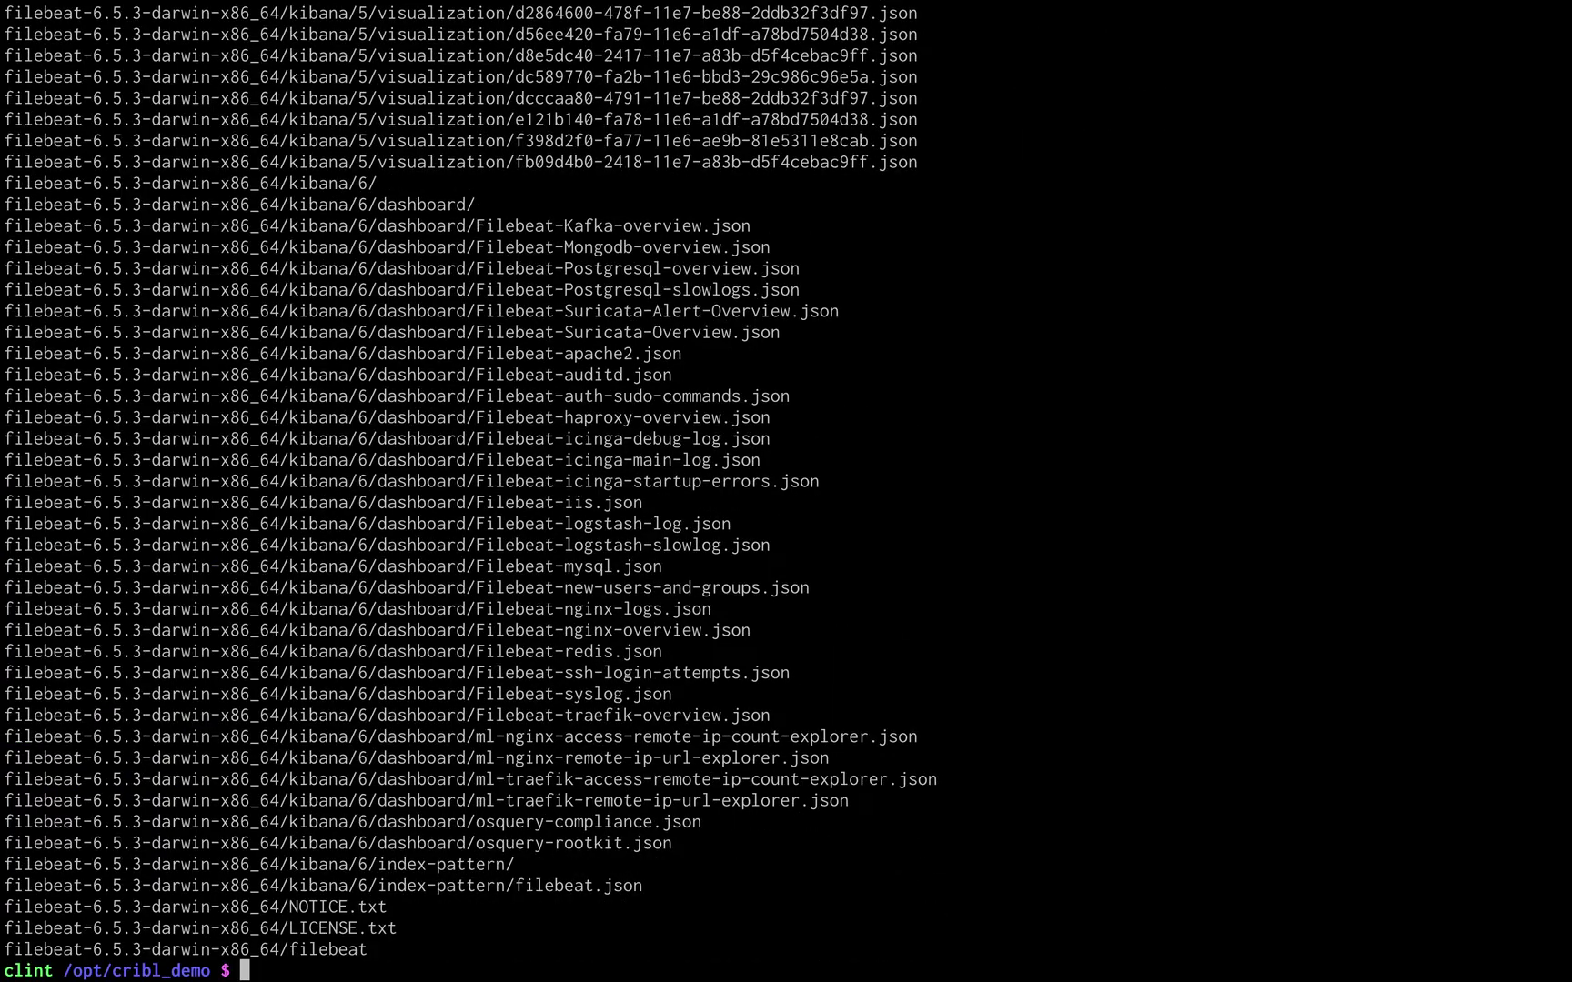
text(cd fil)
key(Tab)
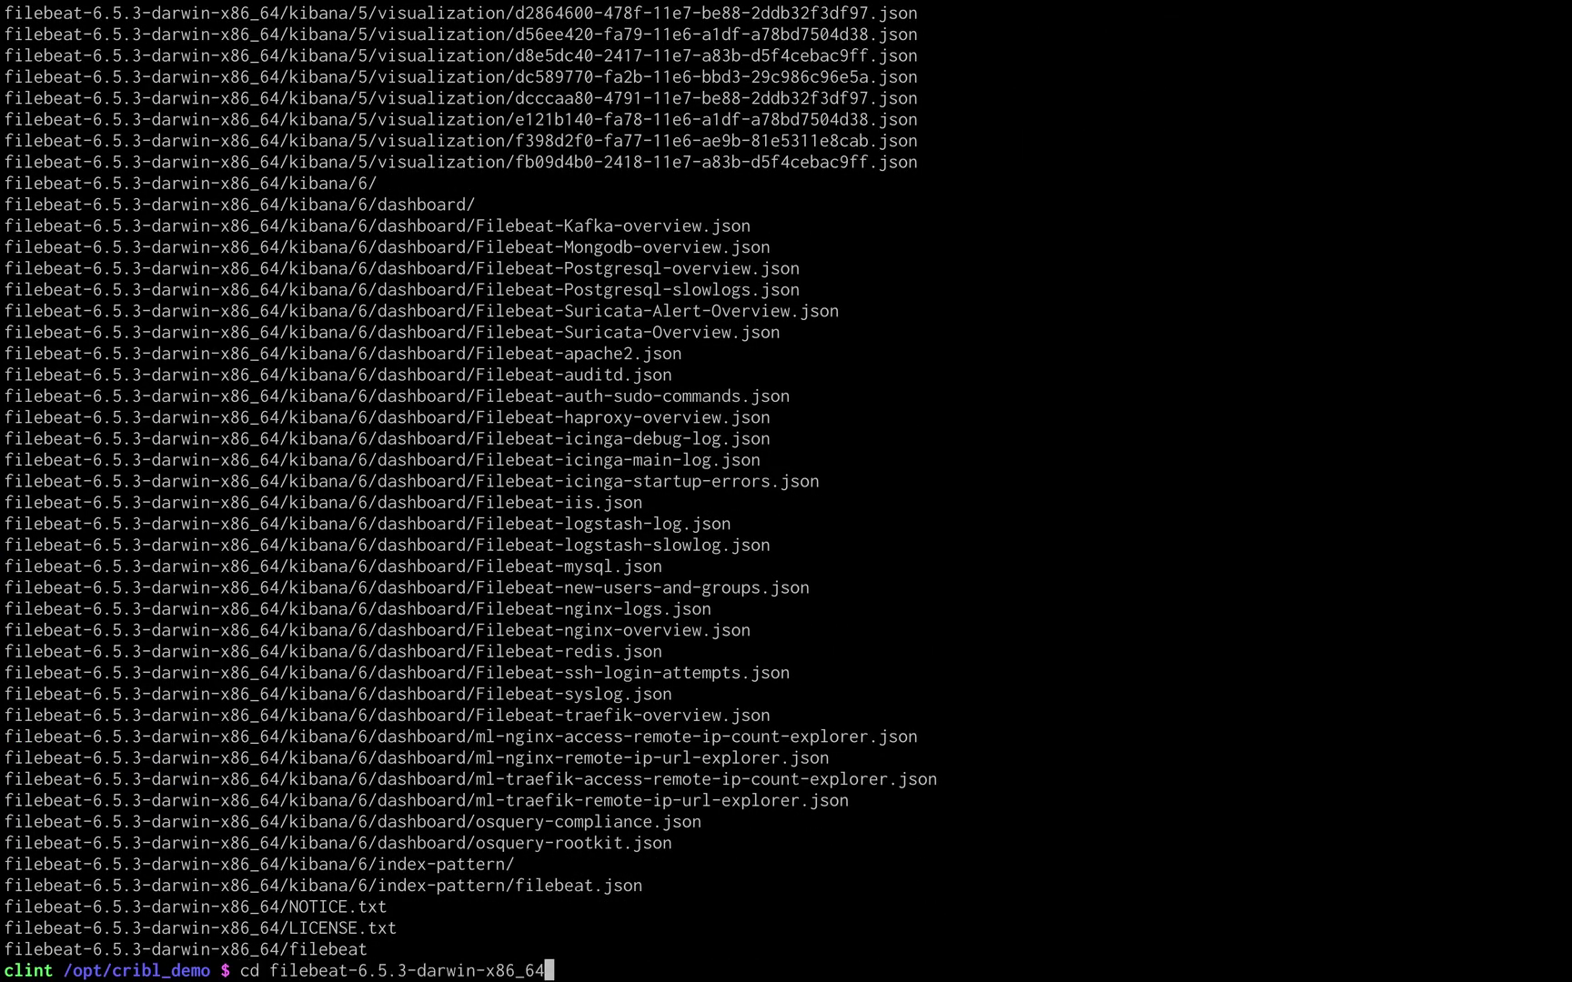
key(Return)
text(ls)
key(Return)
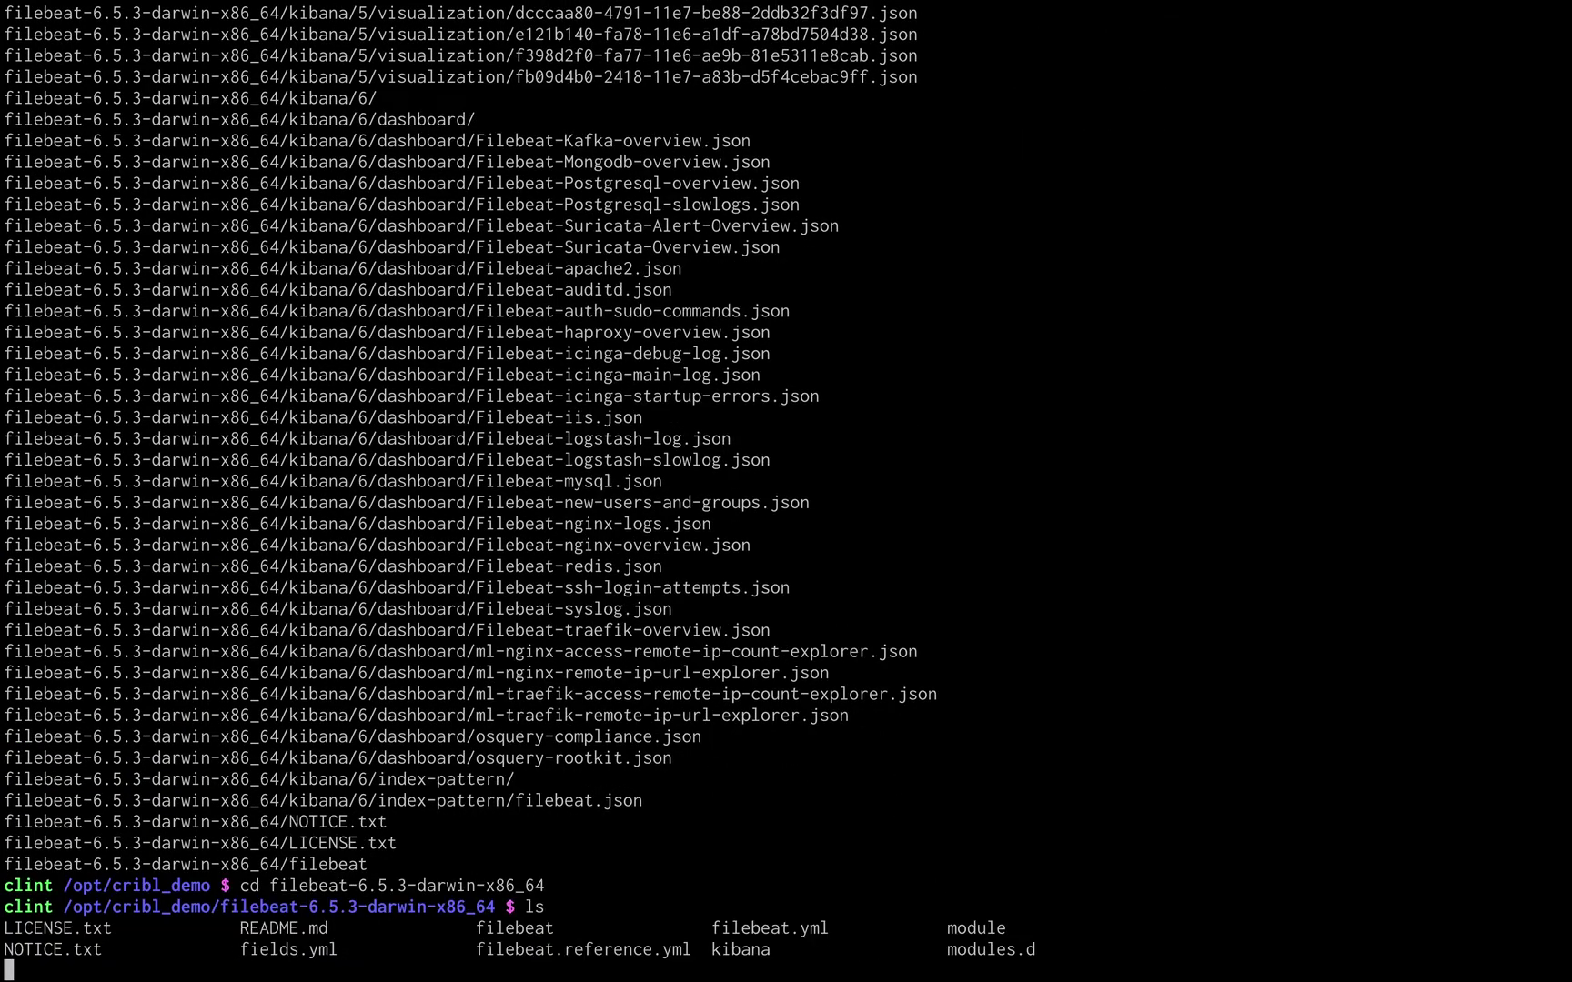
Rename filebeat.yml to filebeat.yml.orig and open a new filebeat.yml in vi.
text(mv f)
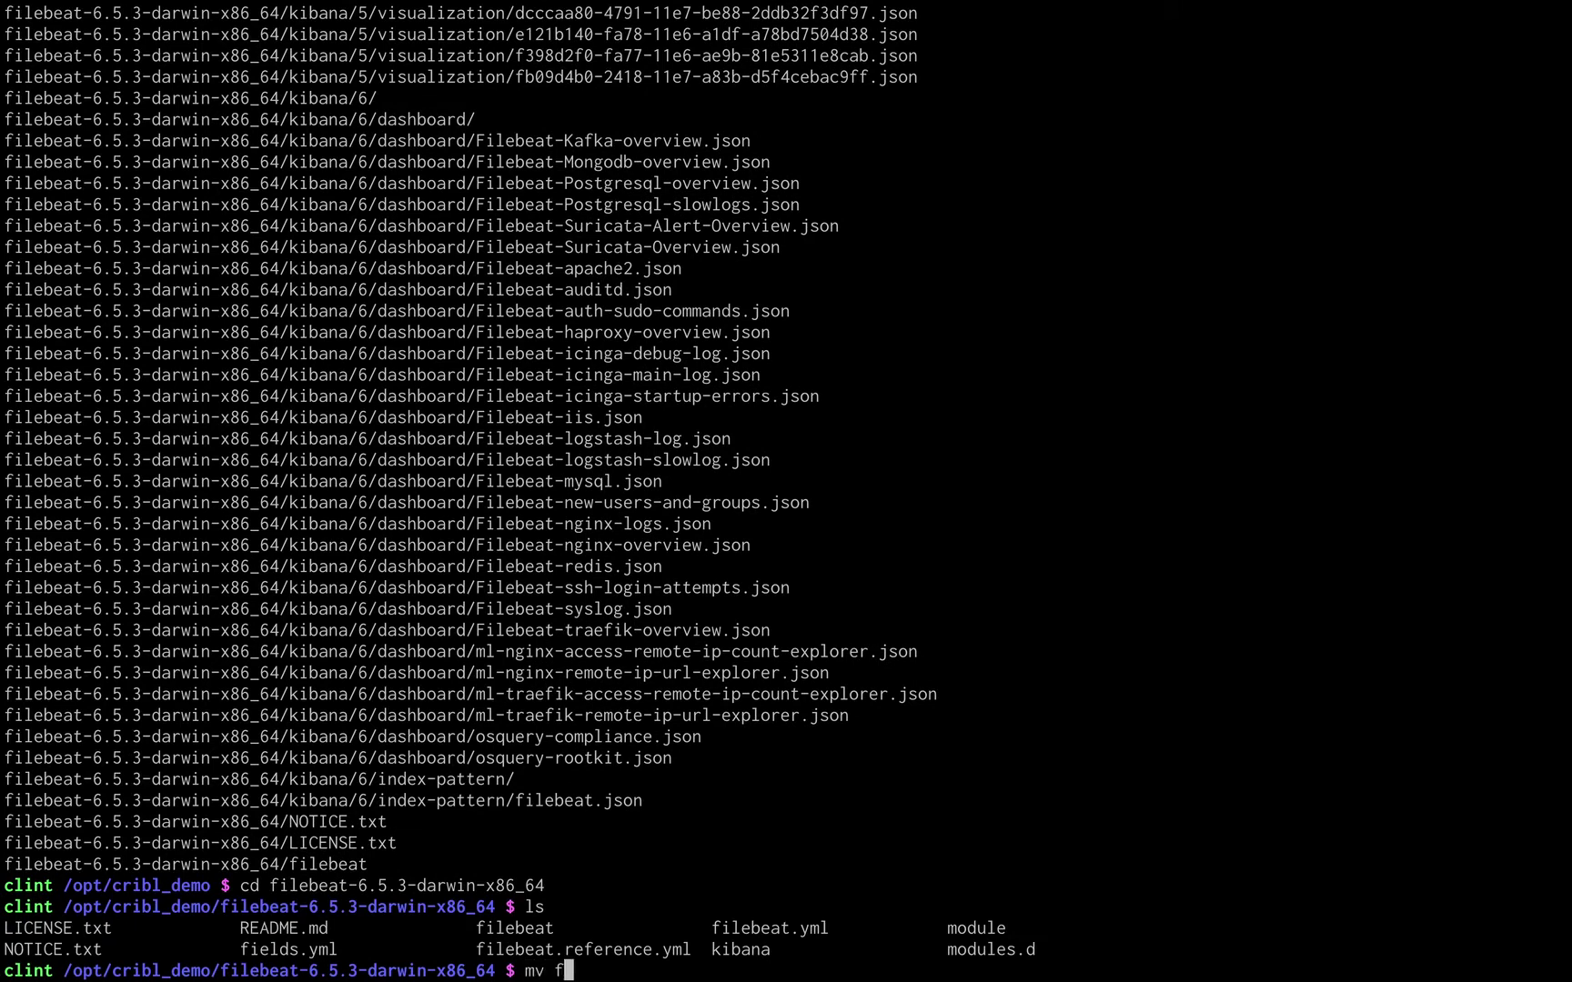
text(ilebeat.yml filebea)
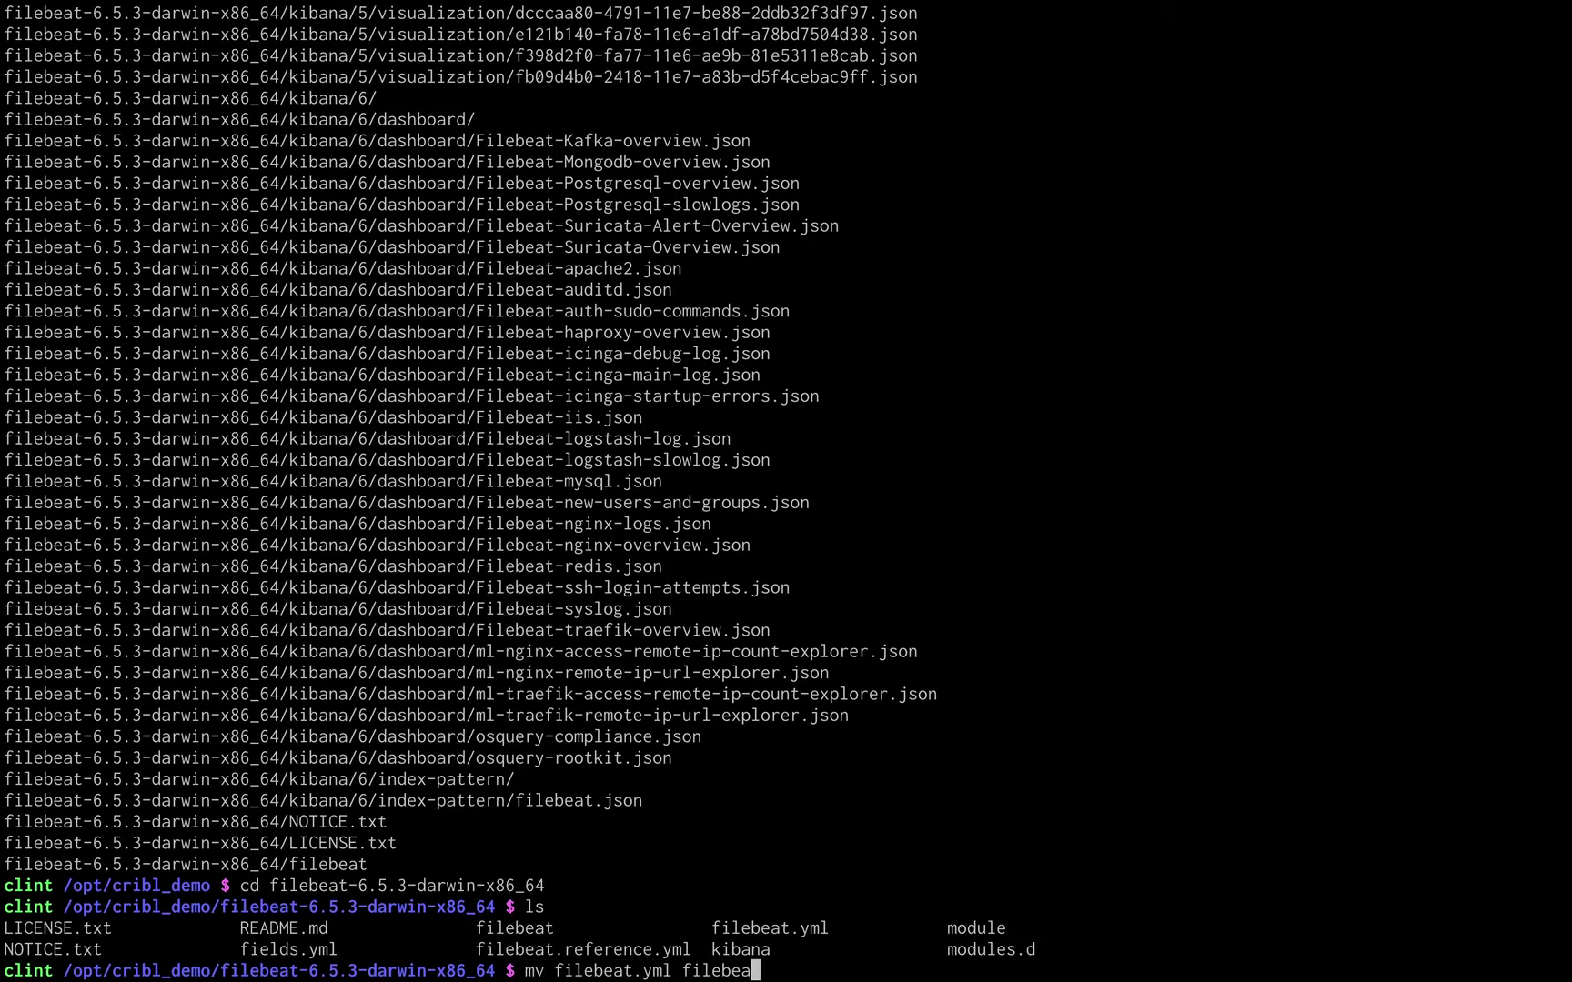
text(t.yml.orig)
key(Return)
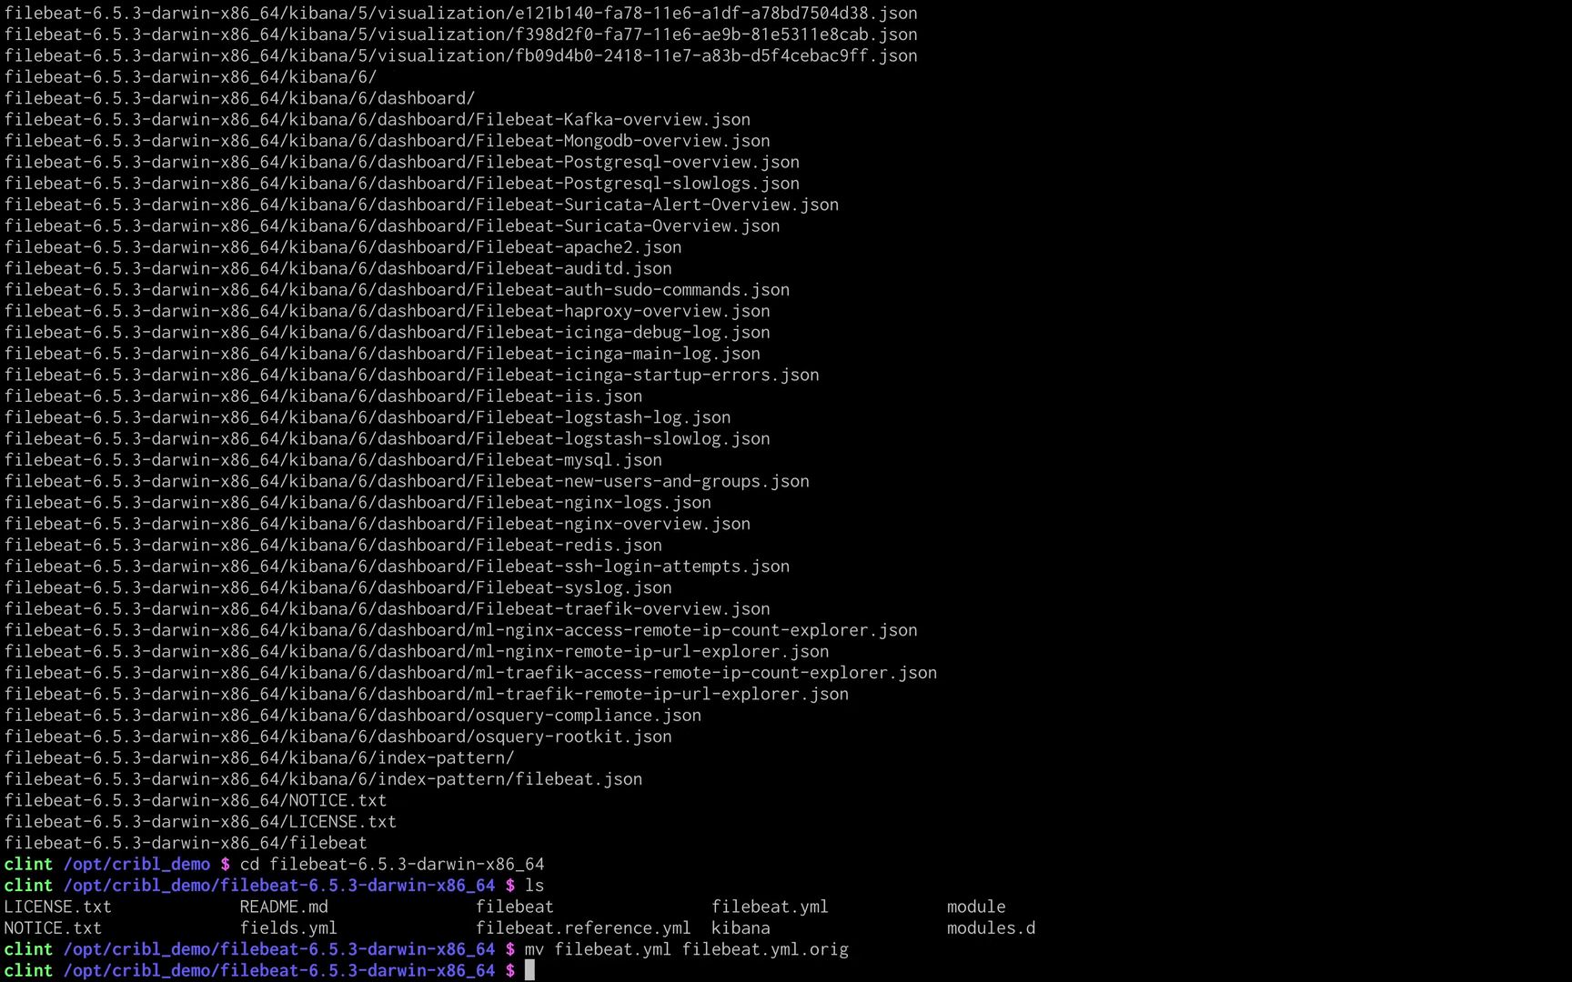
text(vi filebeat.yml)
key(Return)
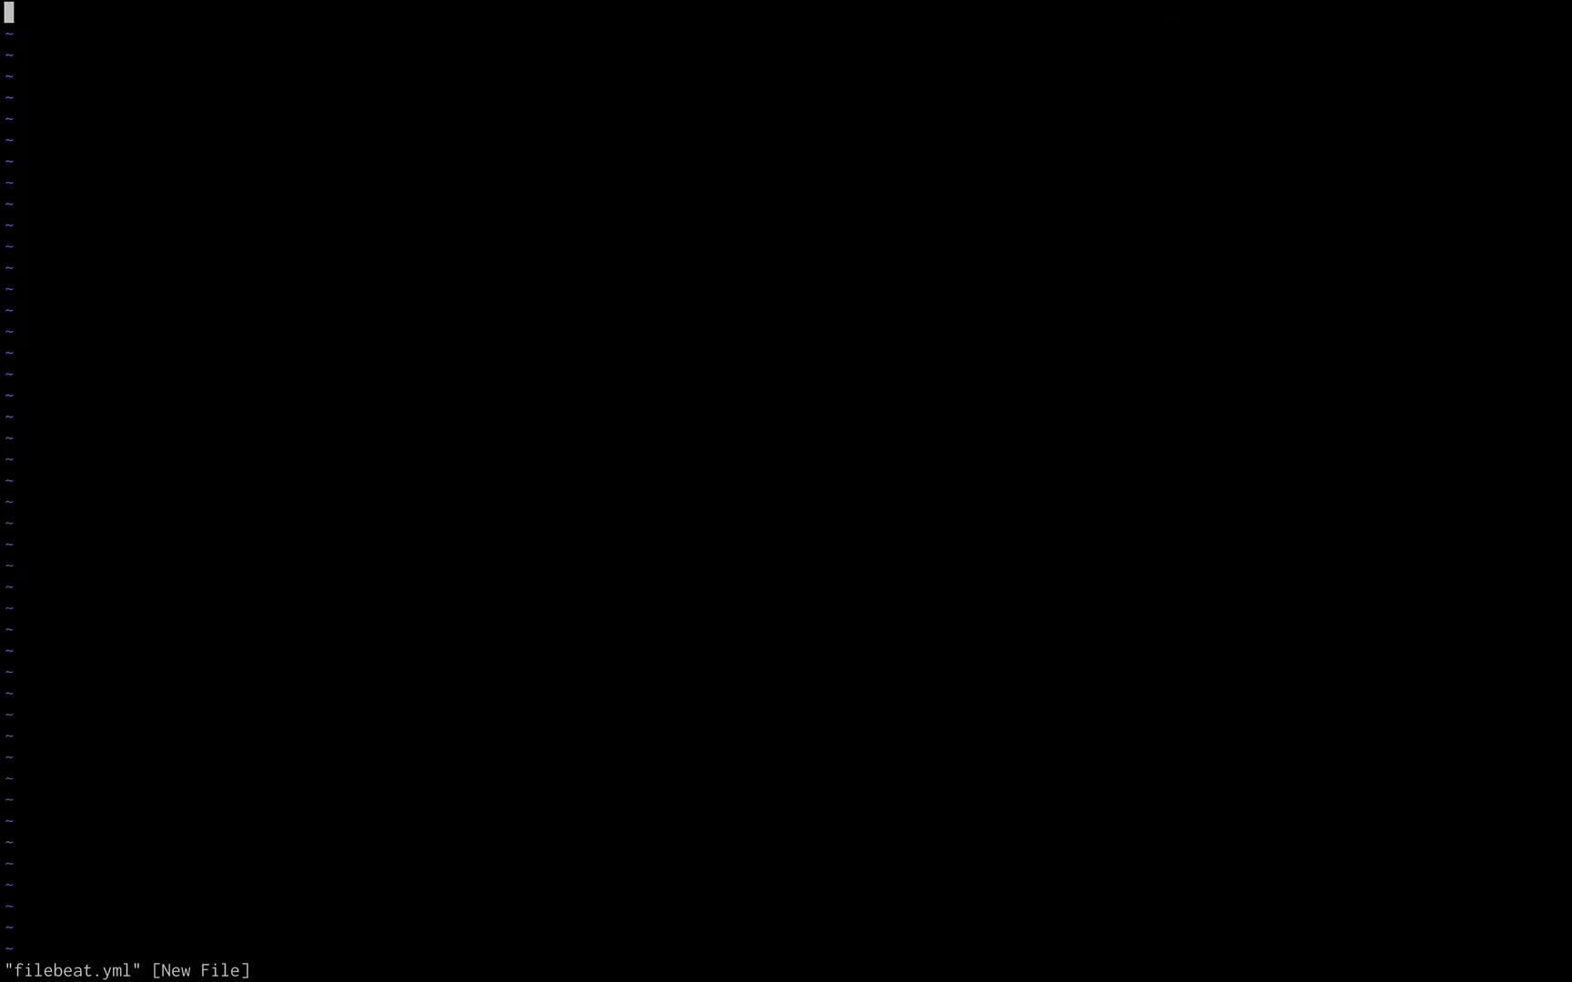
key(i)
text(filebeat.inputs: - type: log   enabled: true   paths:     - /var/log/*.log  output.elasticsearch:   hosts: ["http://localhost:10080/elastic"])
key(Escape)
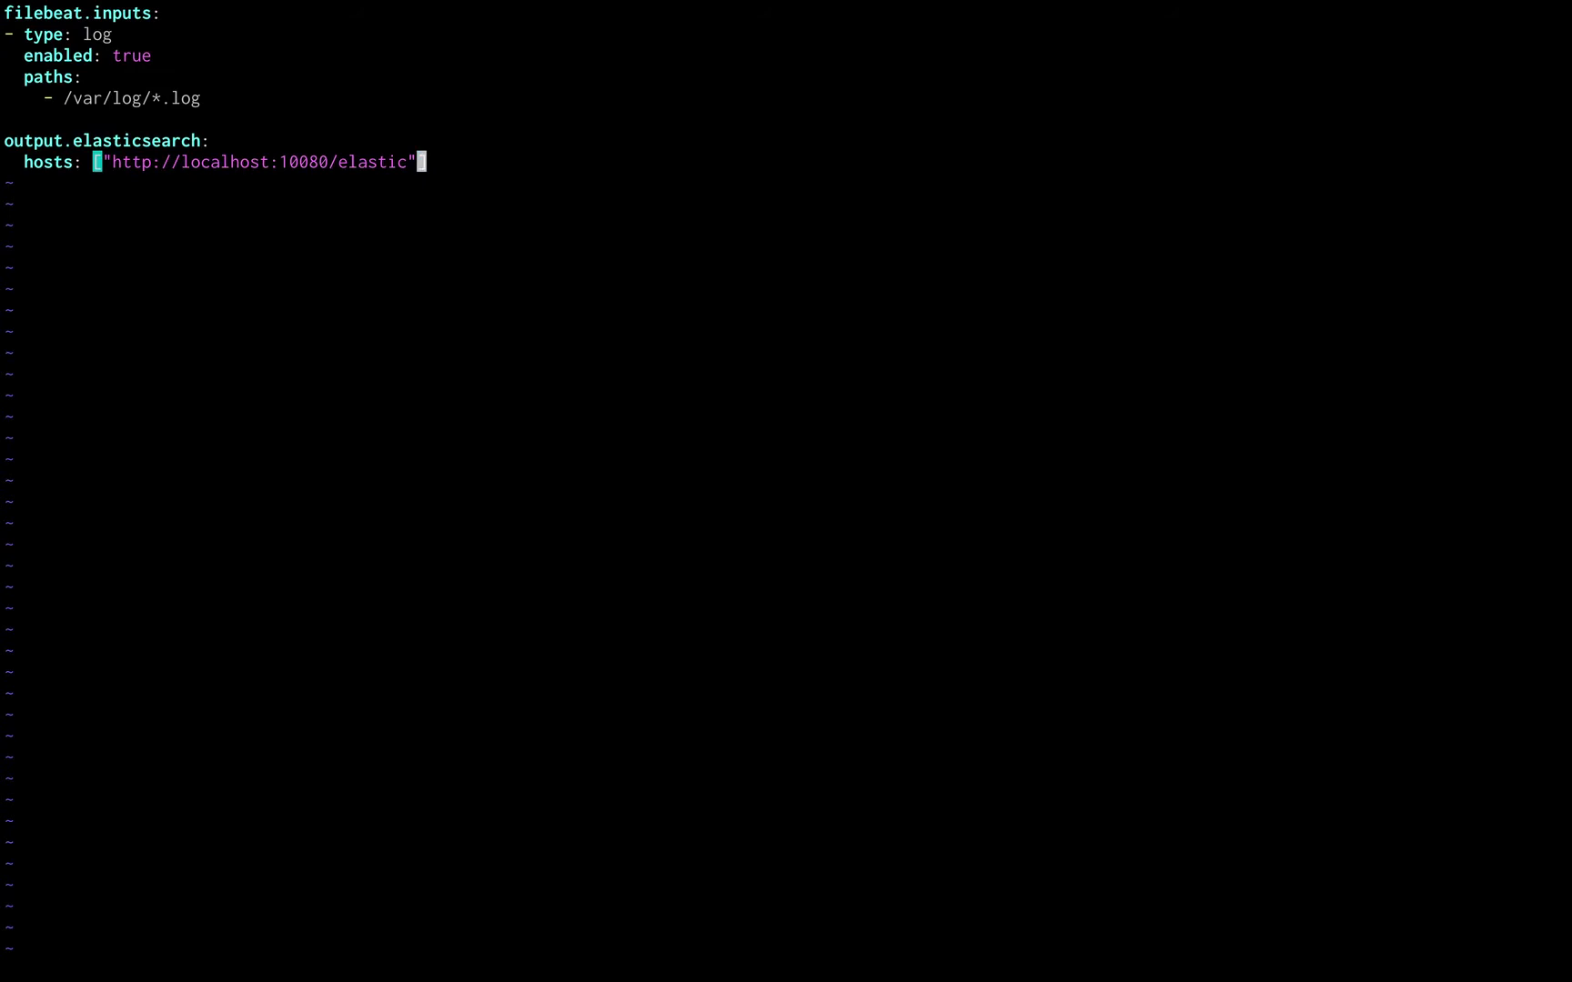
text(:wq)
key(Return)
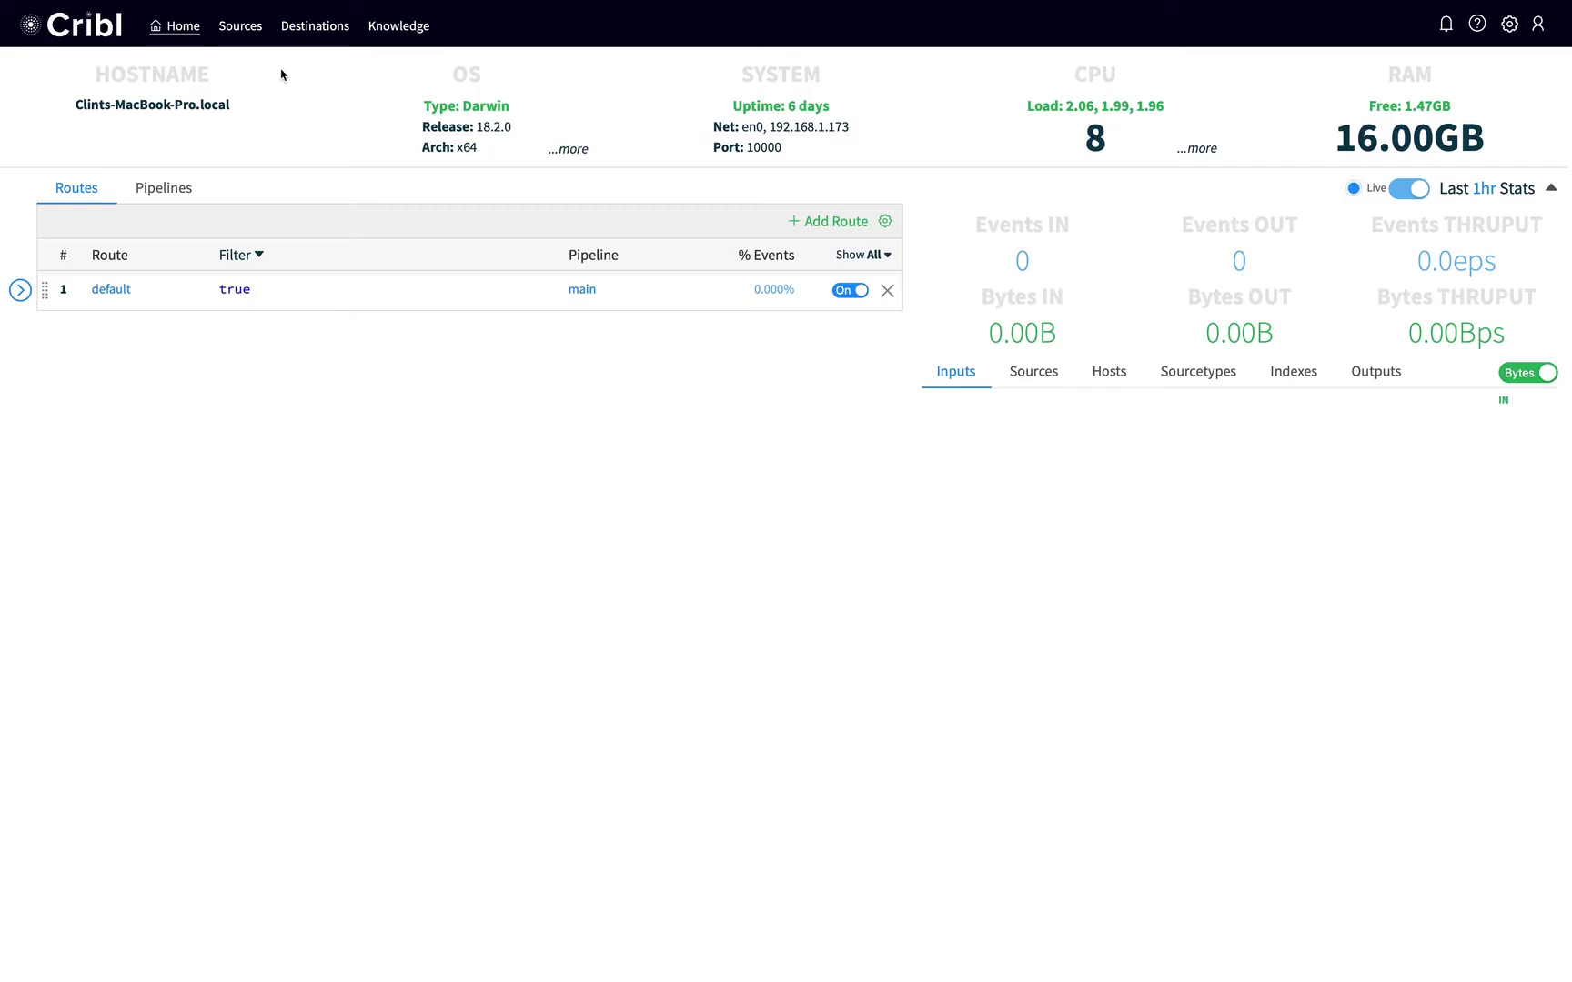
click(252, 33)
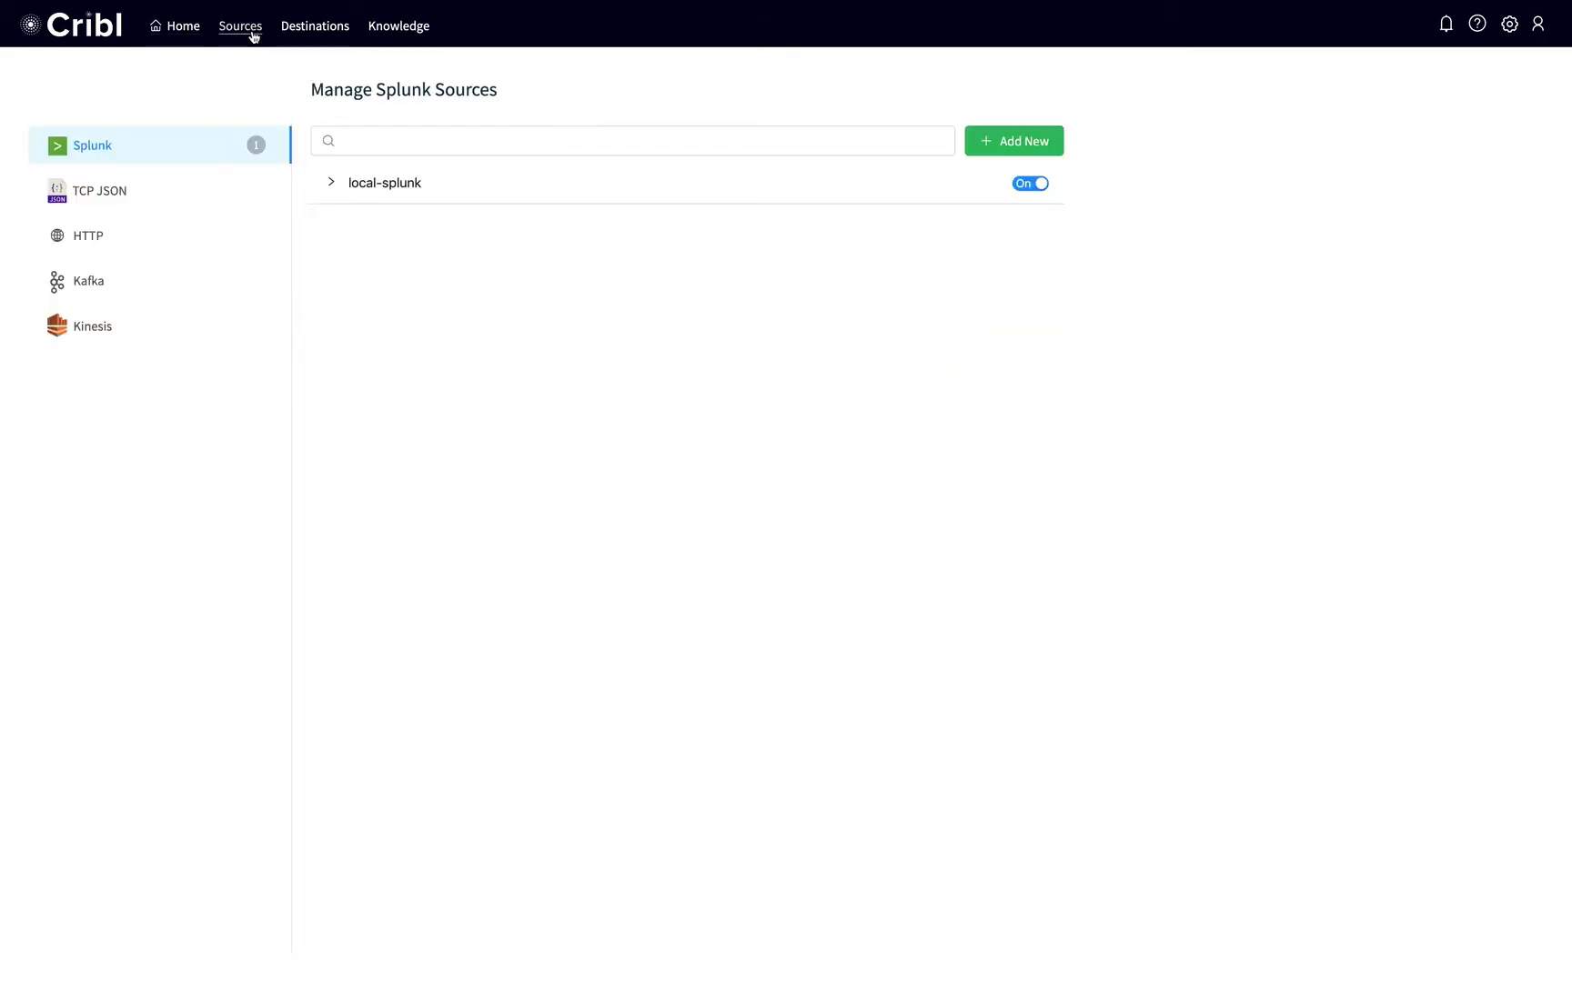
Create and save an HTTP source with Input Id beats, host 0.0.0.0, port 10080.
click(140, 234)
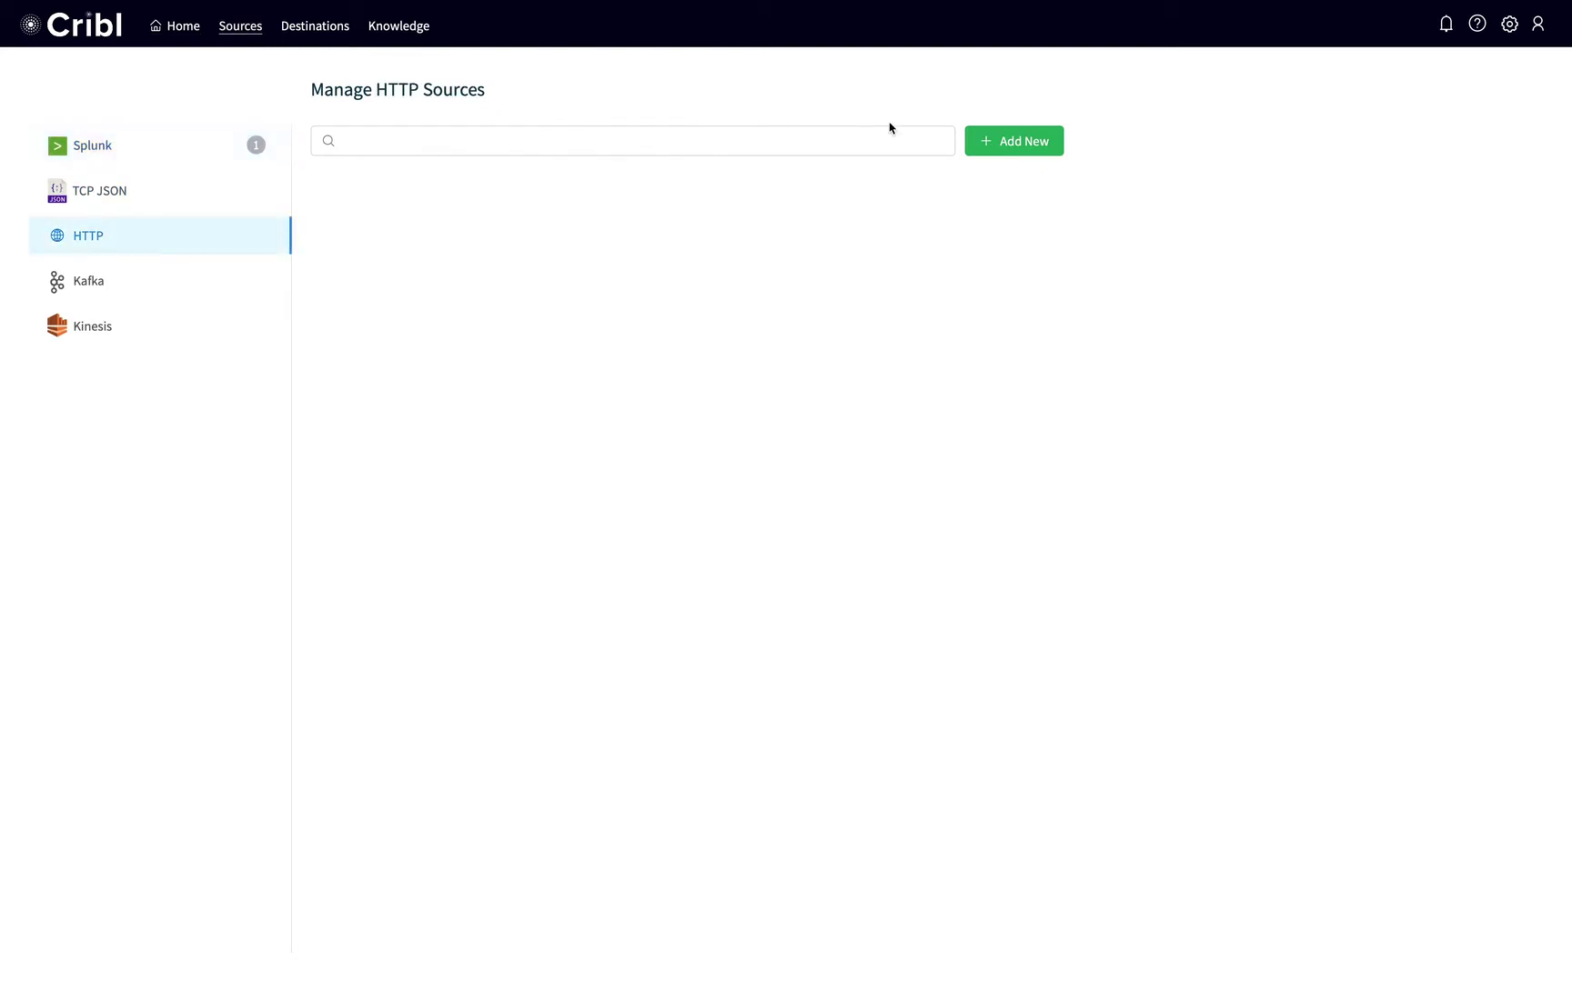
click(1023, 142)
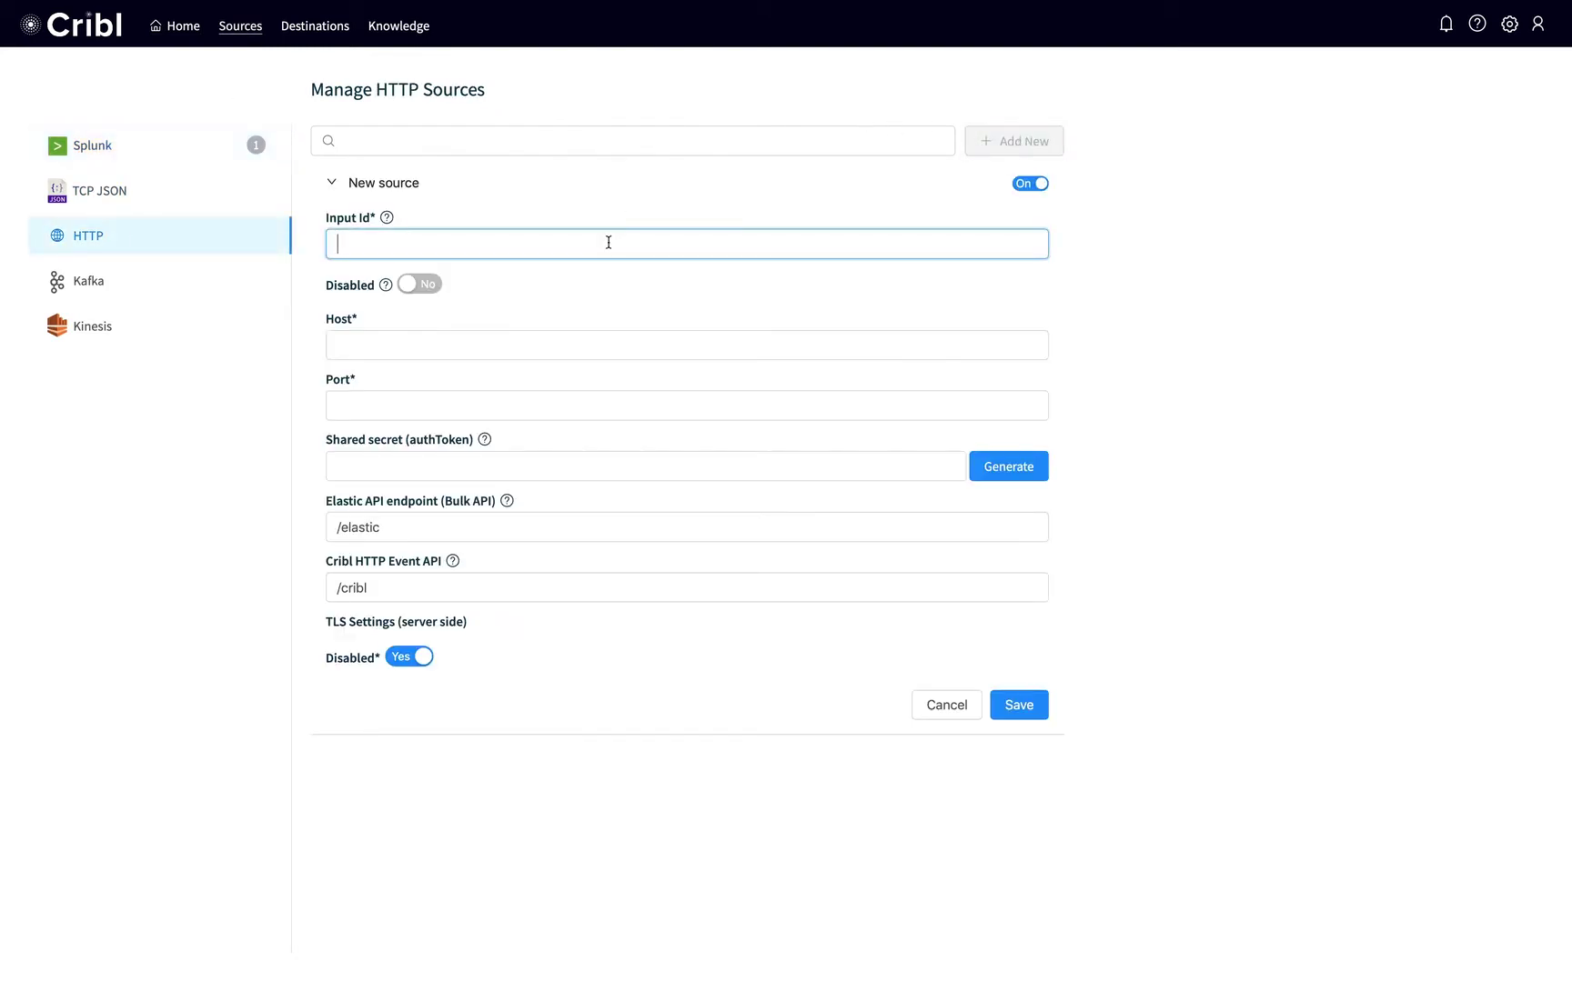
text(beats)
click(502, 341)
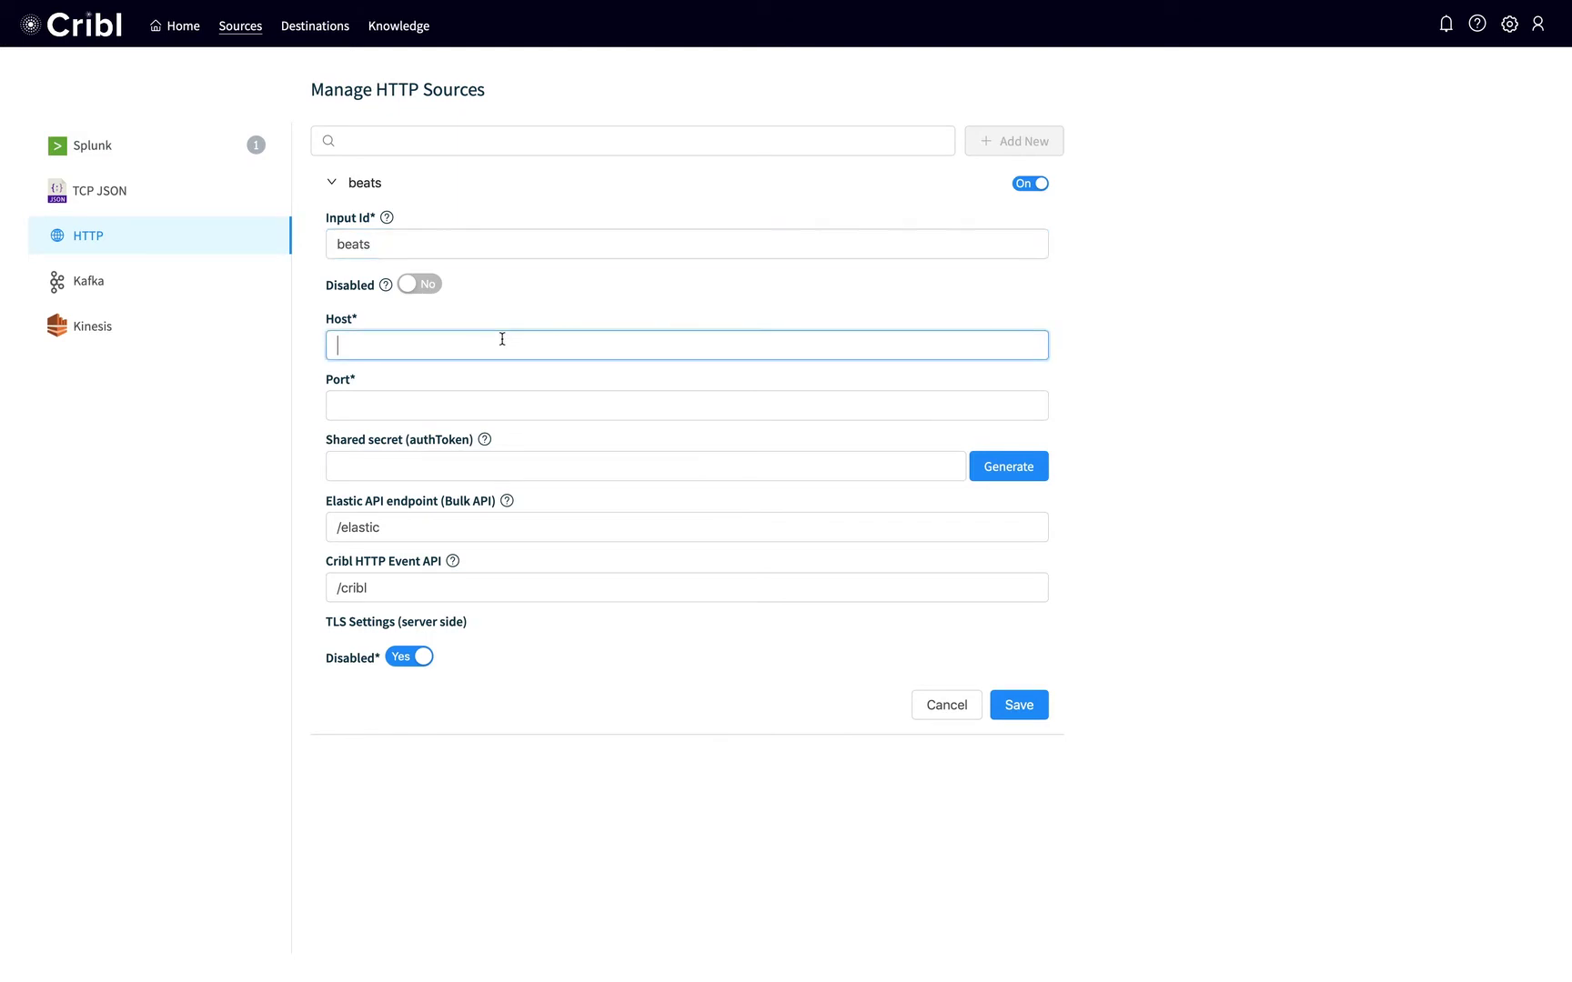
text(0.0.0.0)
key(Tab)
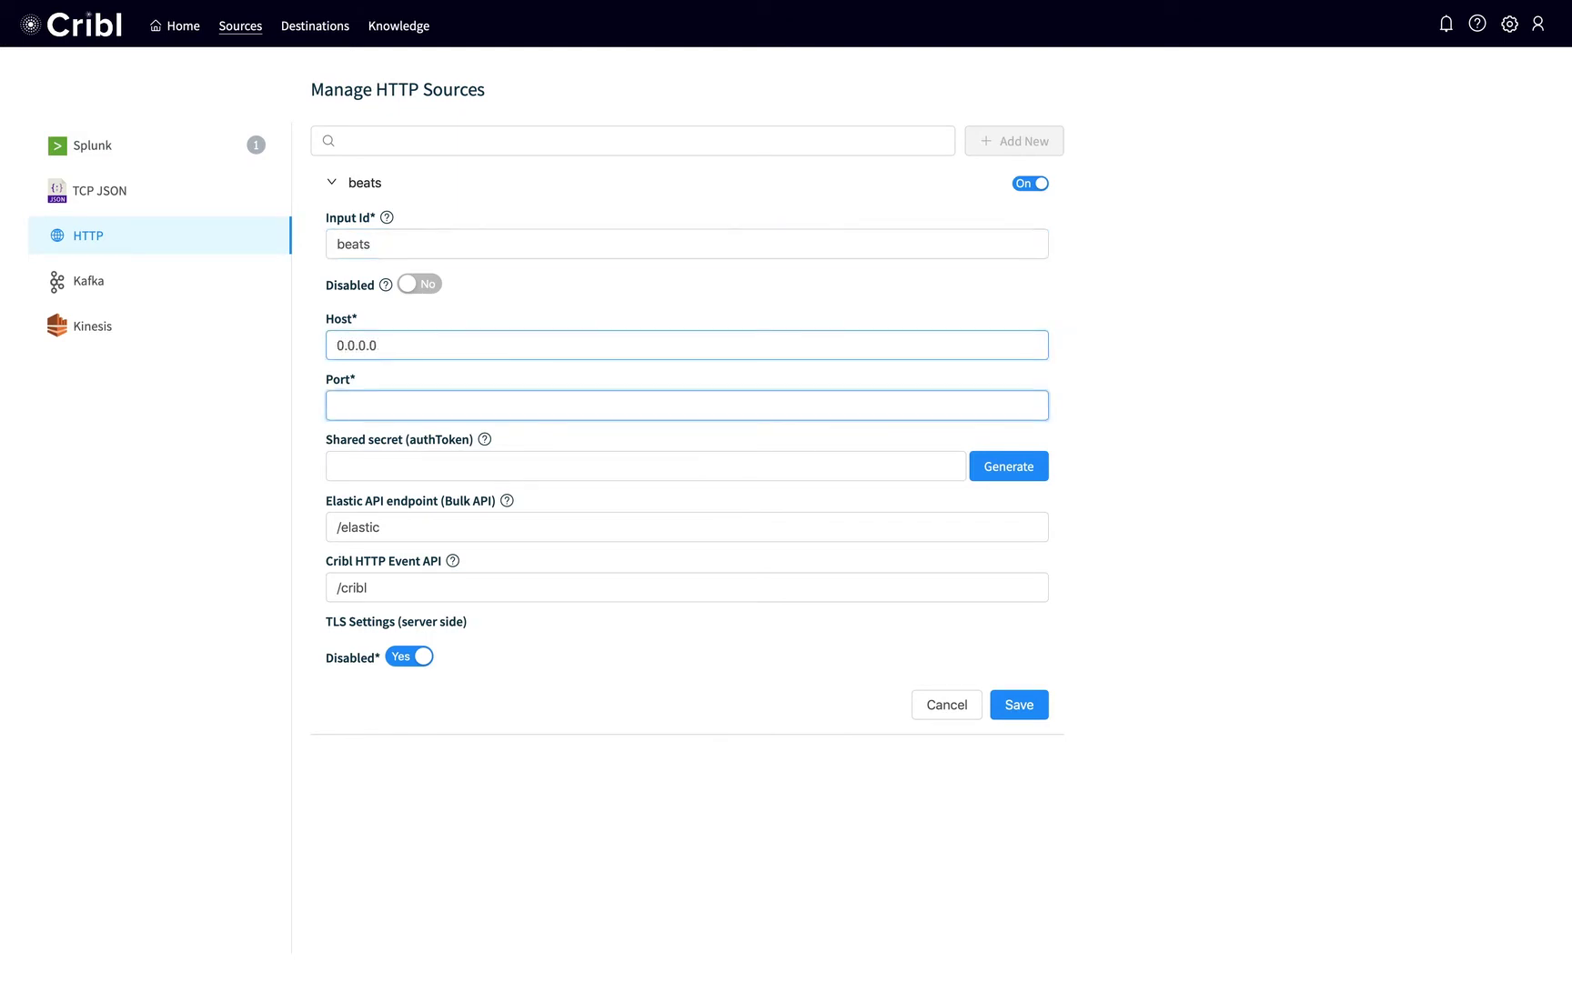
text(10080)
key(Tab)
key(Tab)
key(Tab)
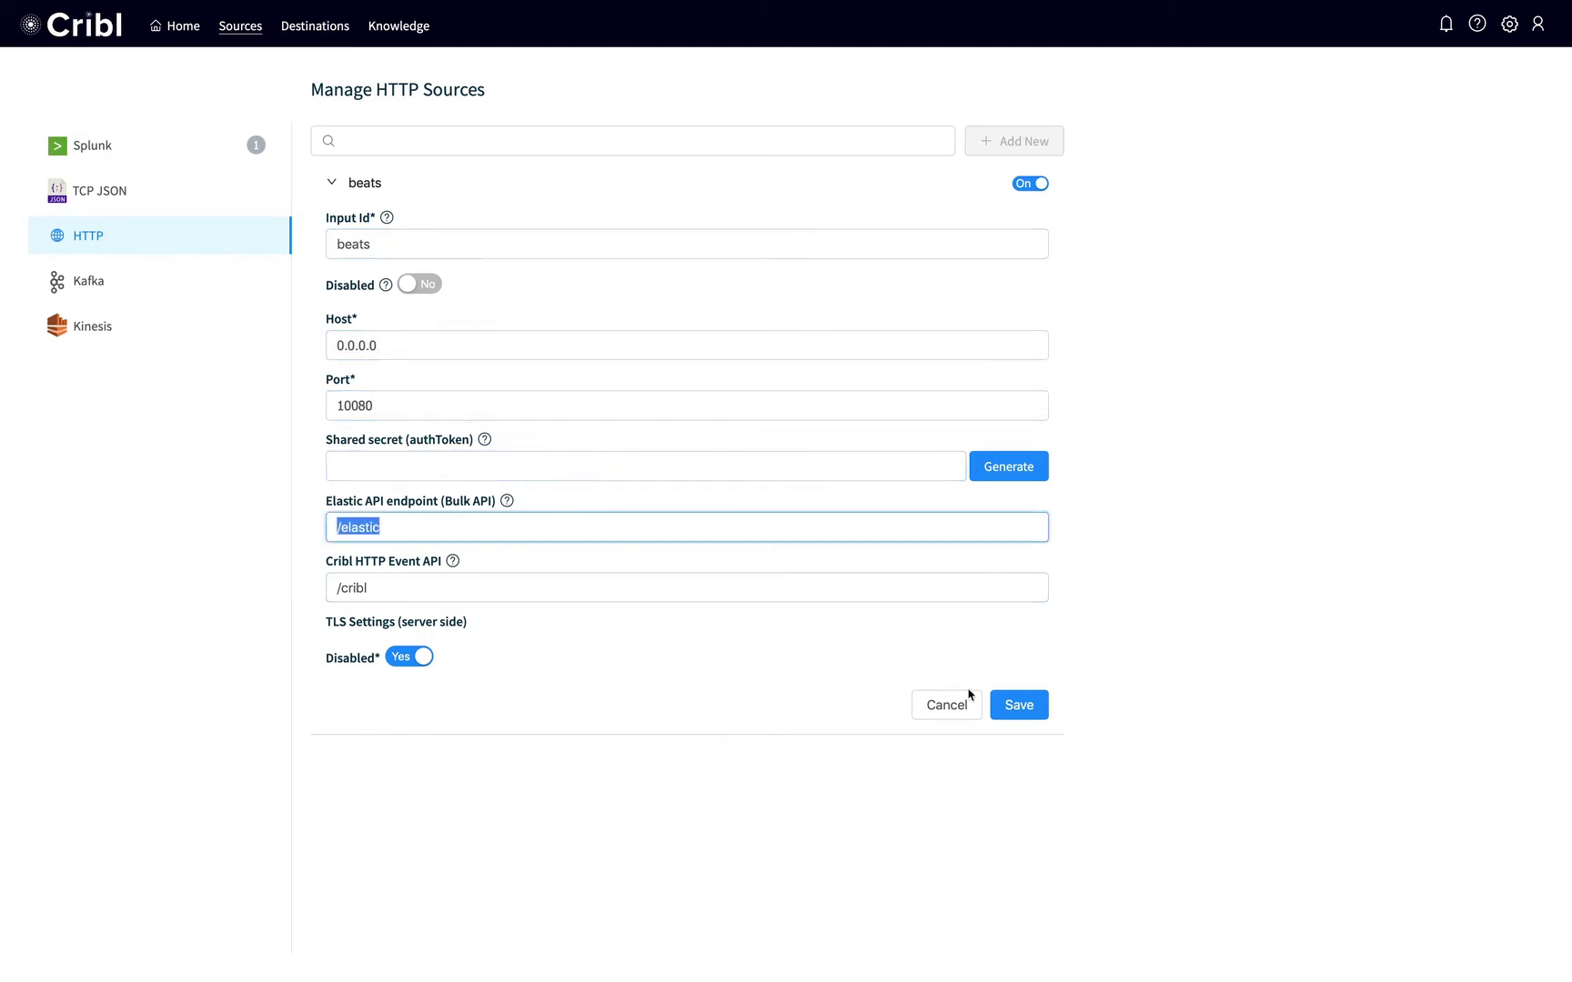
click(1016, 716)
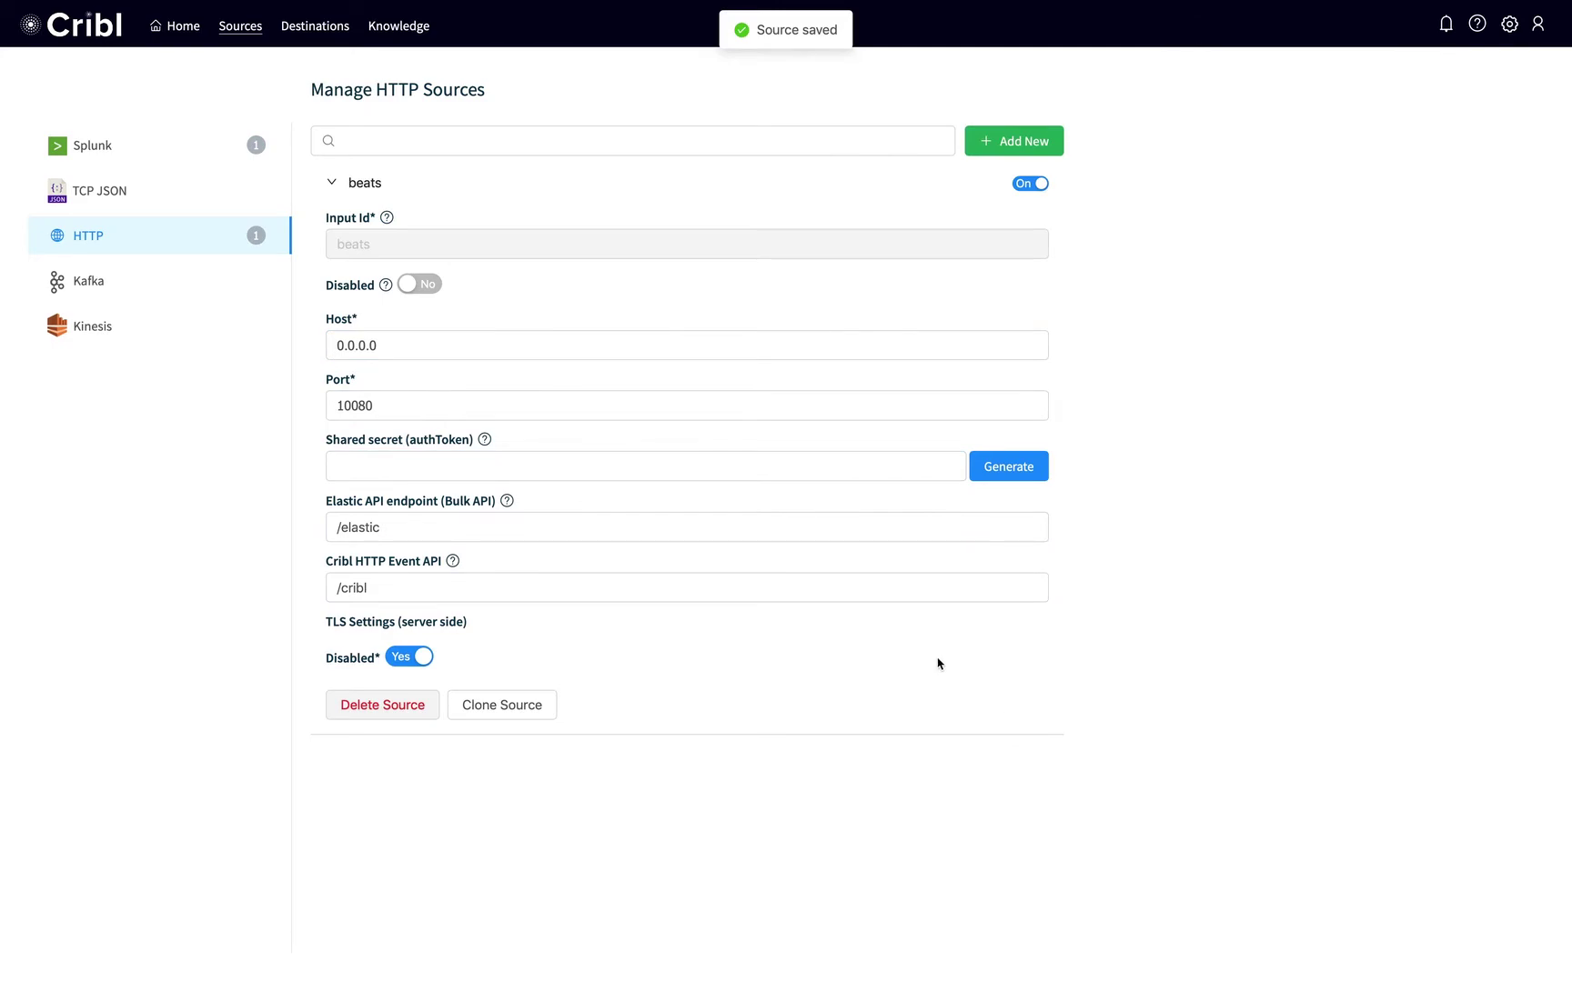
key(super+Tab)
text(sudo )
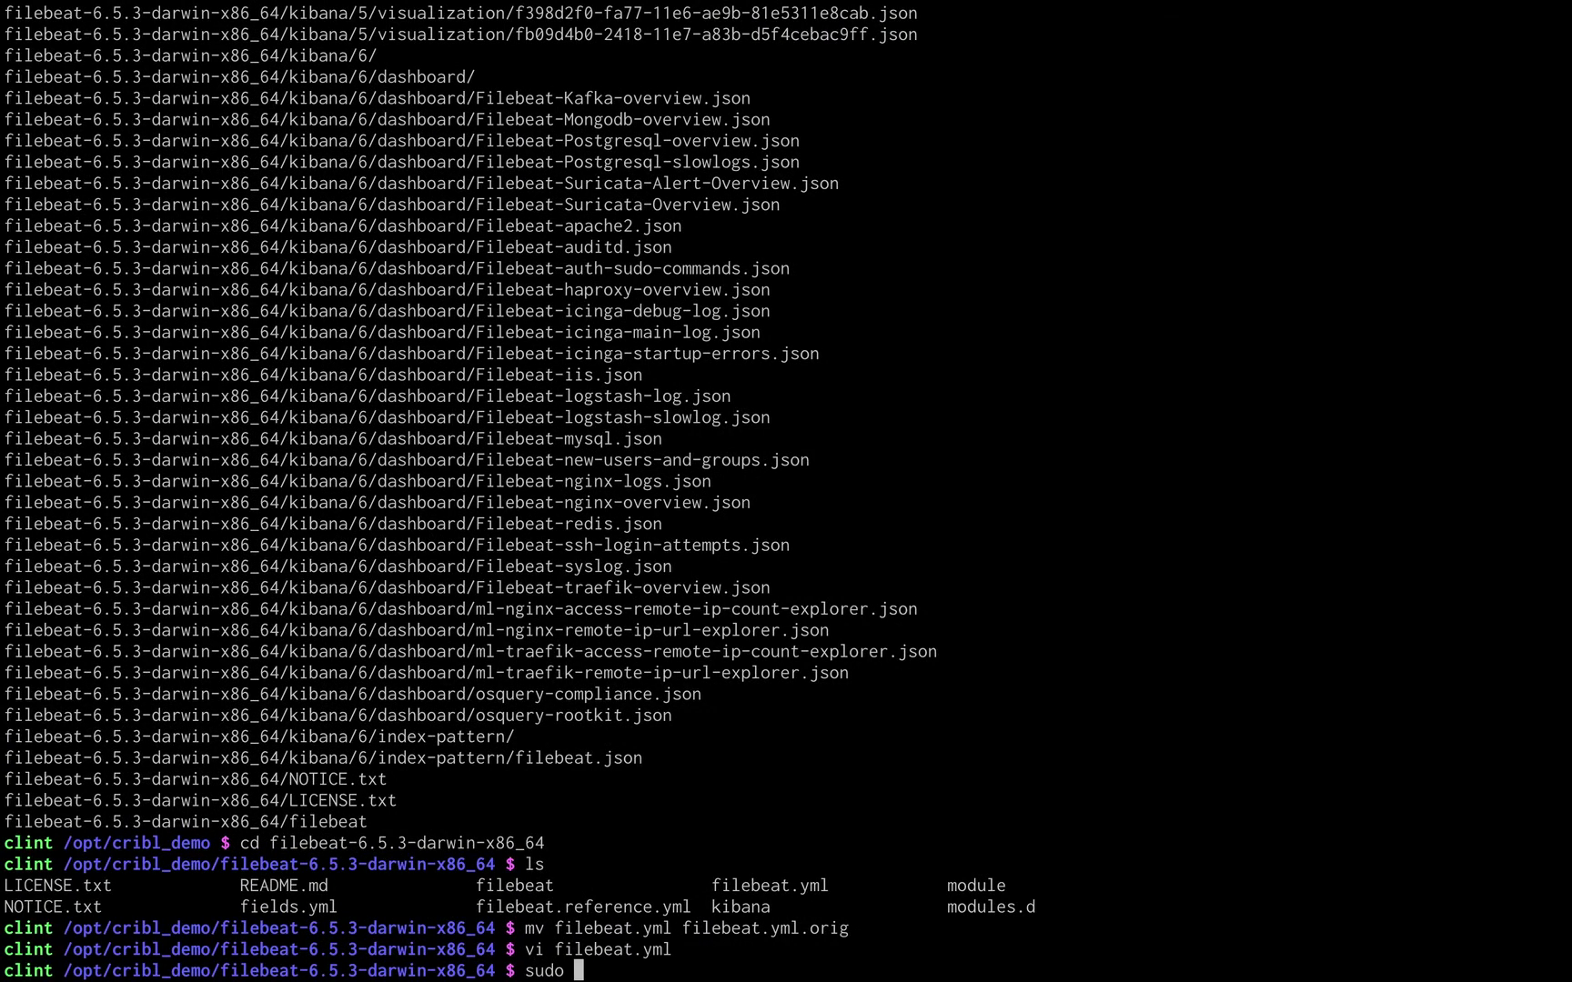
text(./filebeat -c filebeat.yml)
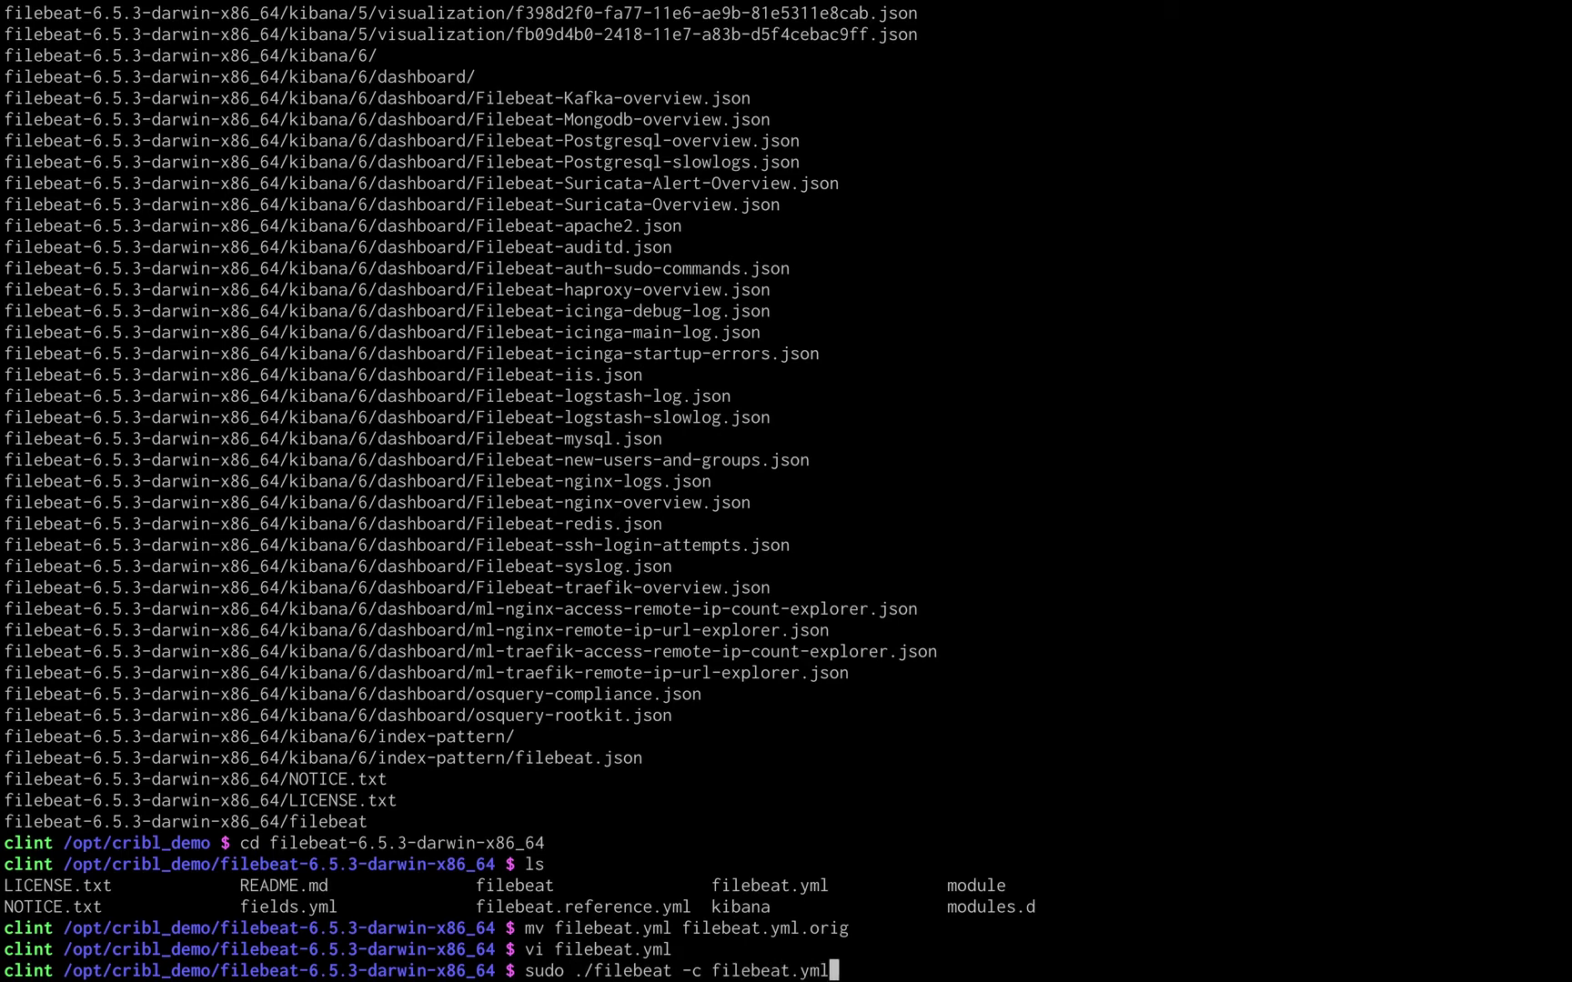
Run Filebeat with sudo, chown filebeat.yml to root after the ownership error, and rerun it.
key(Return)
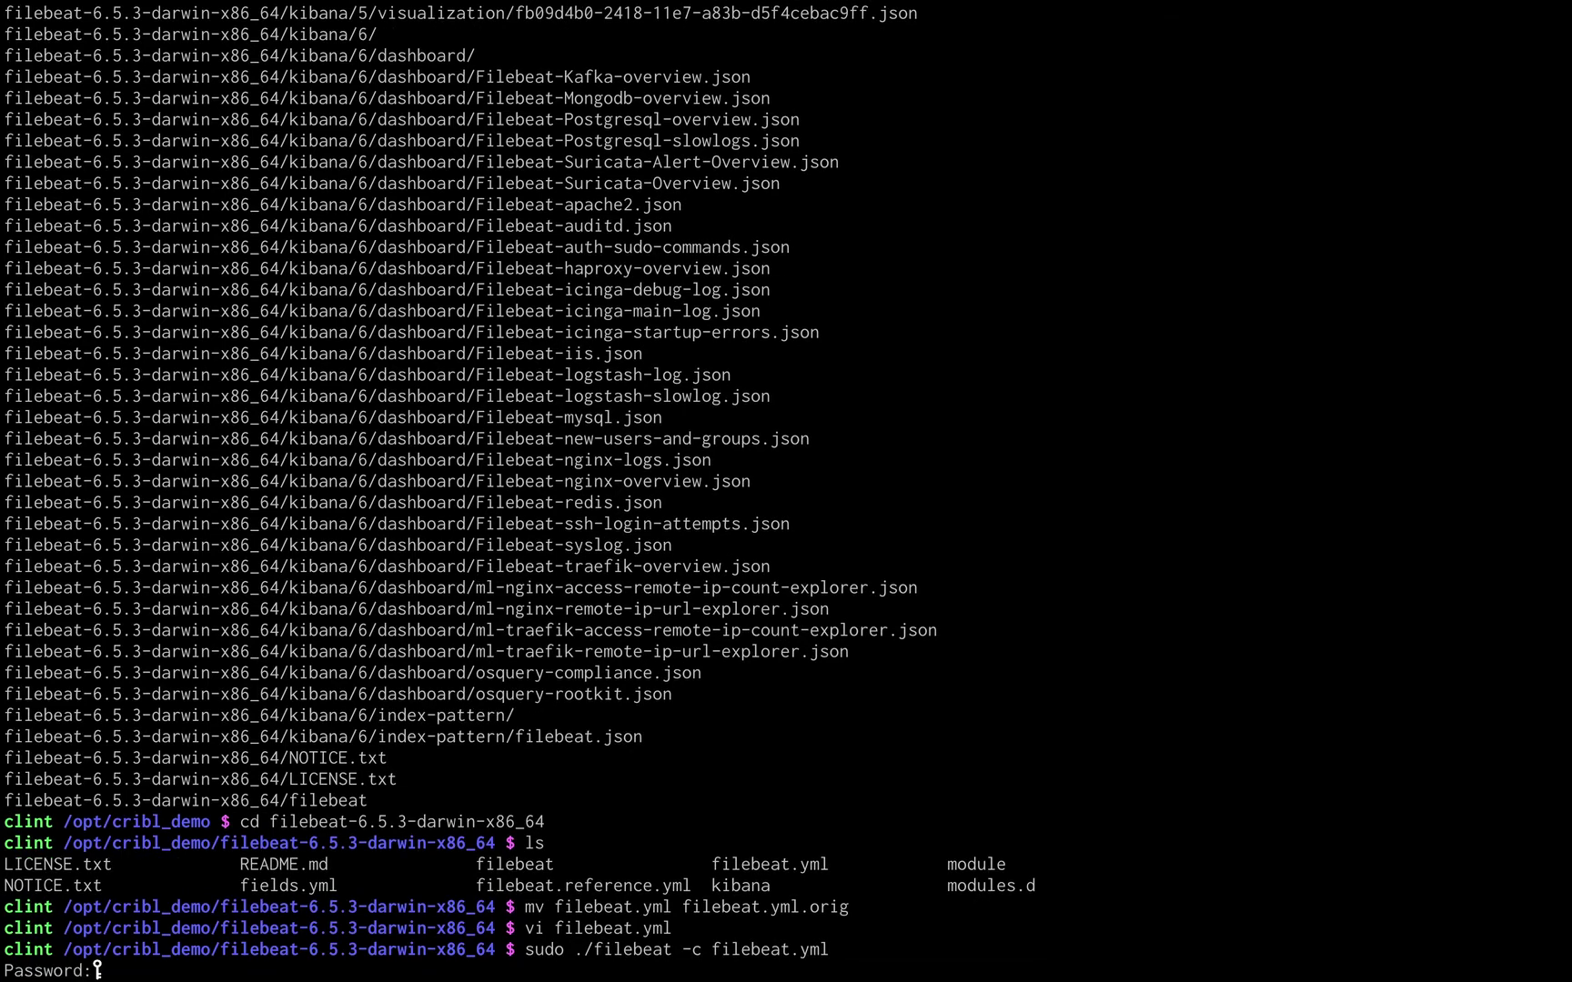
key(Return)
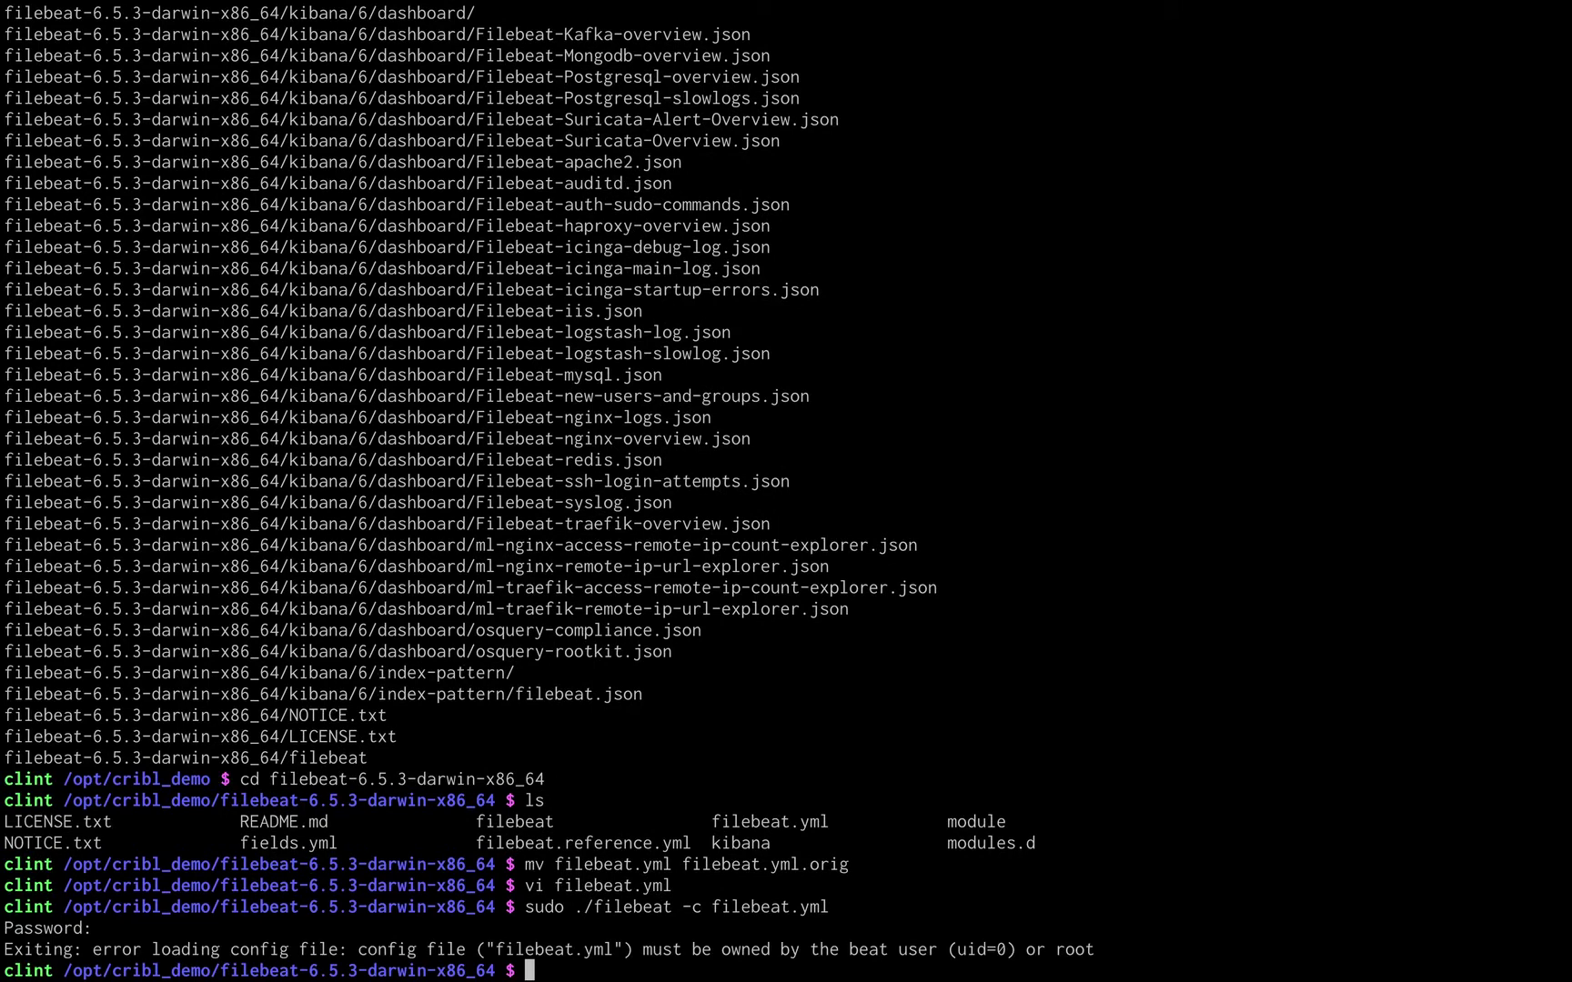
text(sudo chown root .)
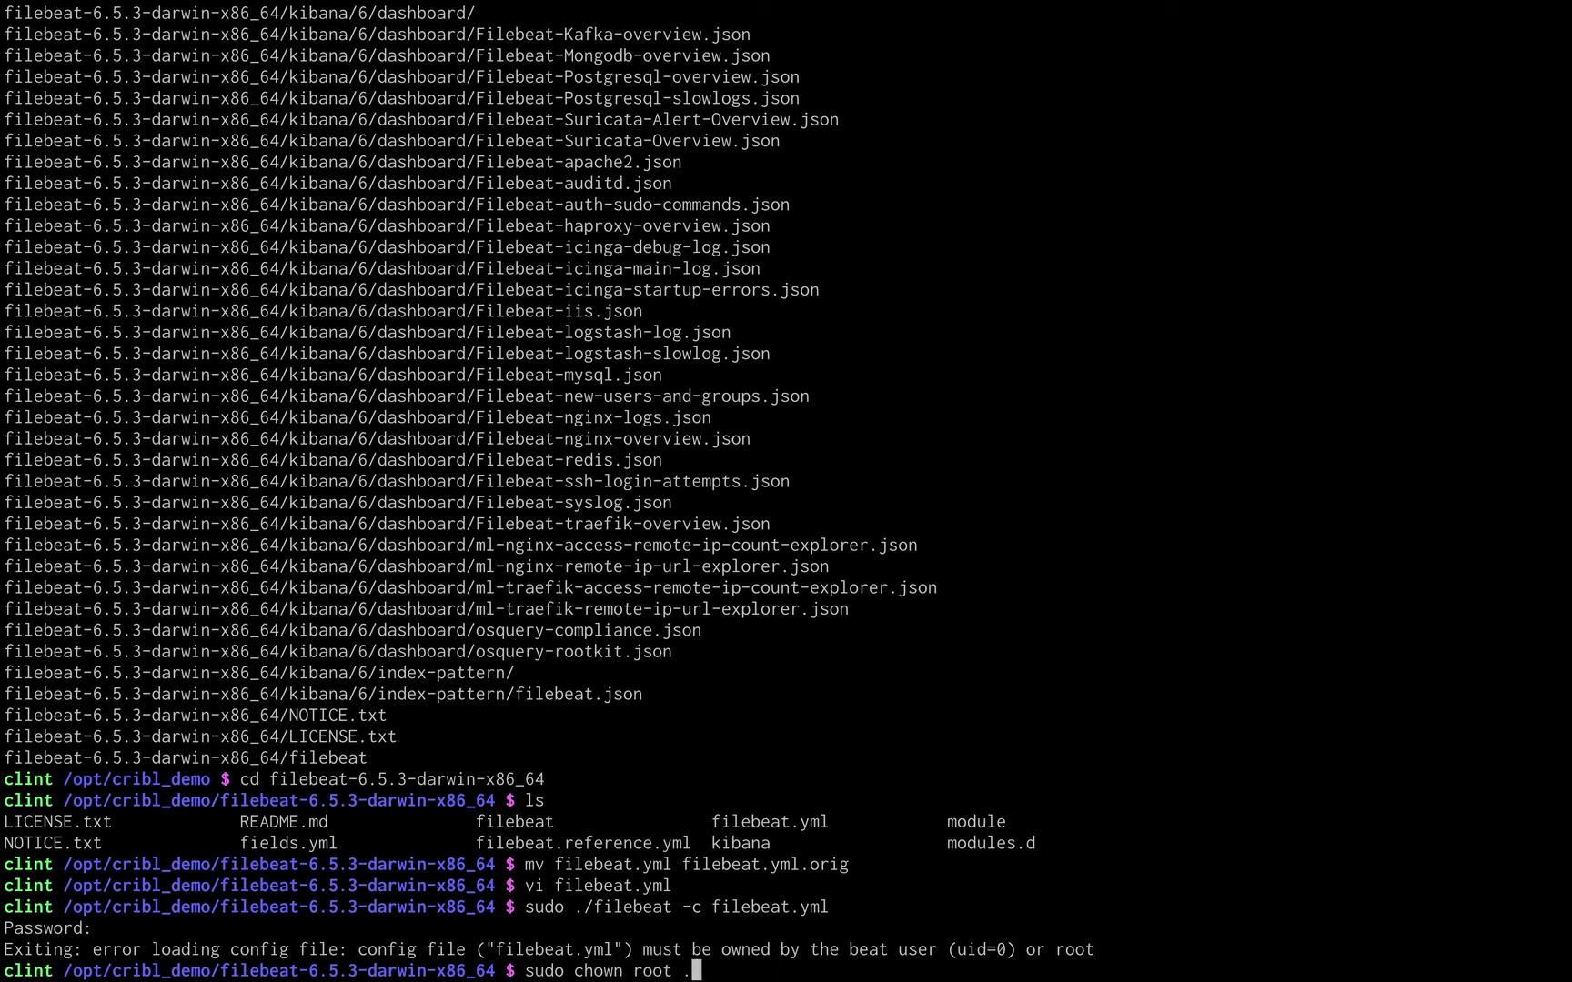
text(/filebeat.yml)
key(Return)
key(Up)
key(Up)
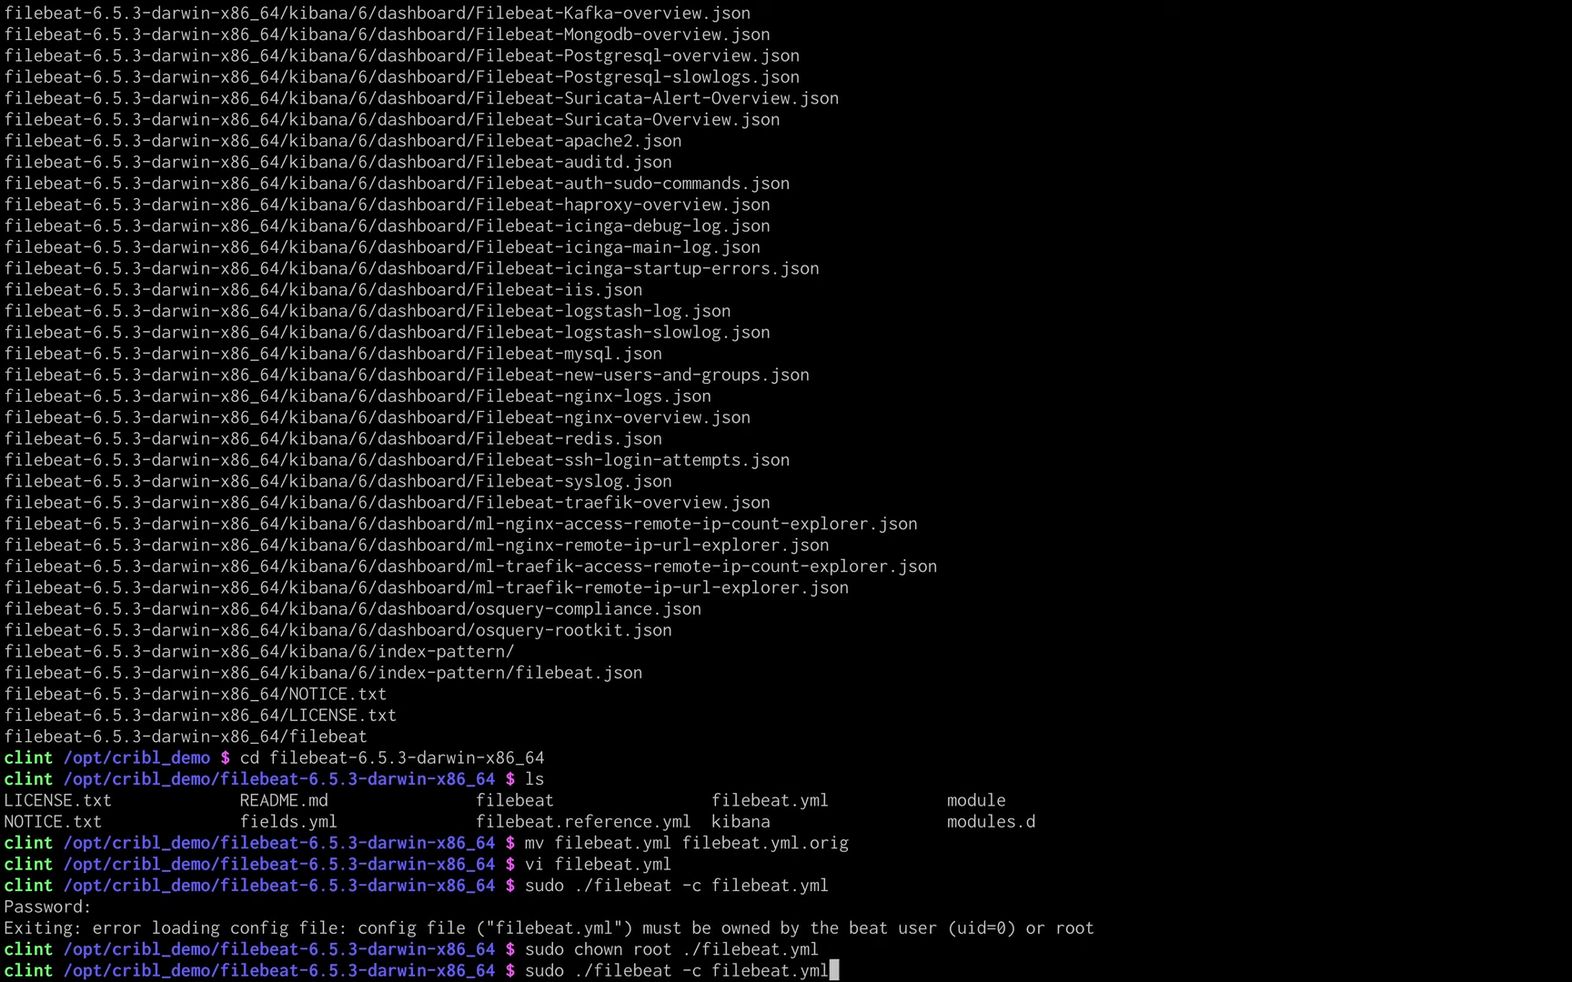
key(Return)
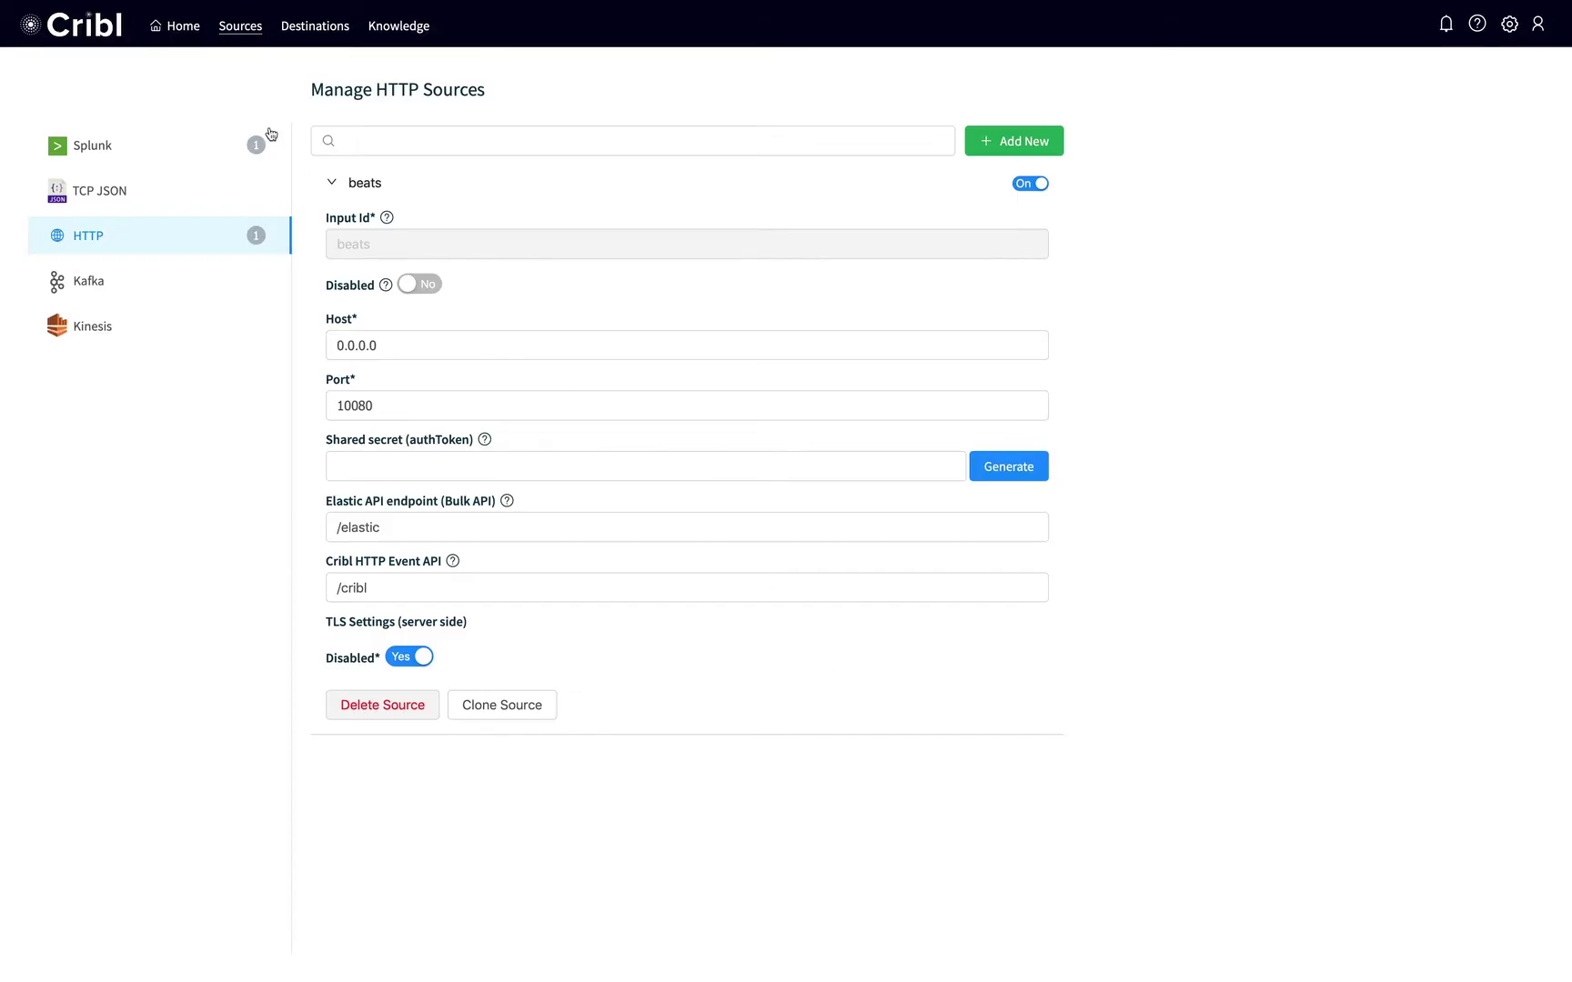
Go from the LogStream home dashboard to the Splunk Single Instance destinations page.
click(182, 26)
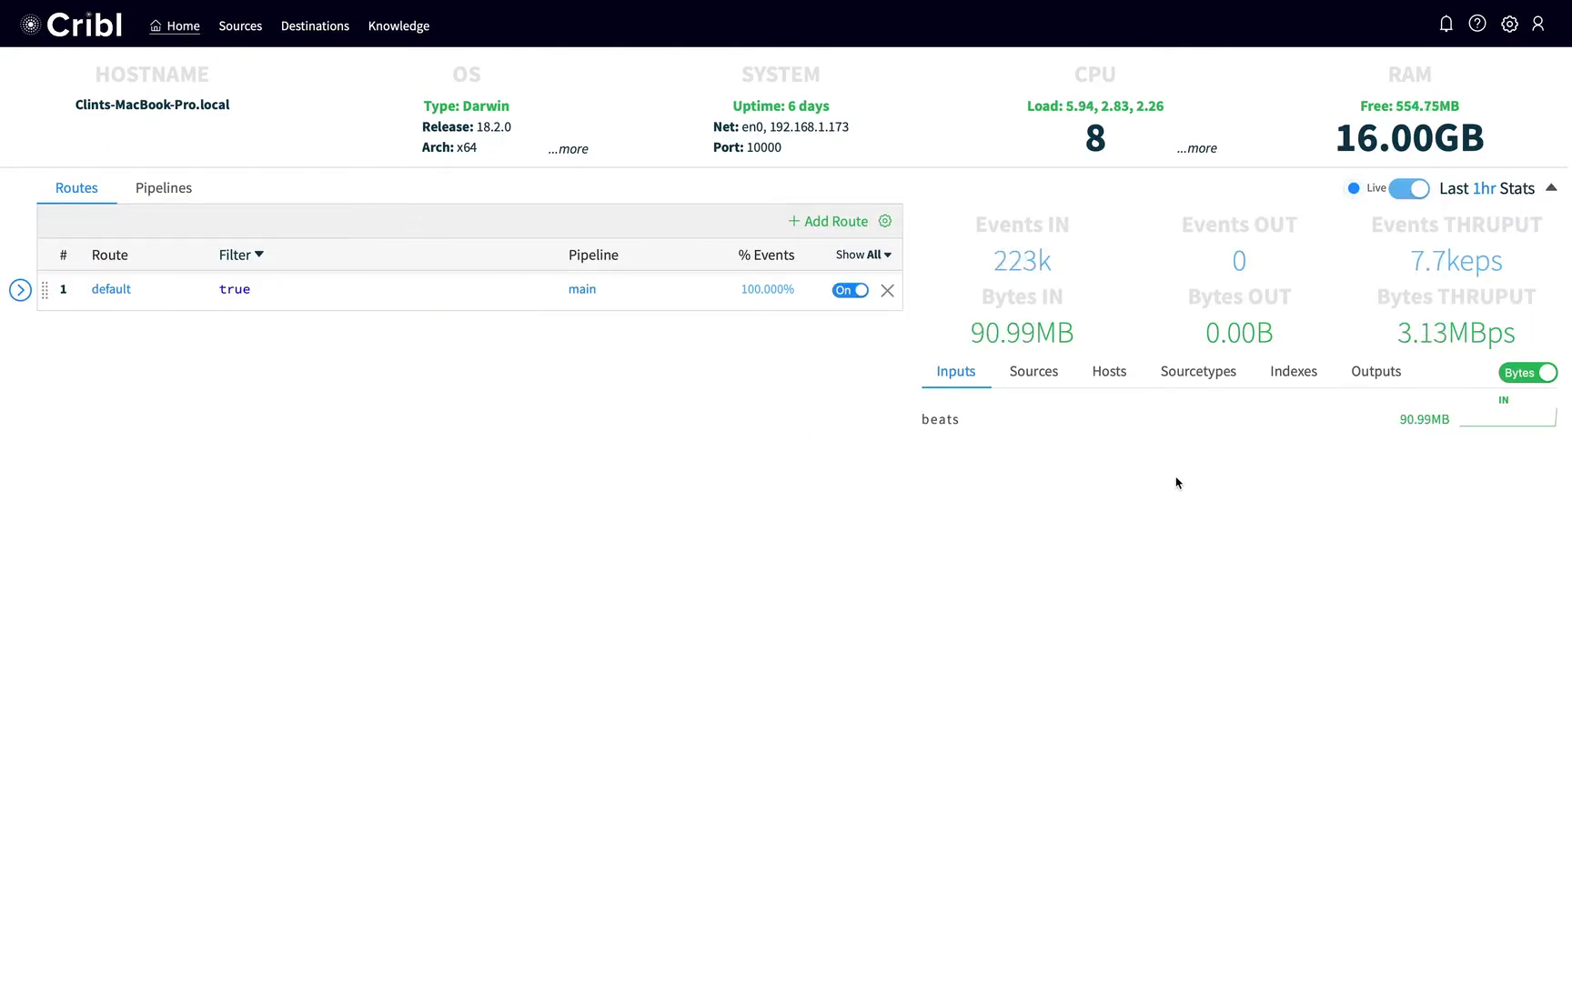
click(299, 28)
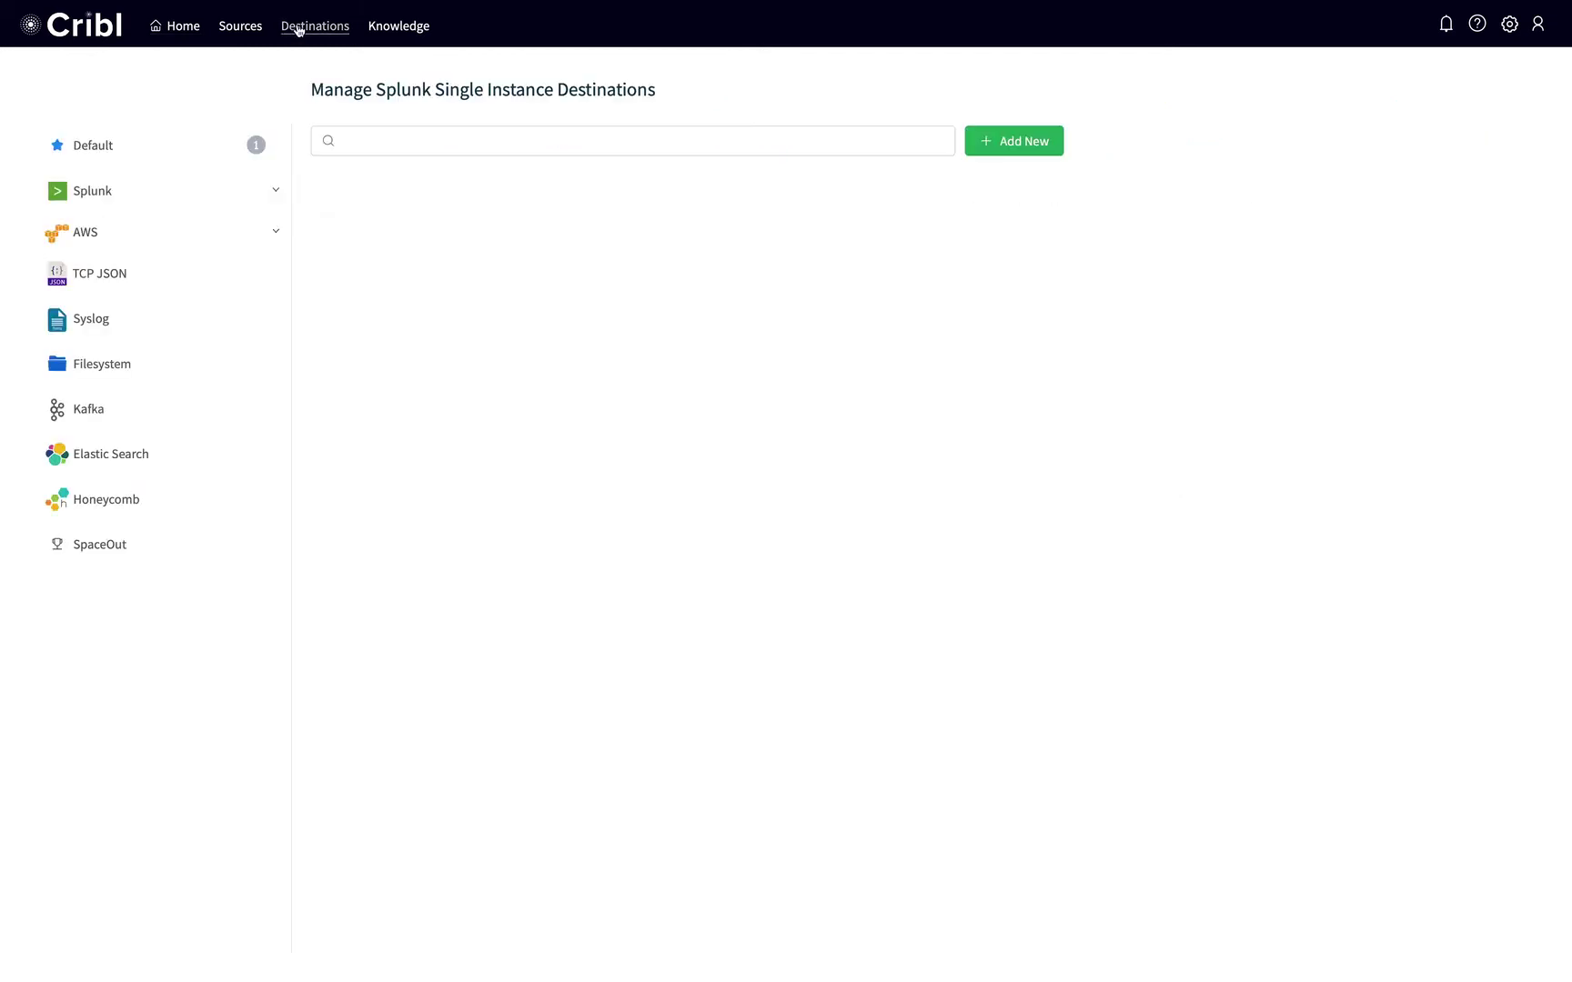
Create a Splunk Single Instance destination with Output Id splunk and host localhost.
click(111, 195)
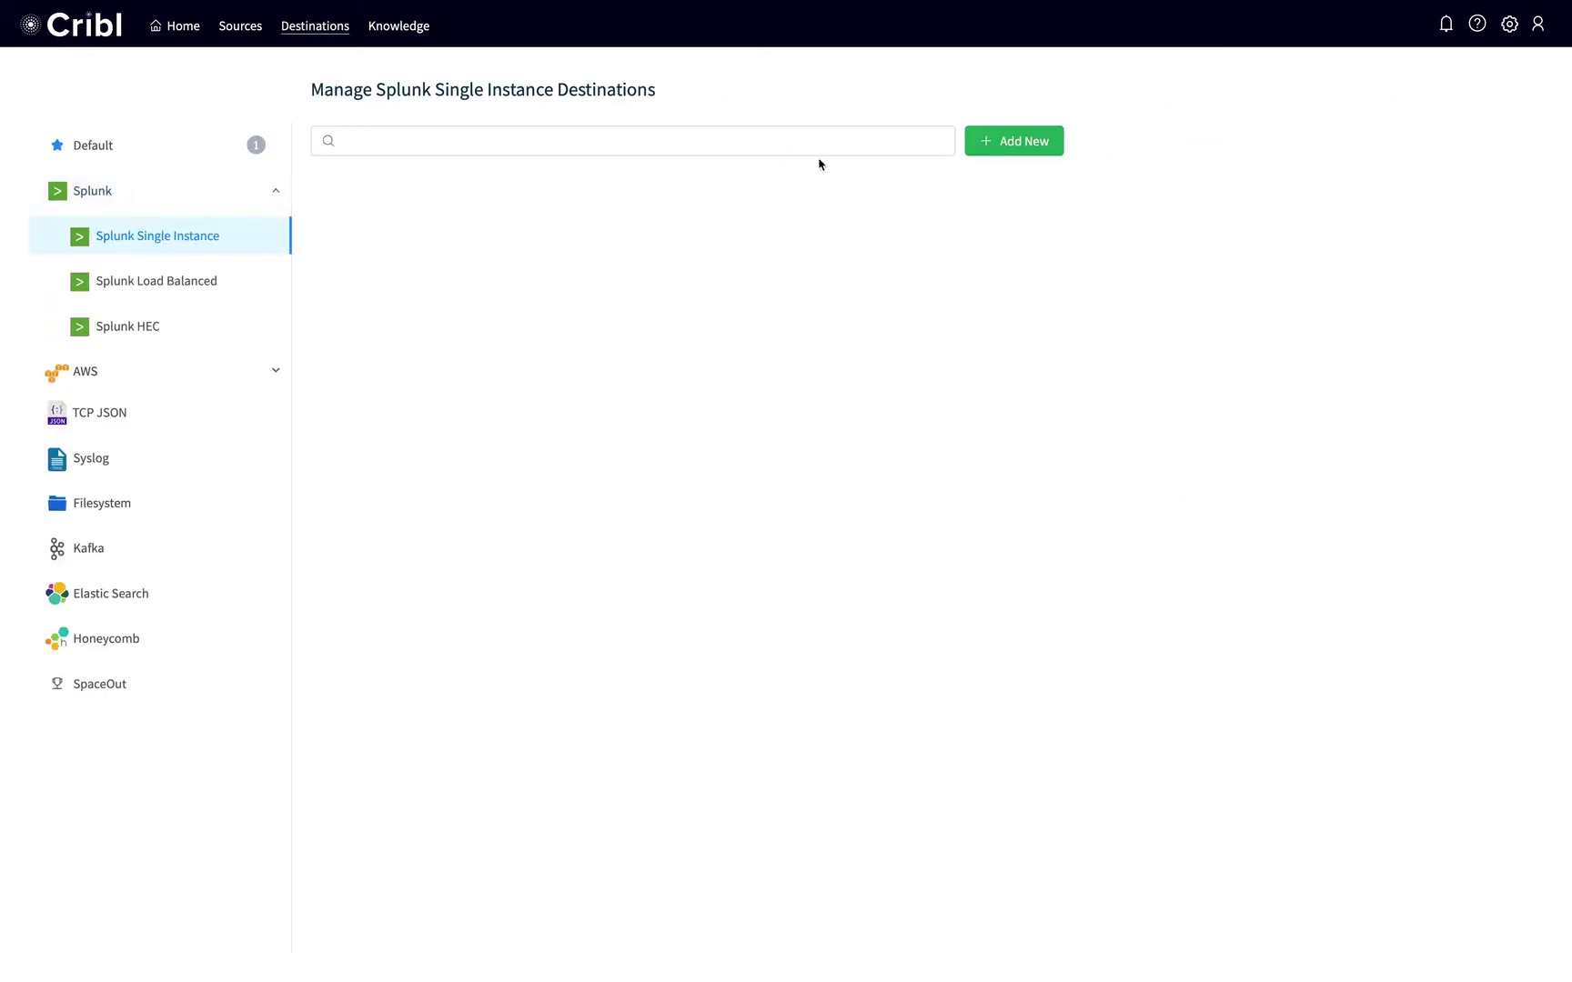
click(1028, 138)
text(s)
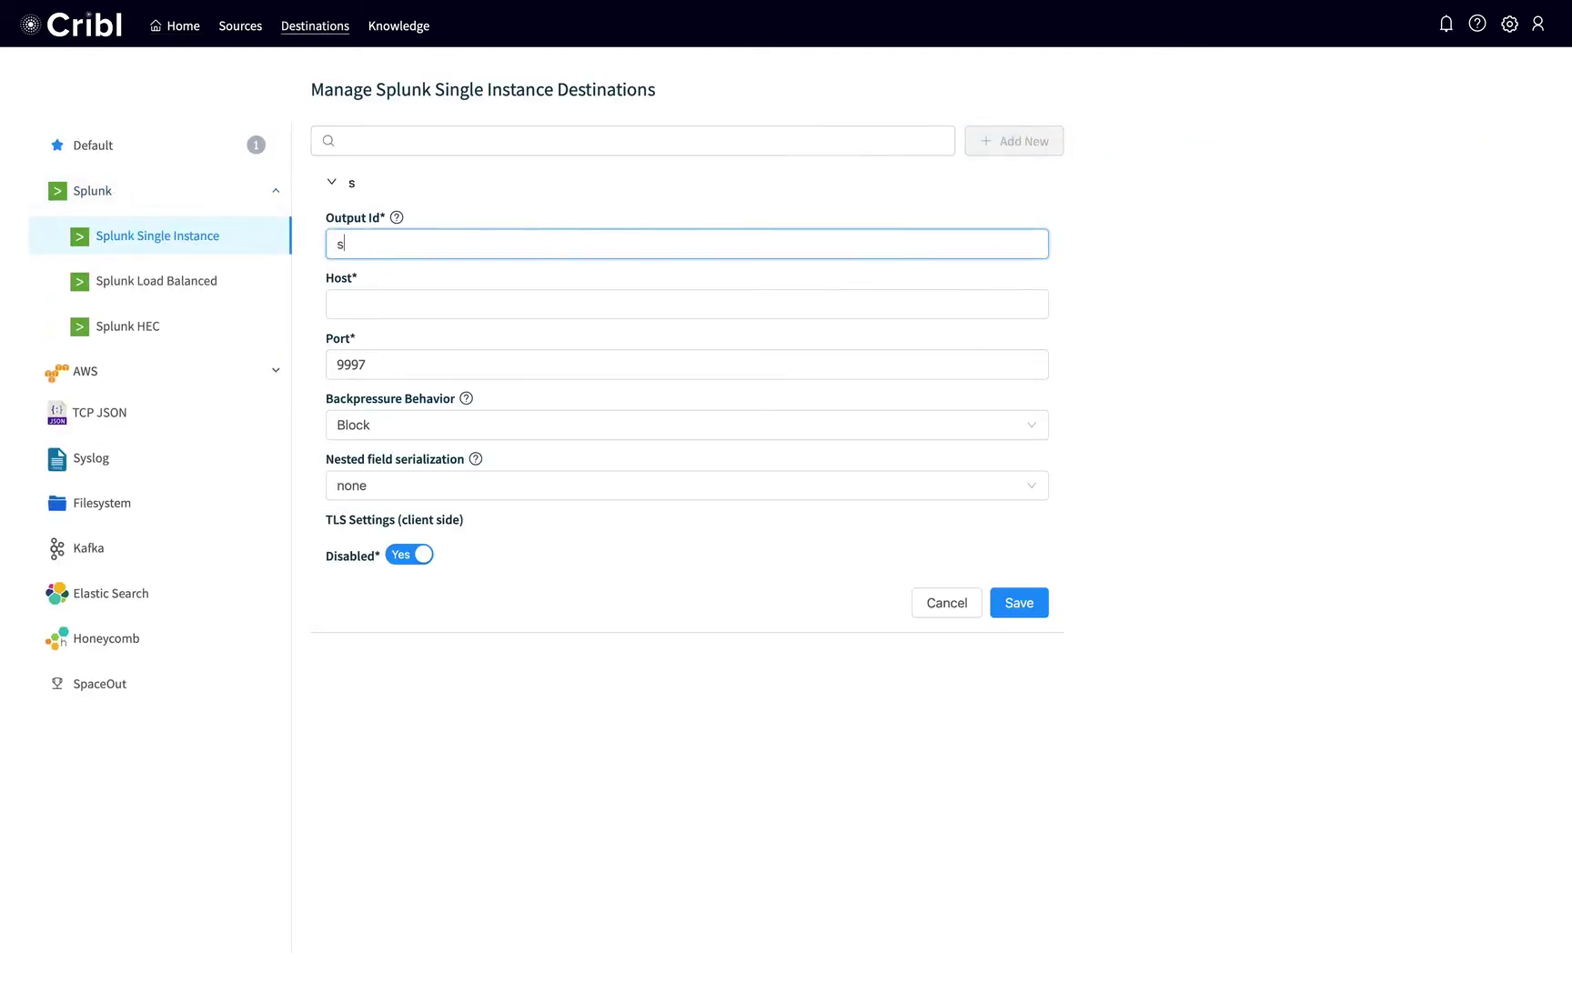
text(plunk)
click(686, 304)
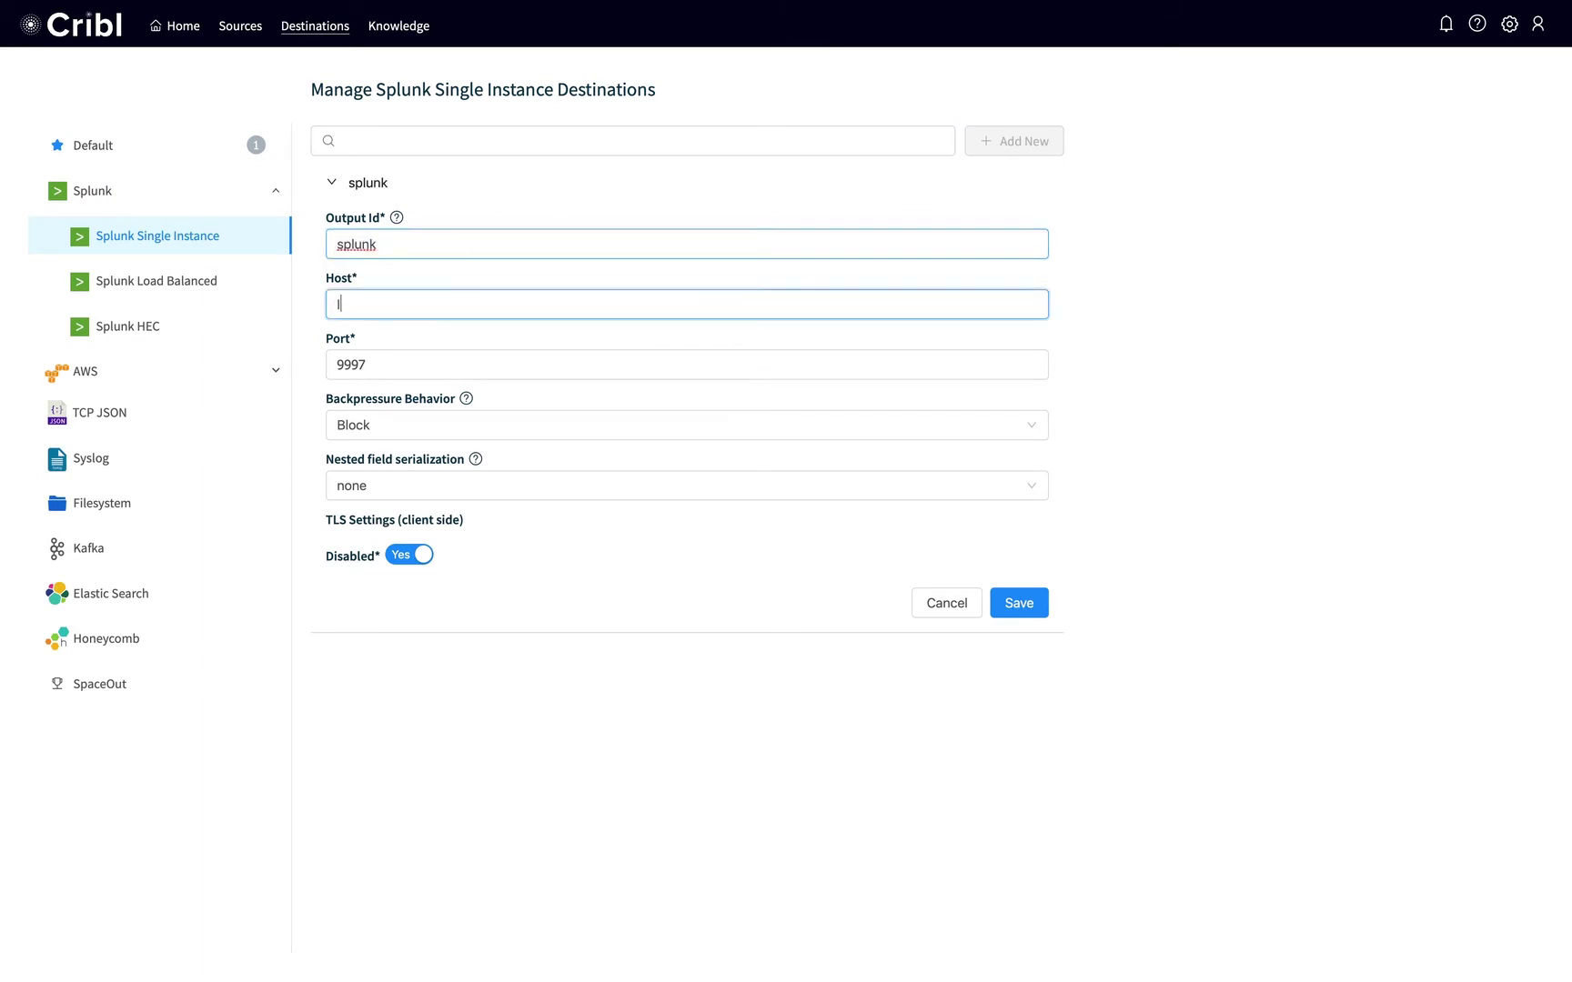
text(localhost)
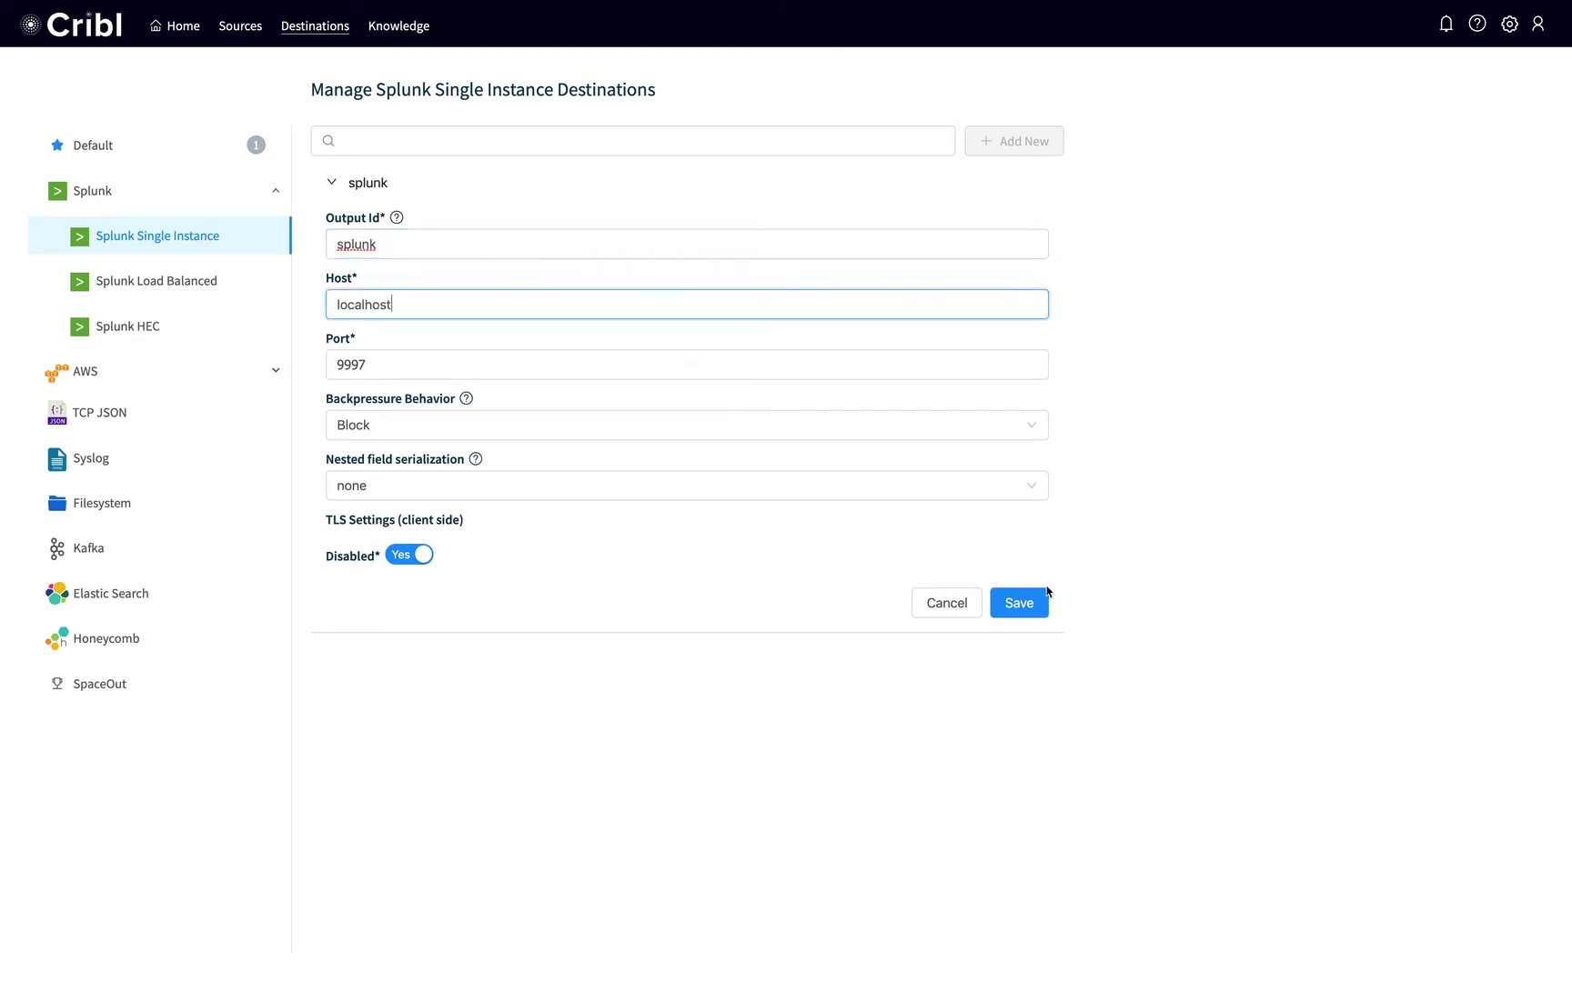
click(1023, 610)
Set splunk as LogStream's default output destination and save.
click(151, 145)
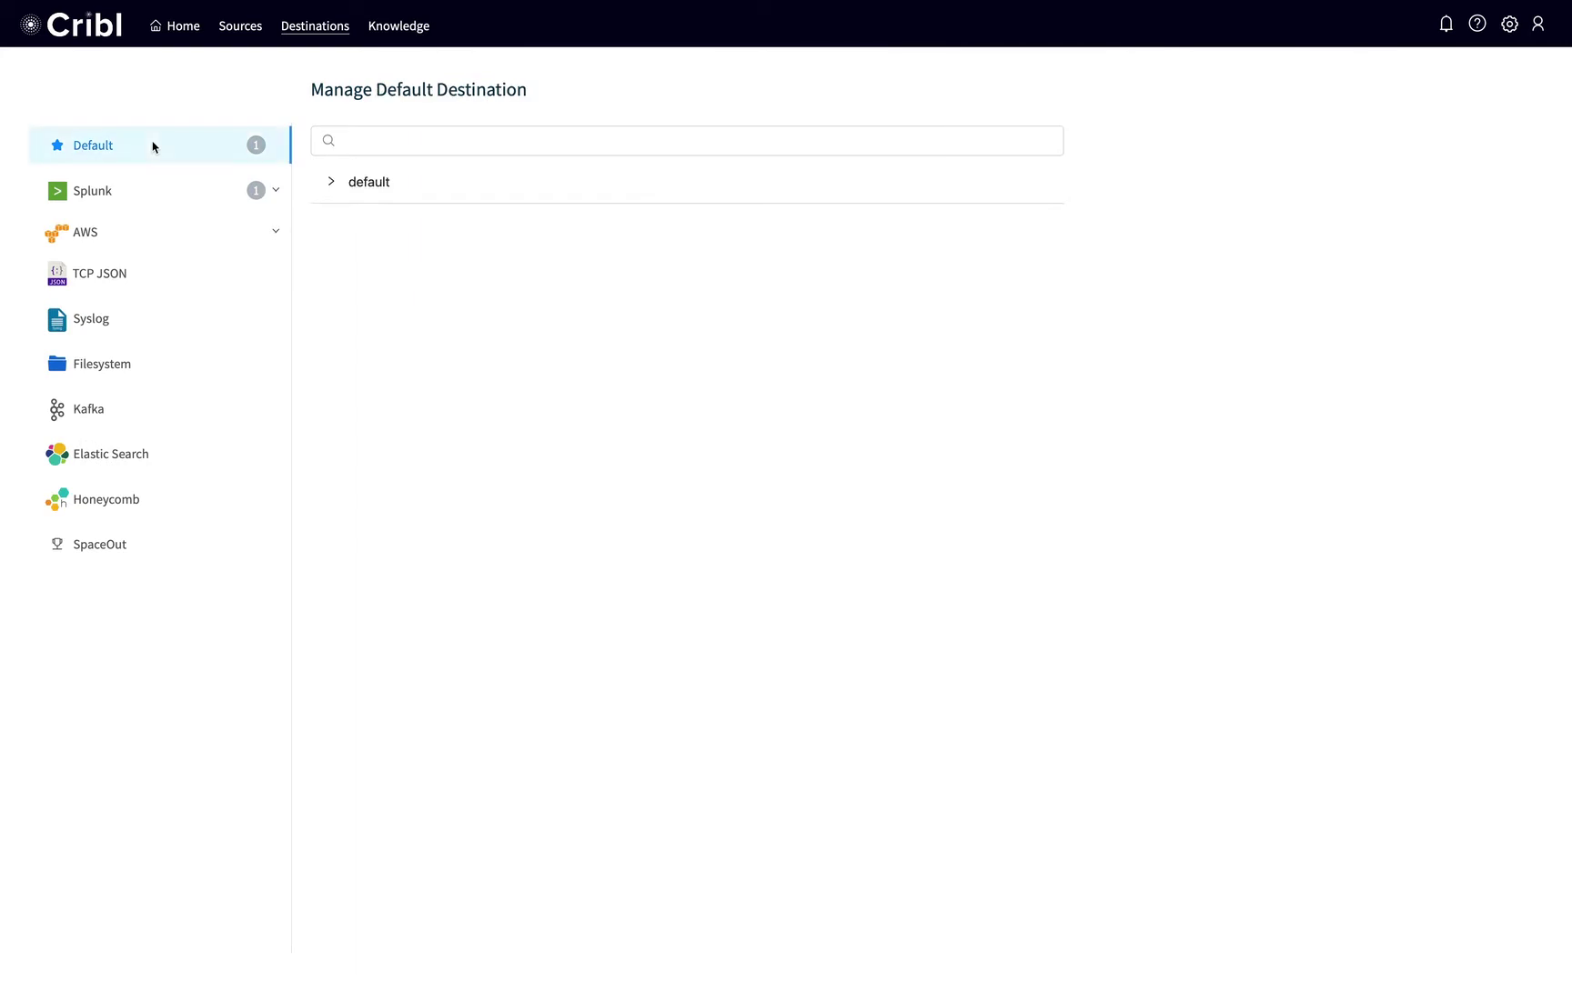
click(367, 184)
click(449, 308)
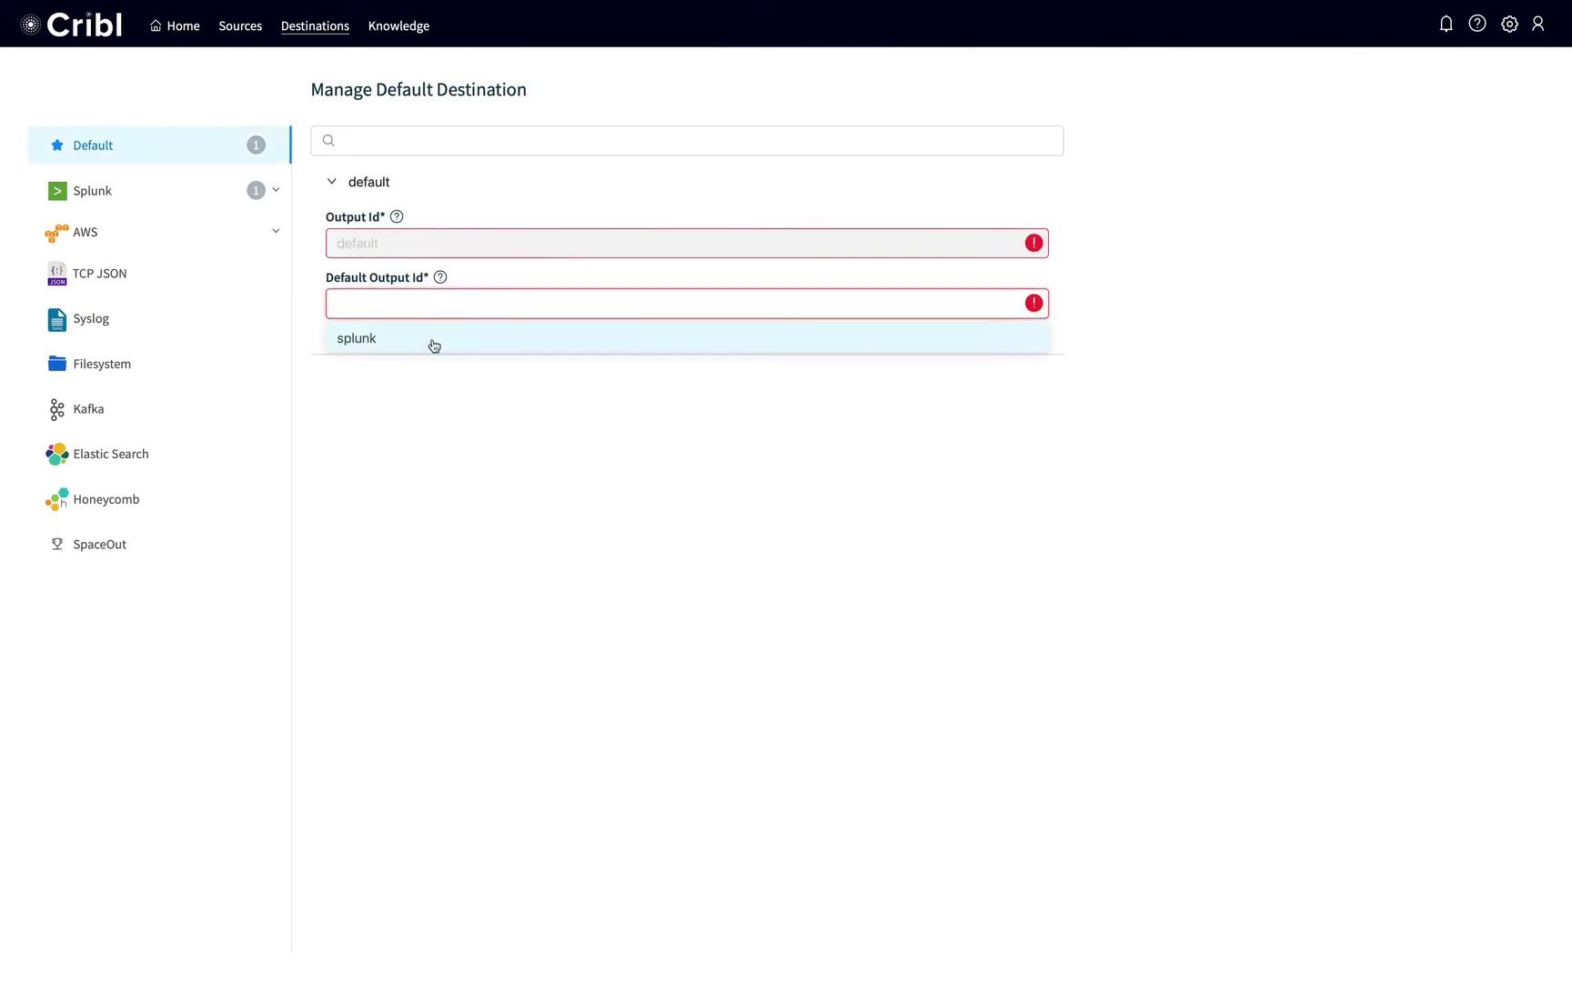
click(438, 342)
click(999, 364)
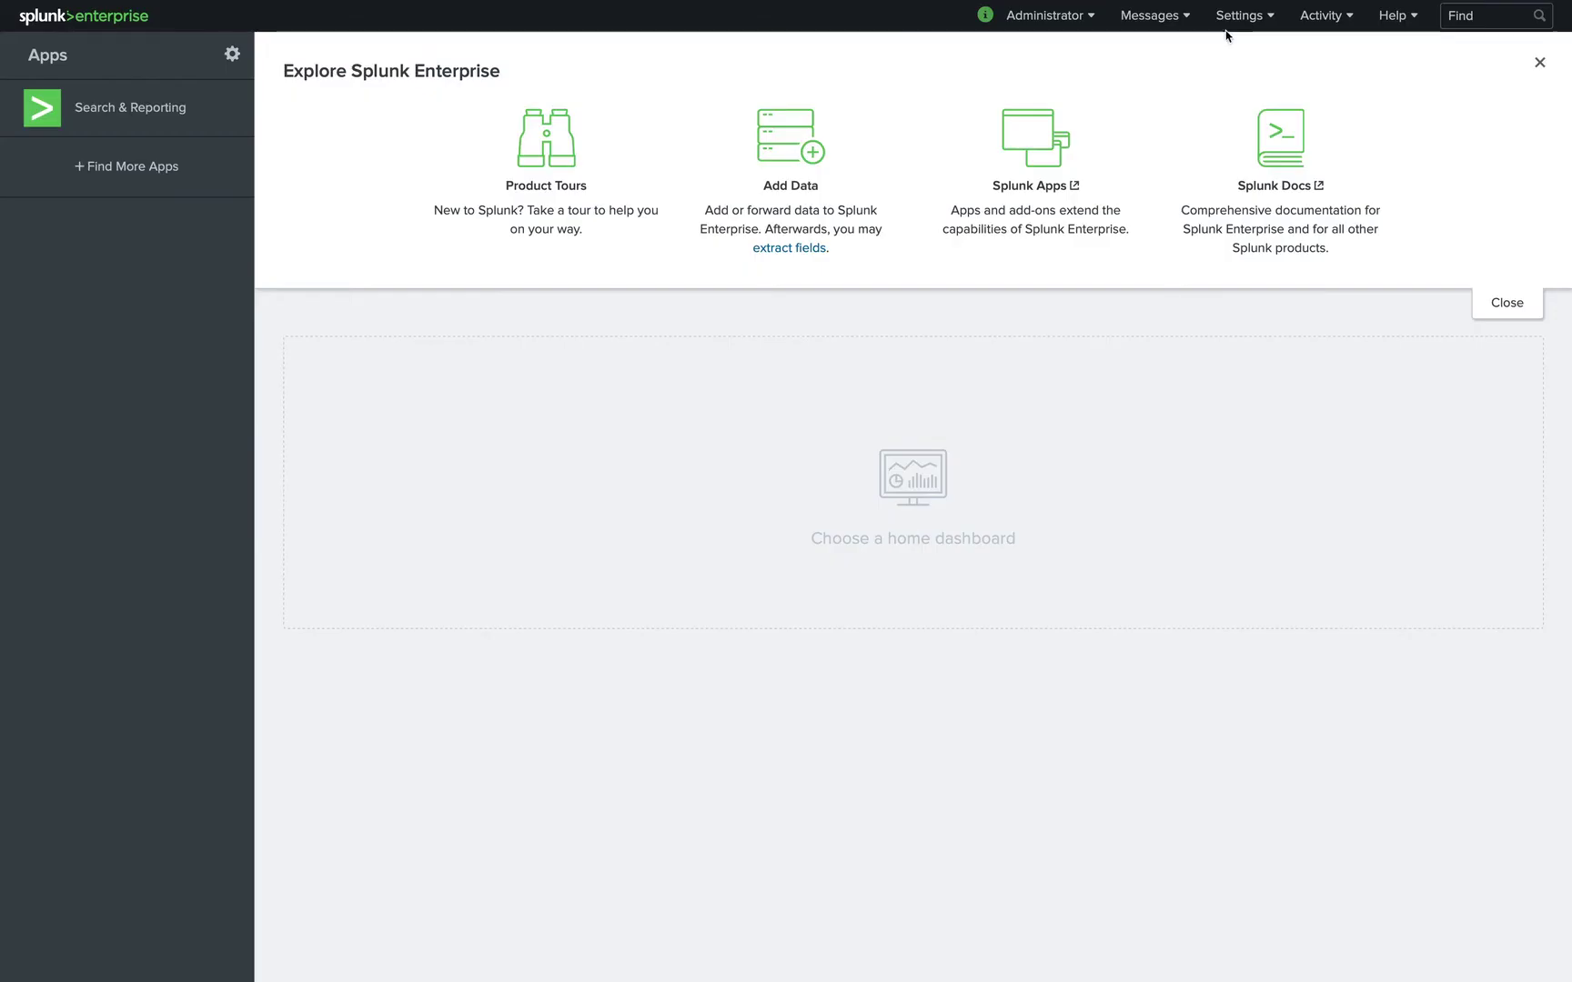
click(1232, 16)
click(1337, 111)
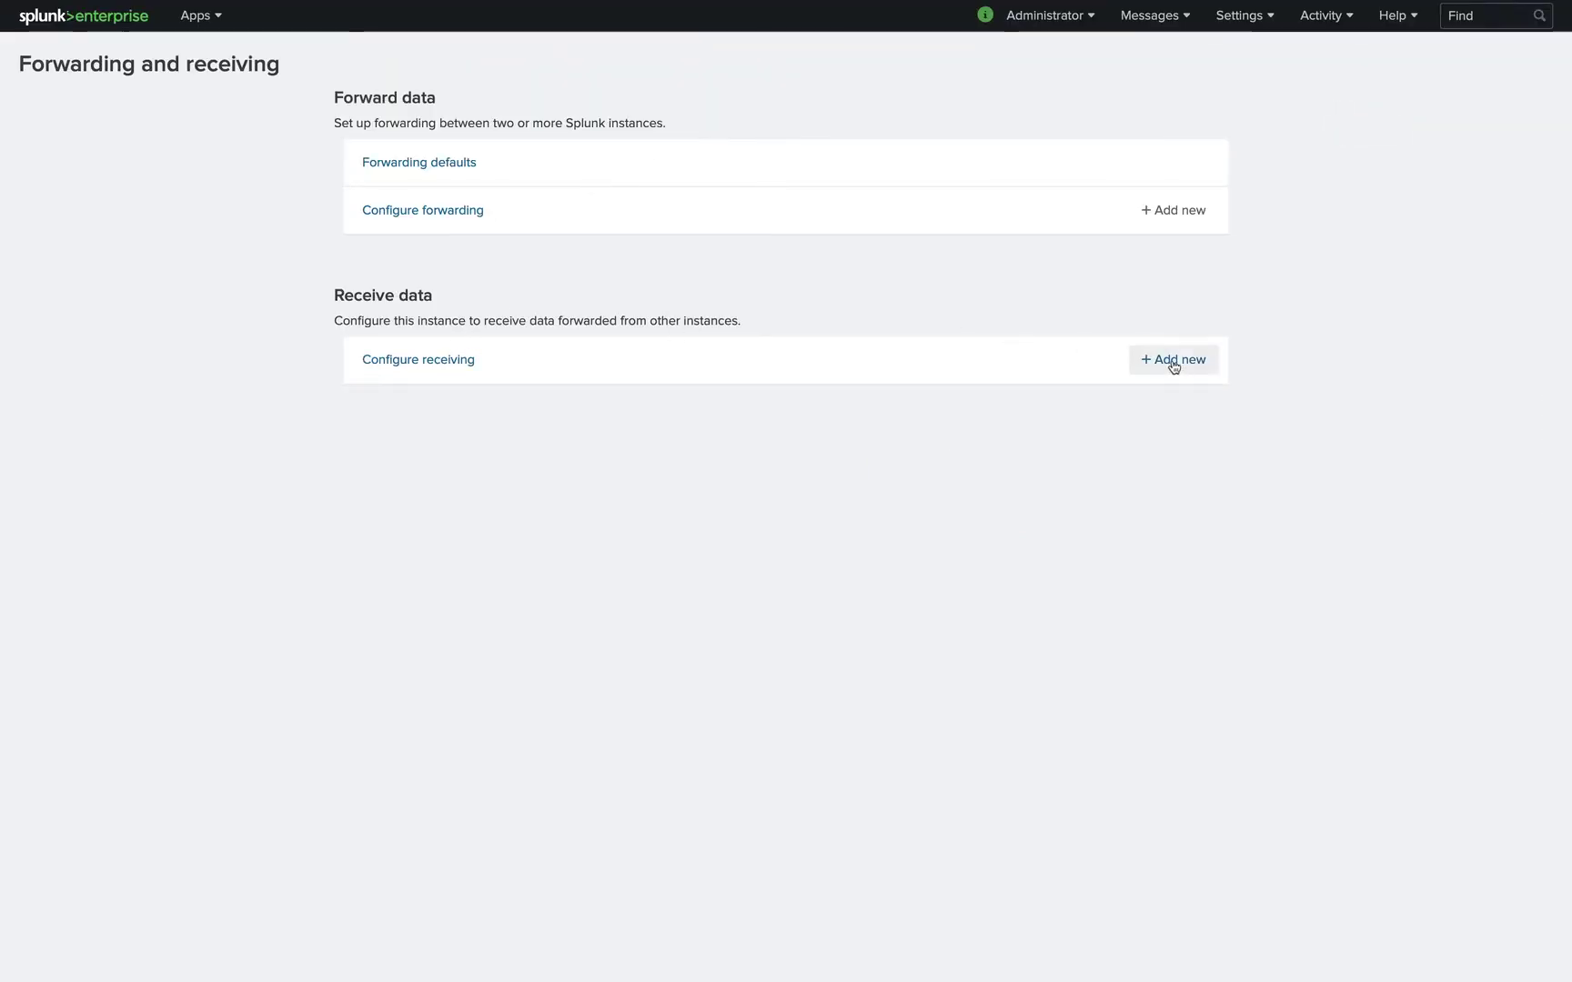
Add a new Splunk receiving port 9997 and save it.
click(1173, 362)
click(823, 251)
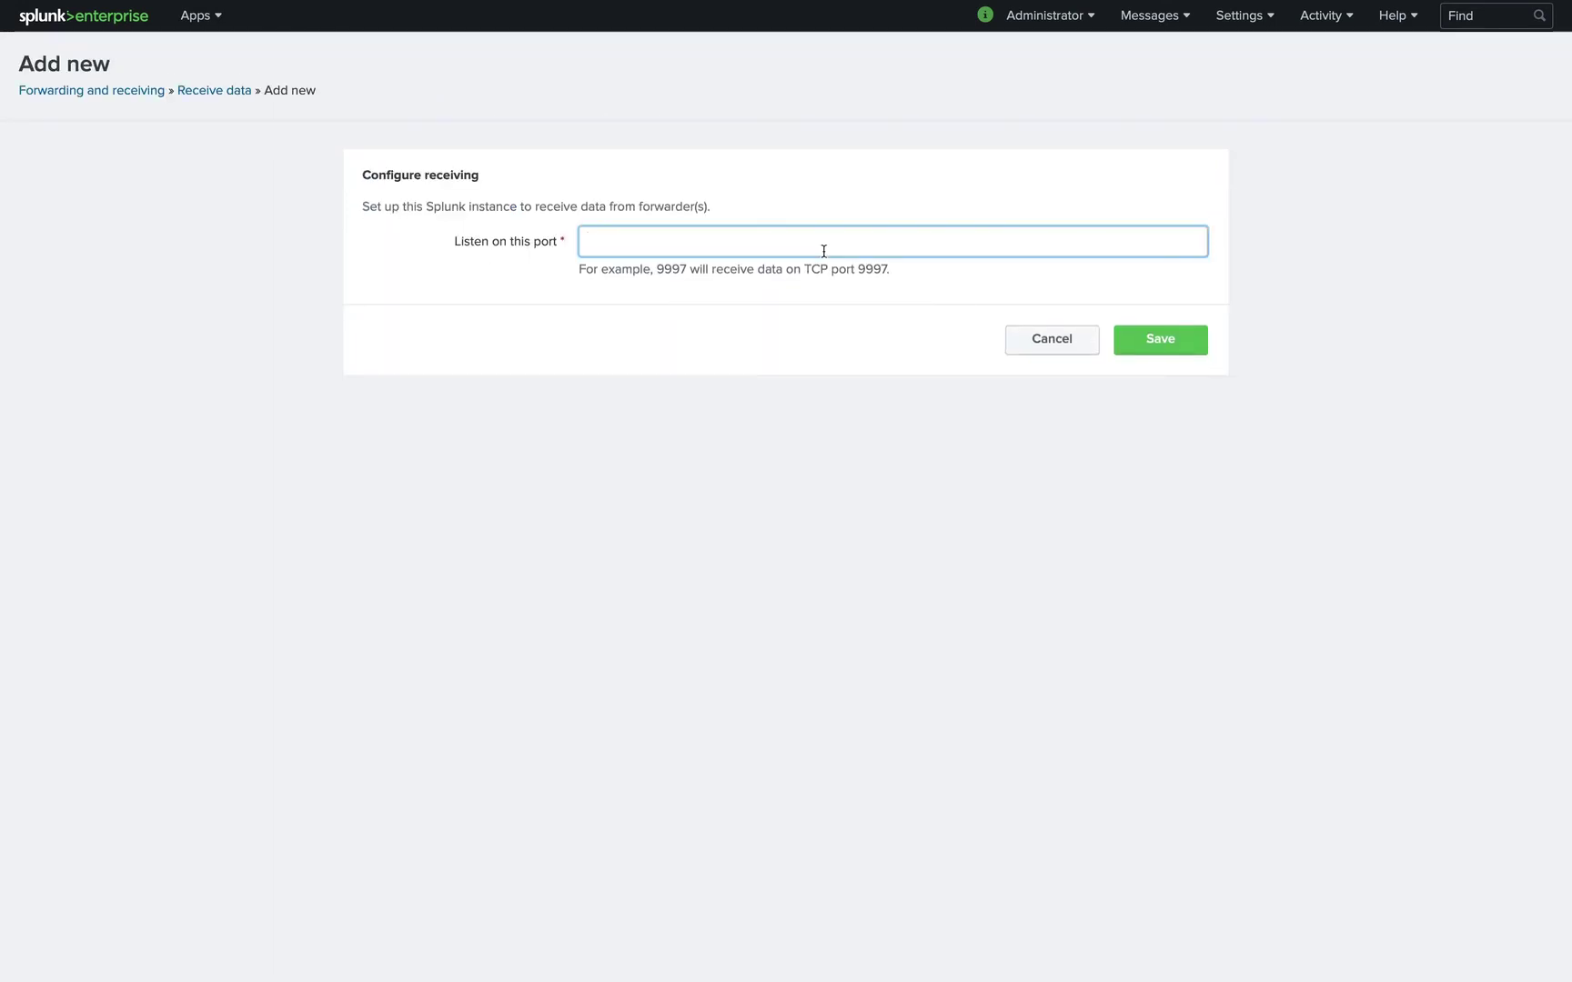
click(1160, 339)
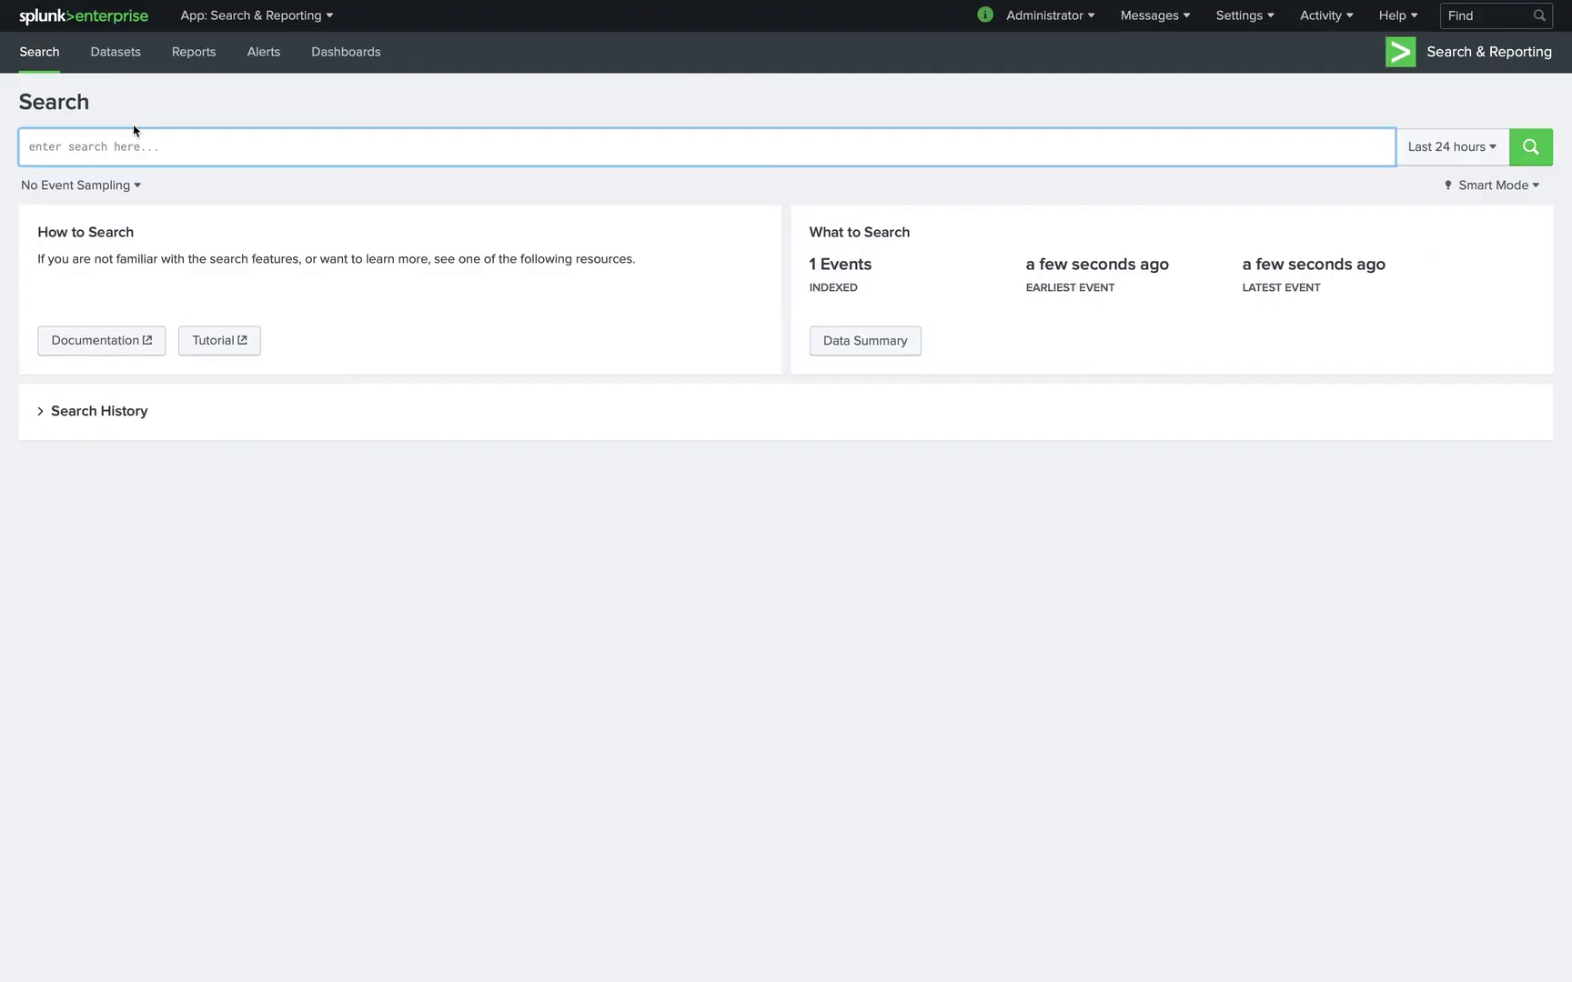
Run an index=main search in Splunk Search & Reporting.
text(index=)
text(main)
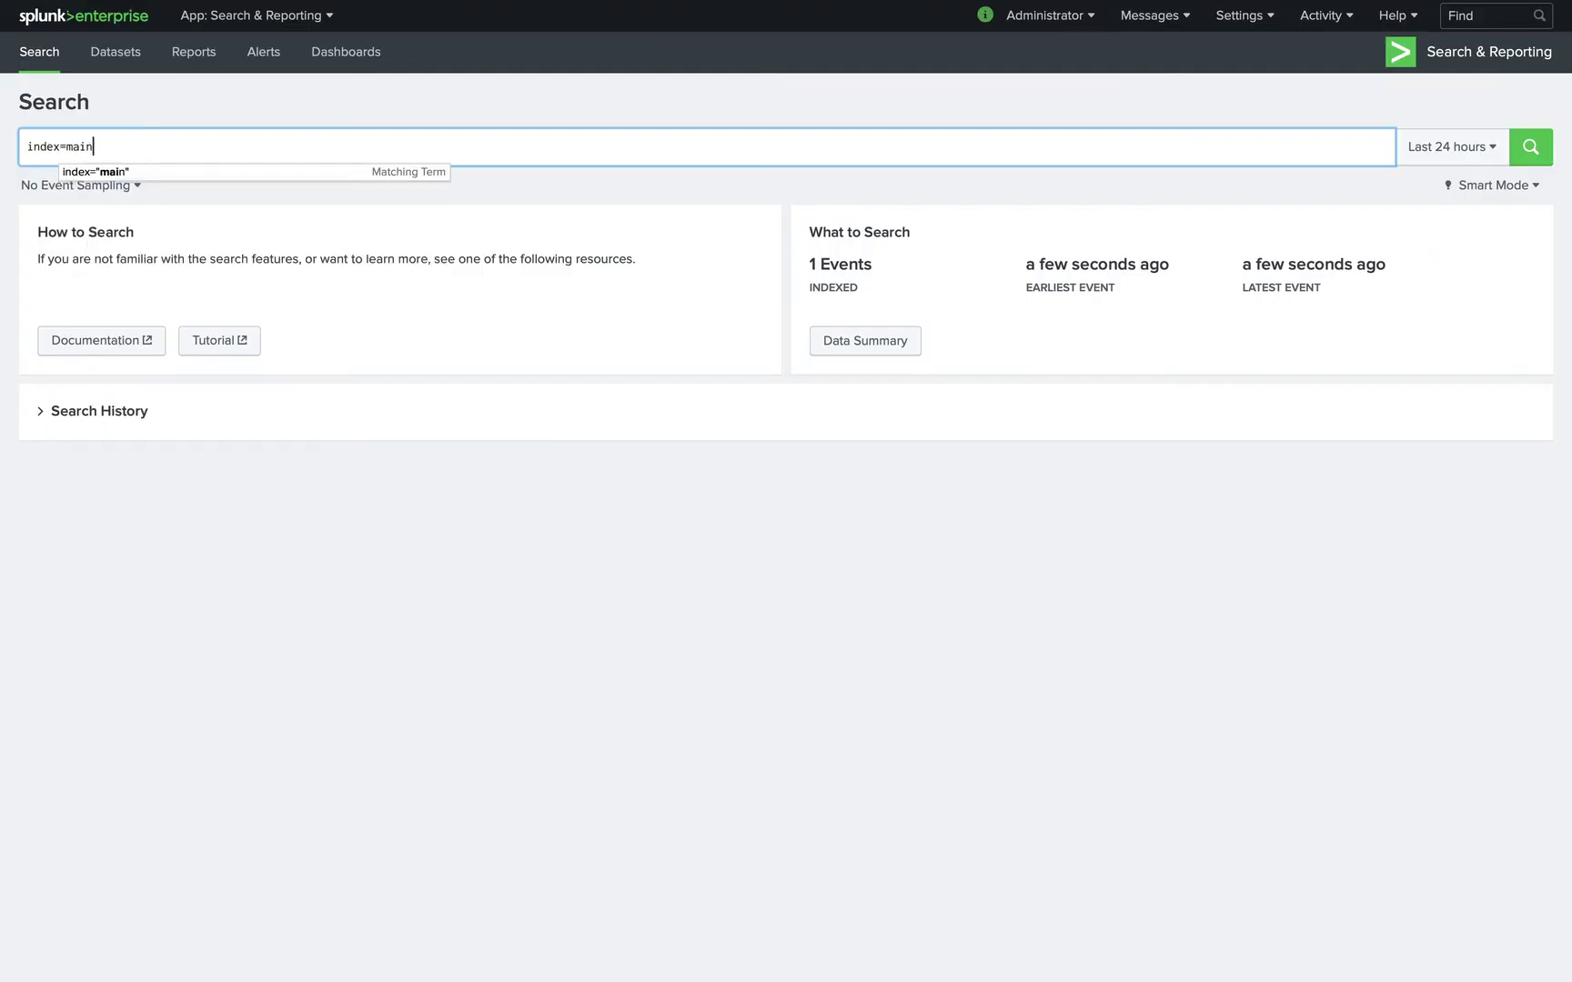
key(Return)
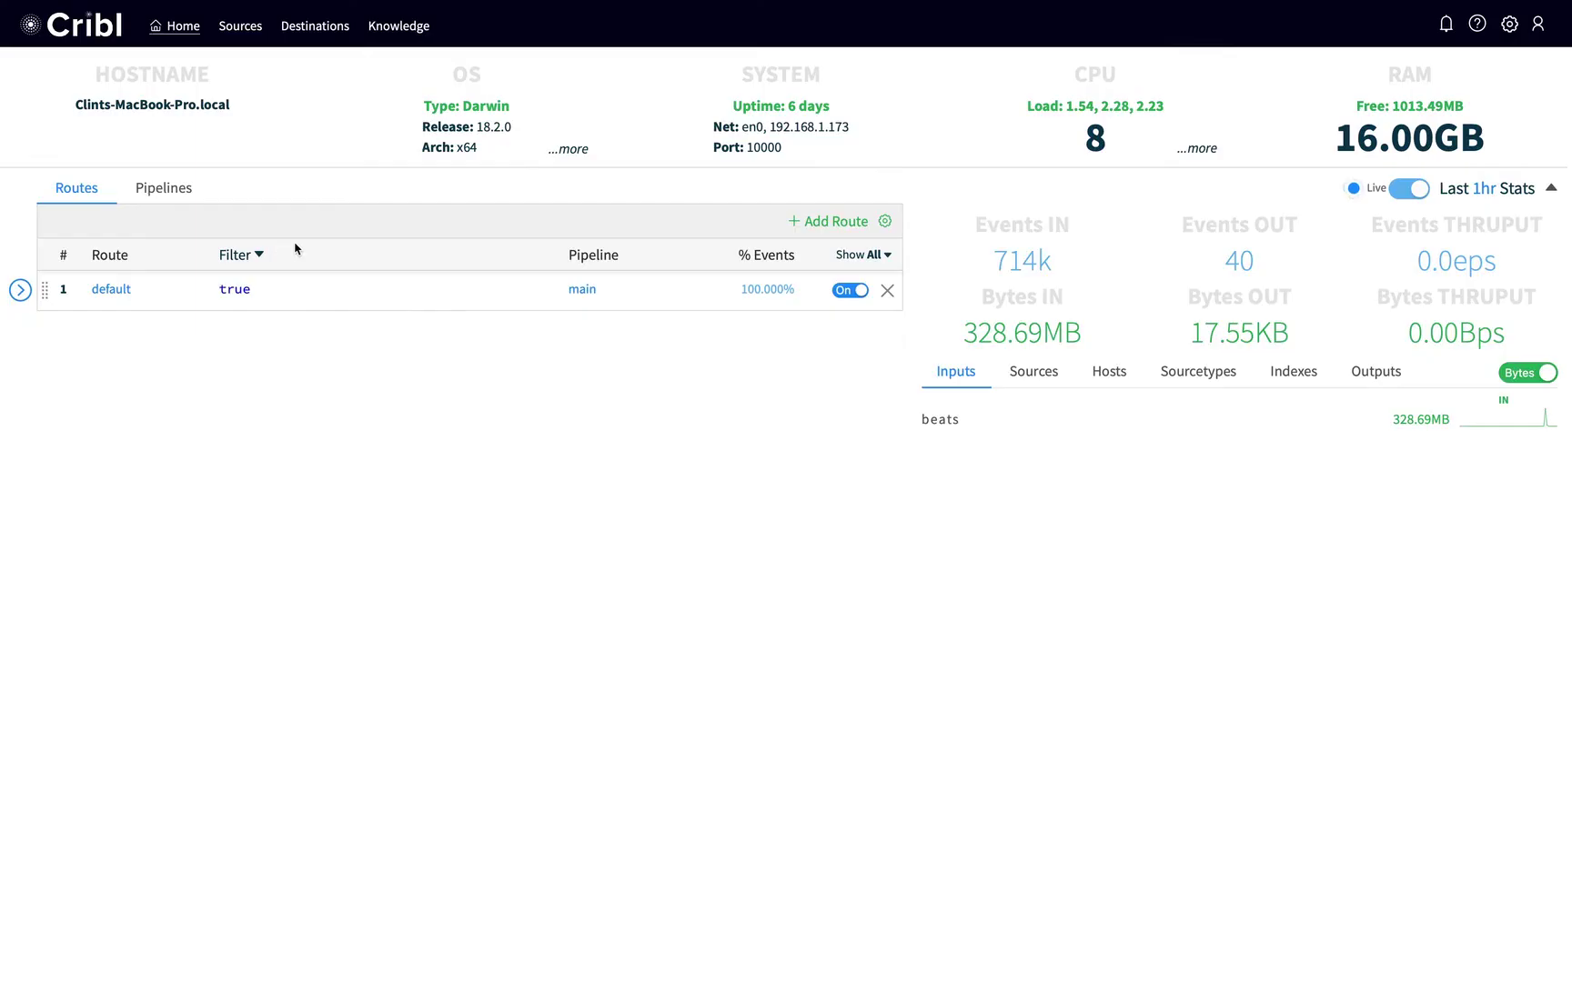
In the main pipeline's Eval, add field __parsed with value JSON.parse(_raw).
click(599, 298)
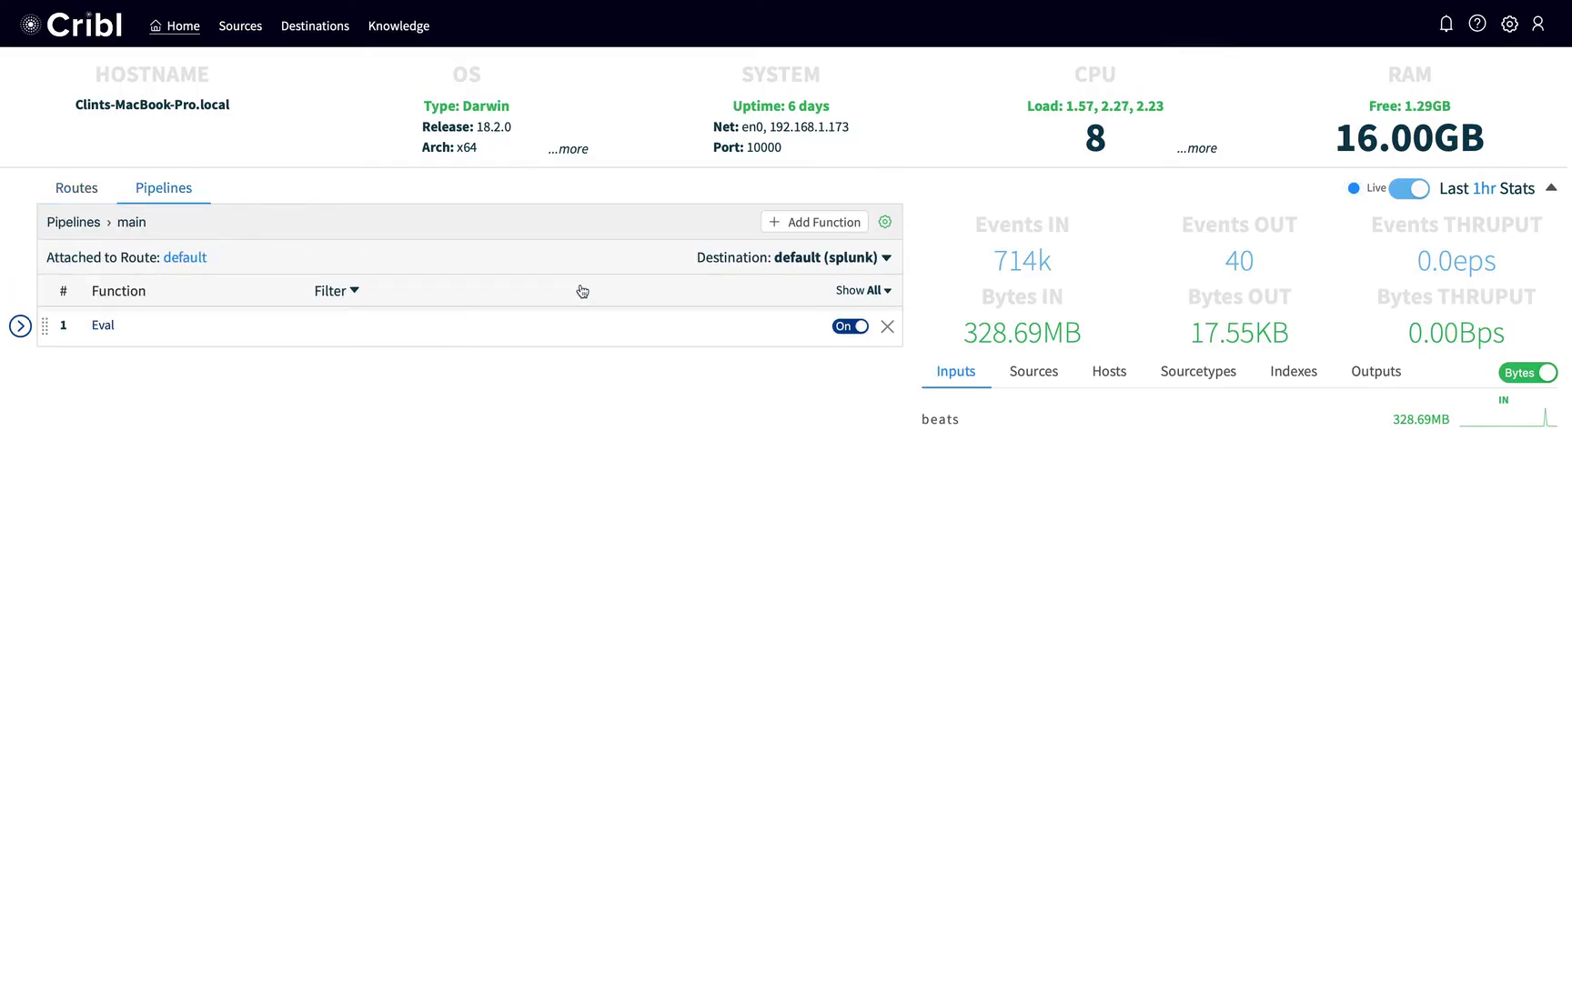
click(20, 326)
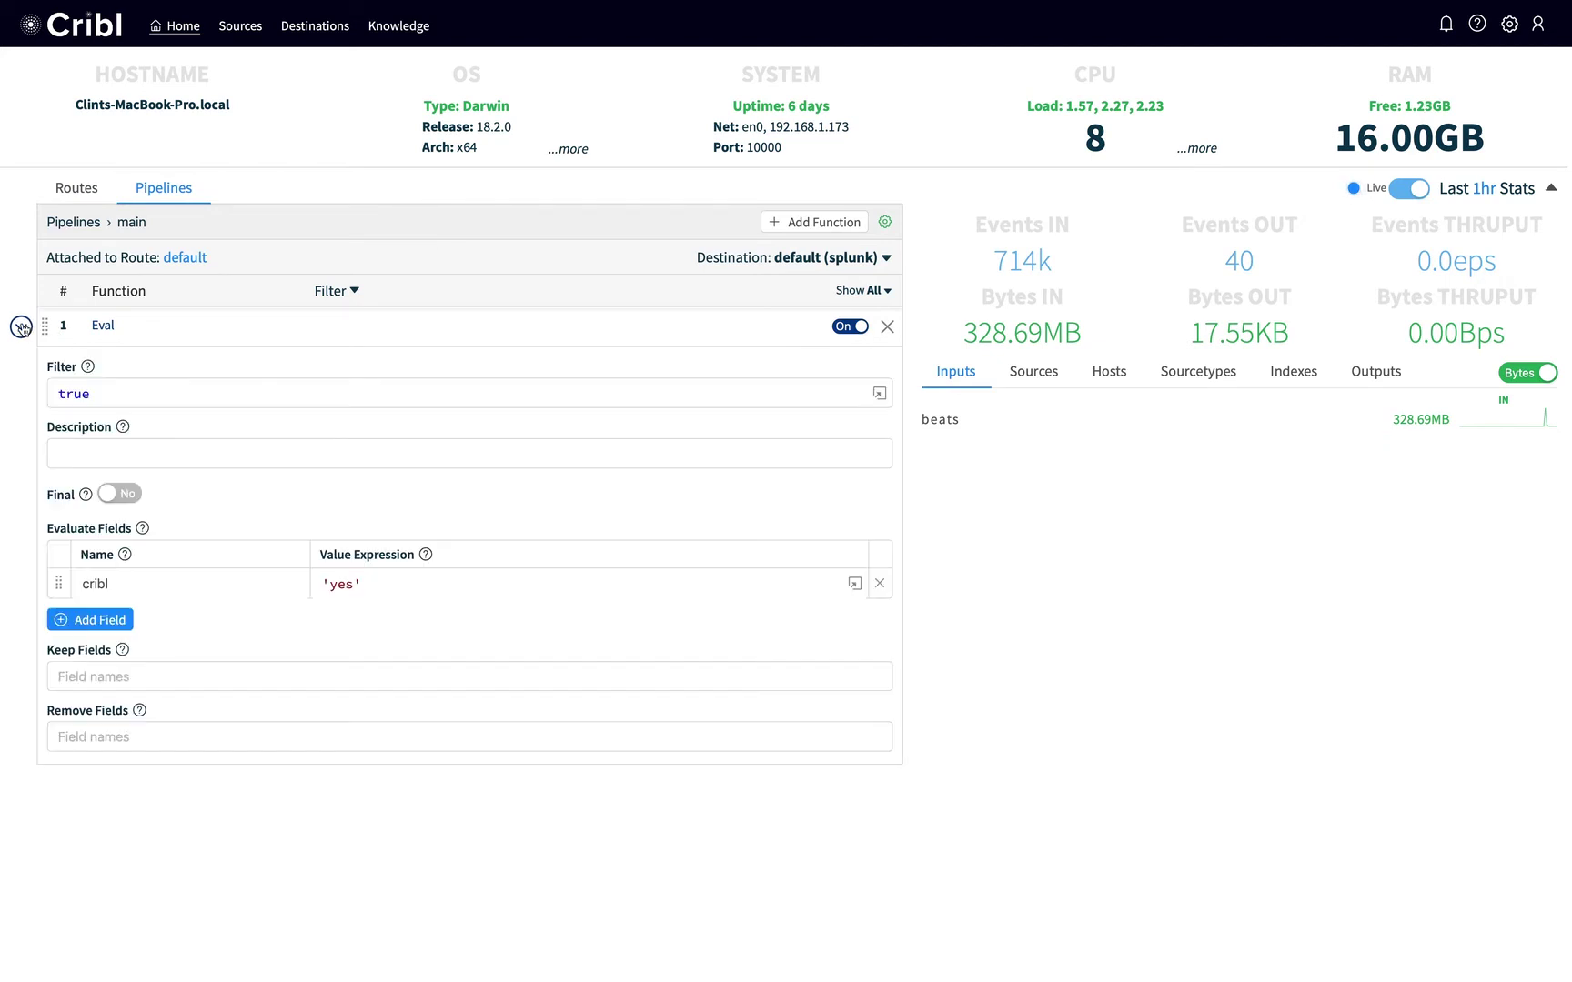
click(99, 619)
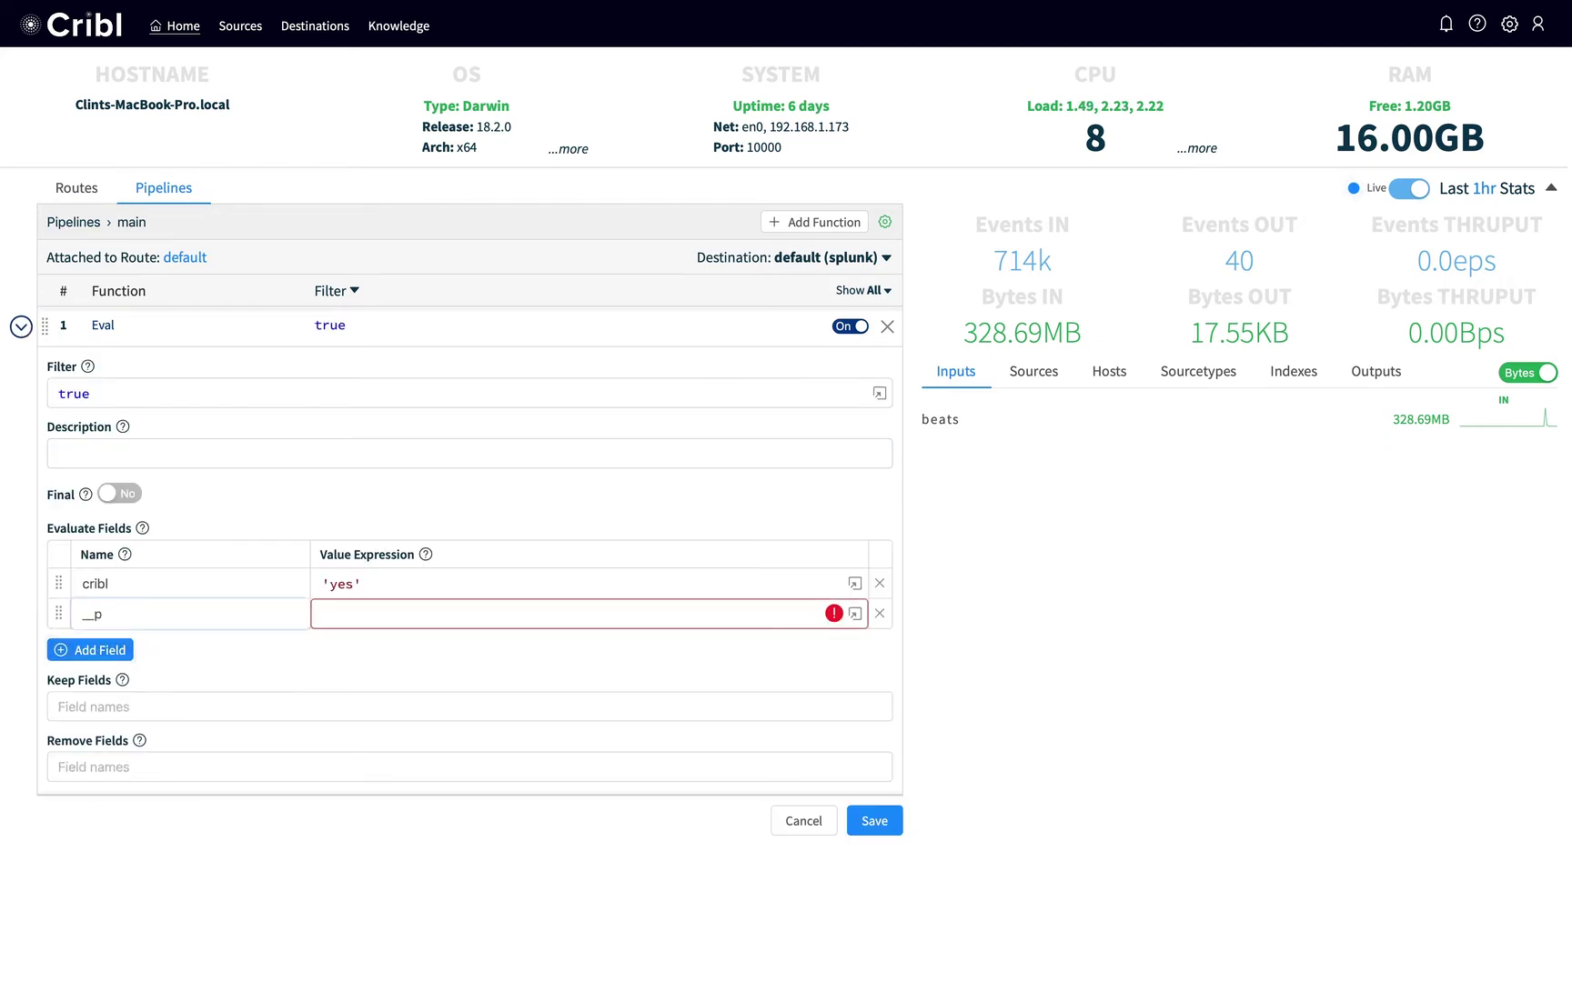
text(__p)
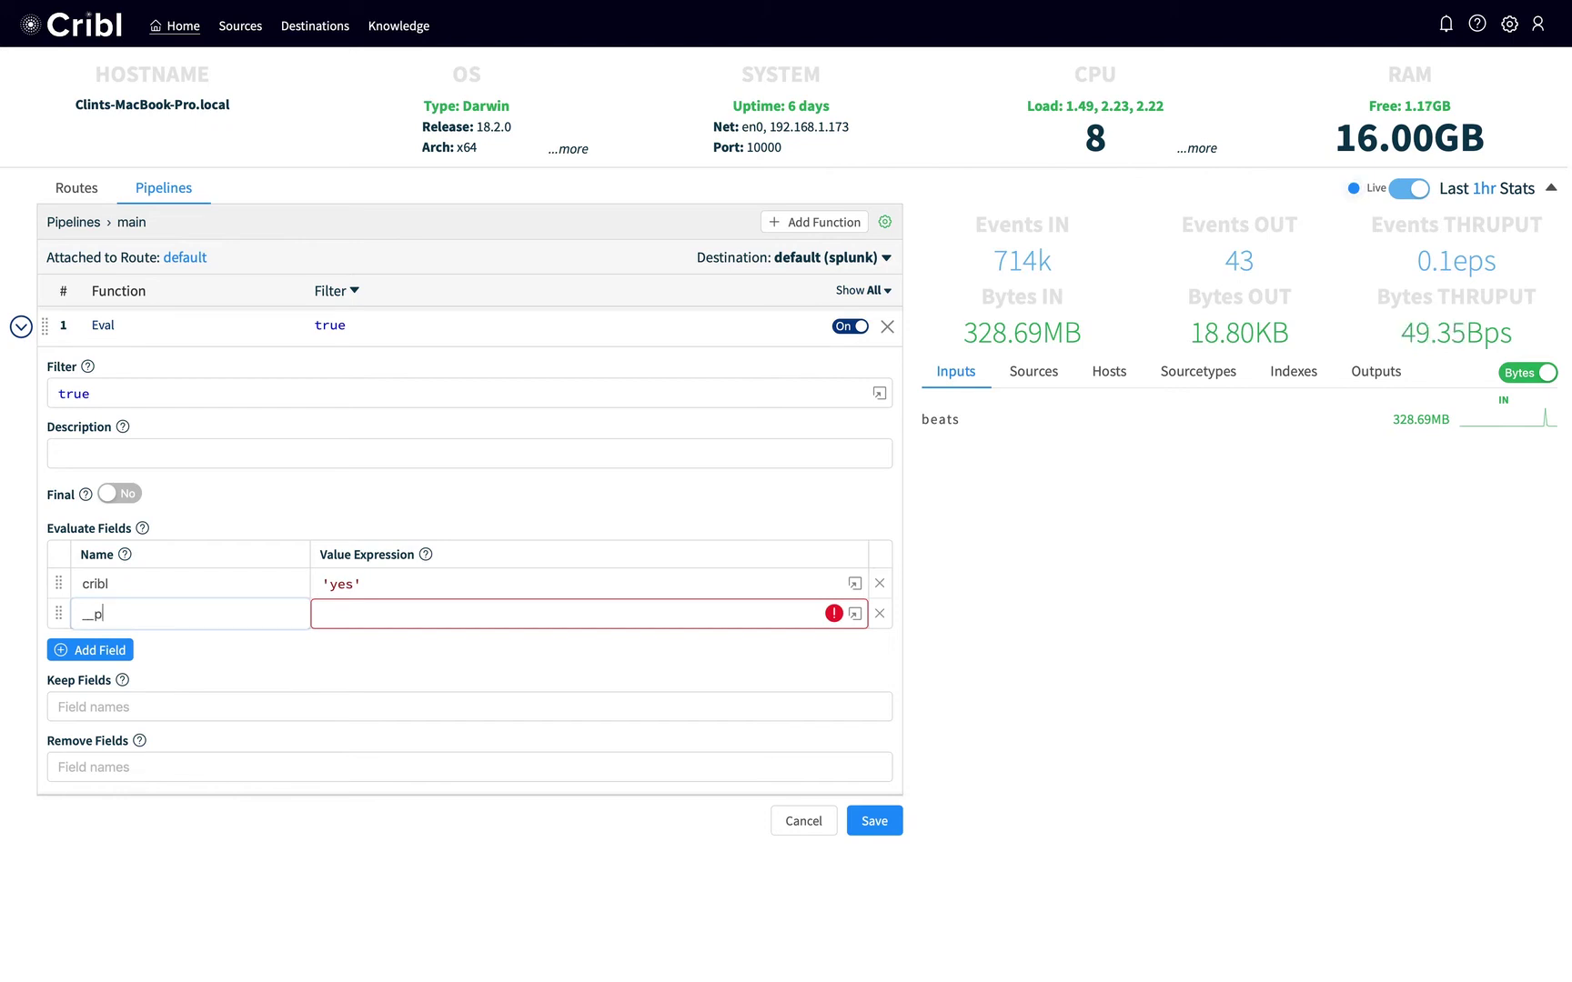
text(arsed)
click(232, 697)
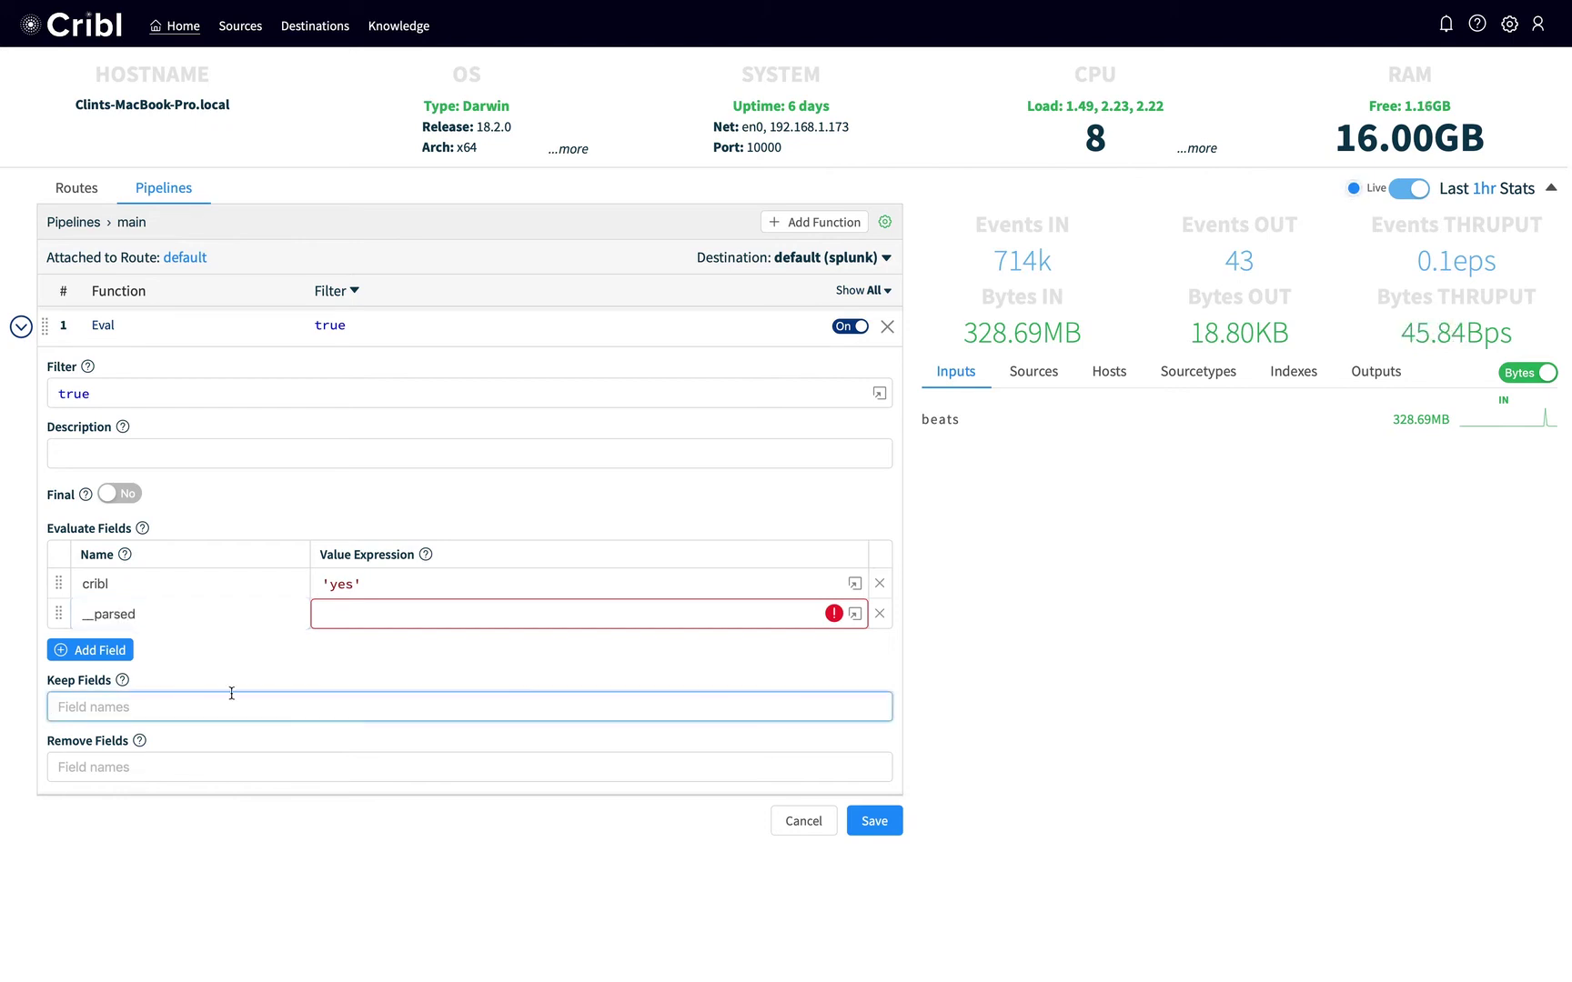
click(384, 612)
text(JSON)
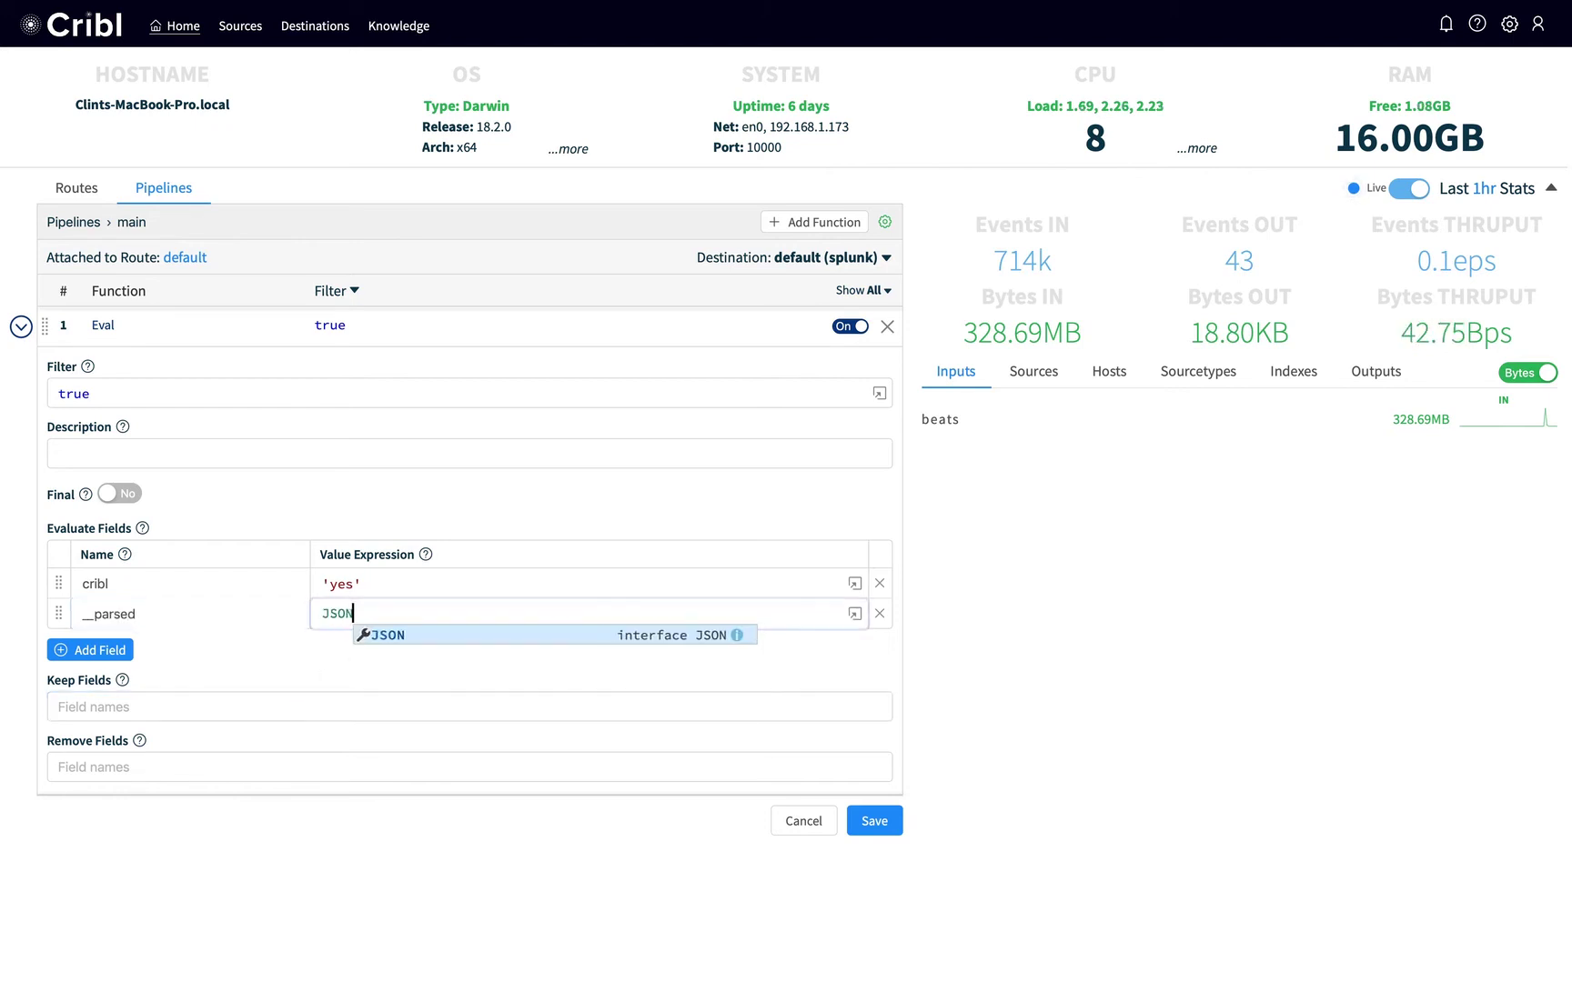
text(.parse(_raw))
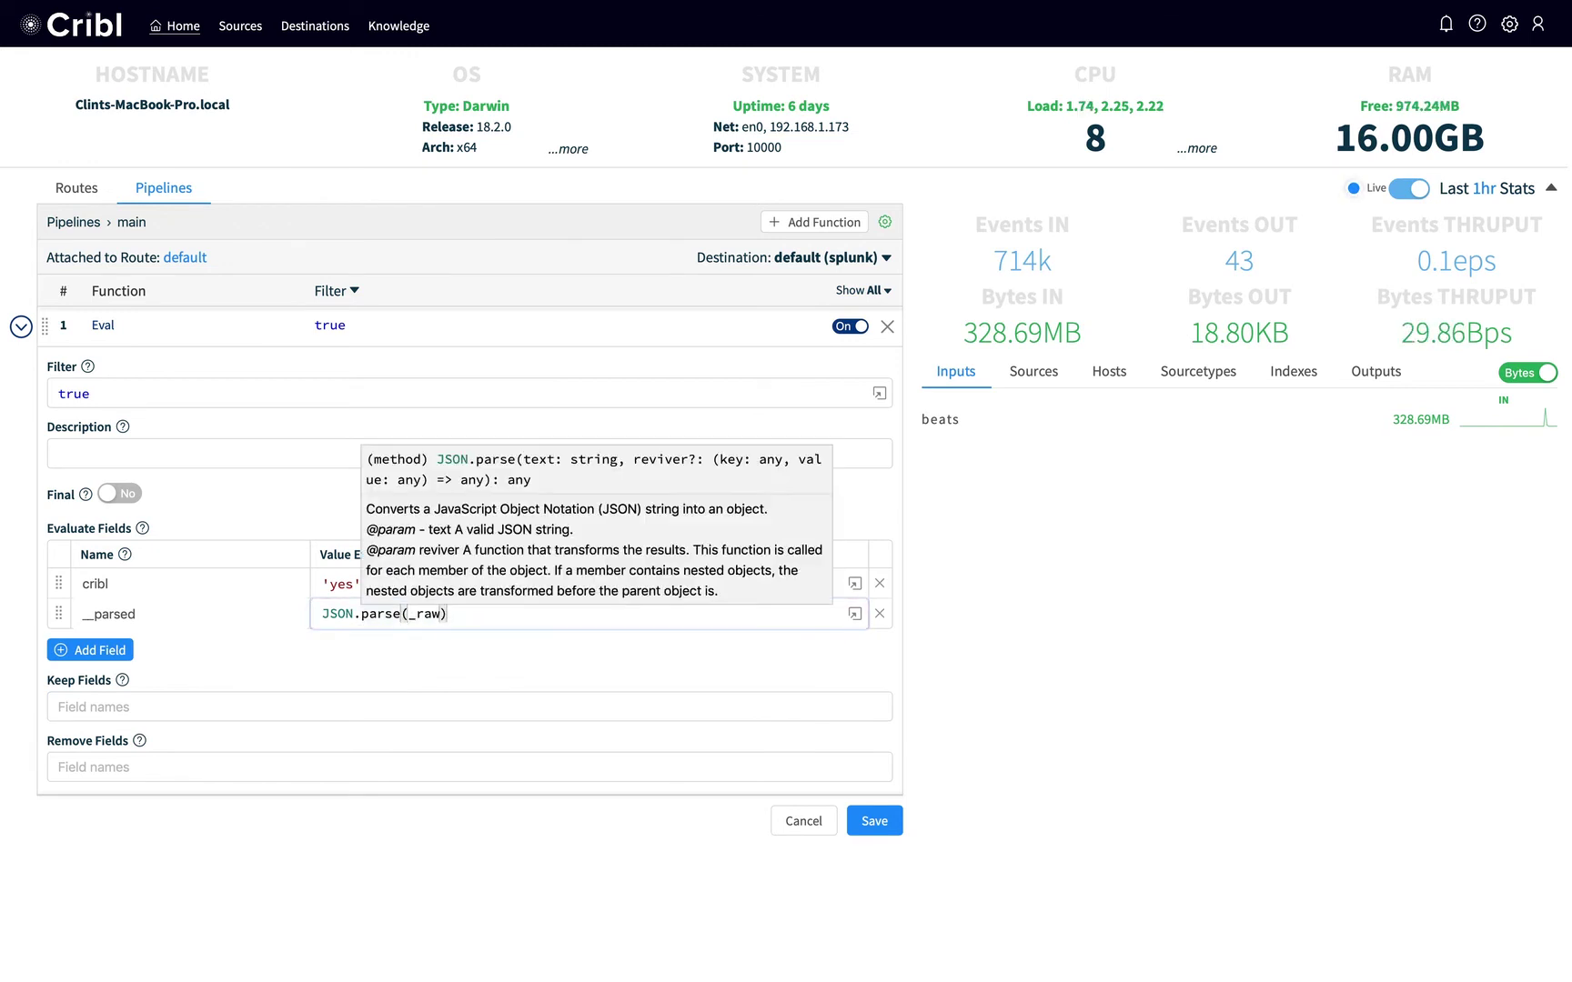
Add Eval fields host=__parsed.host.name and _raw=__parsed.message, then save the pipeline.
click(122, 649)
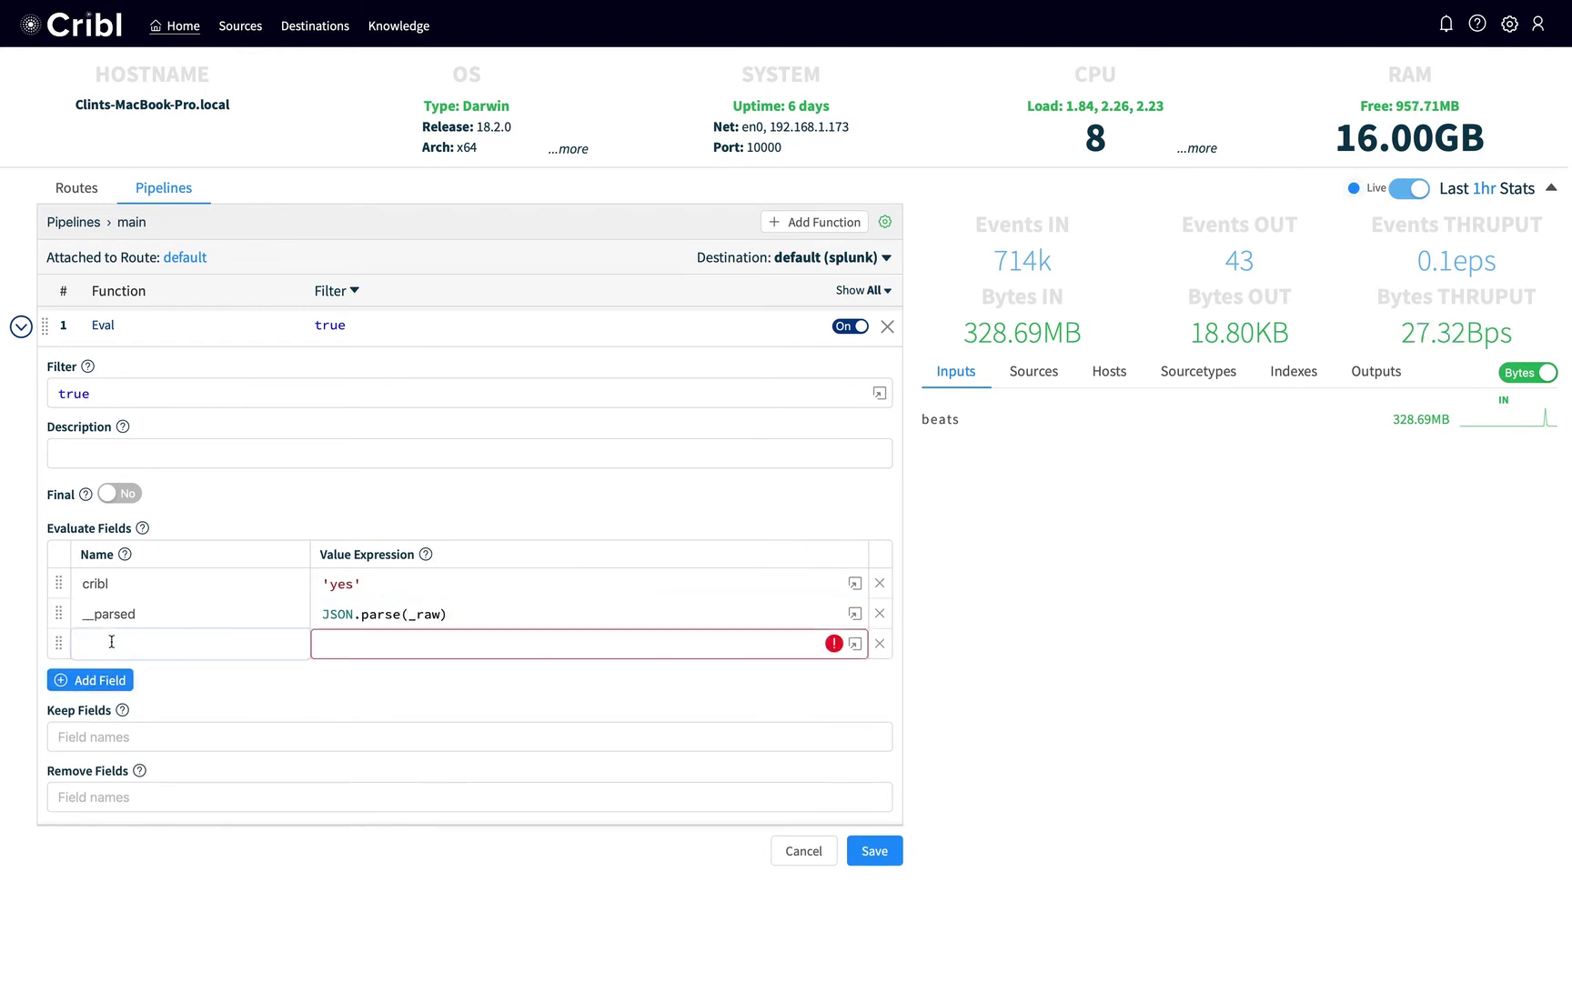
text(host)
key(Tab)
click(348, 651)
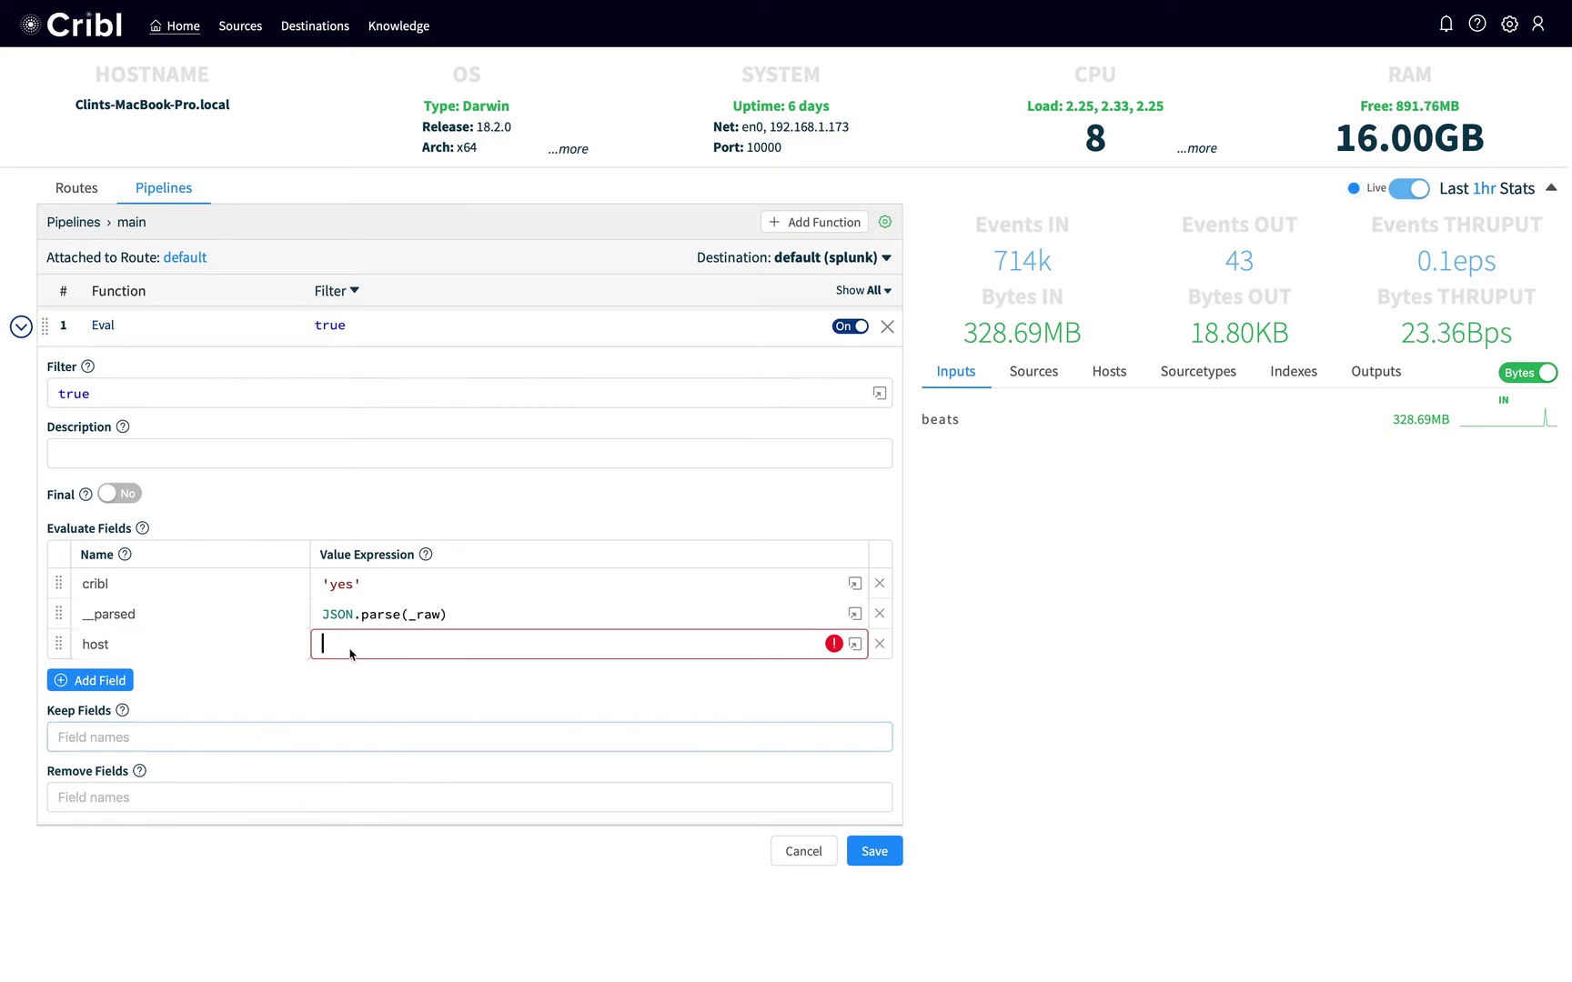
text(__parsed.hos)
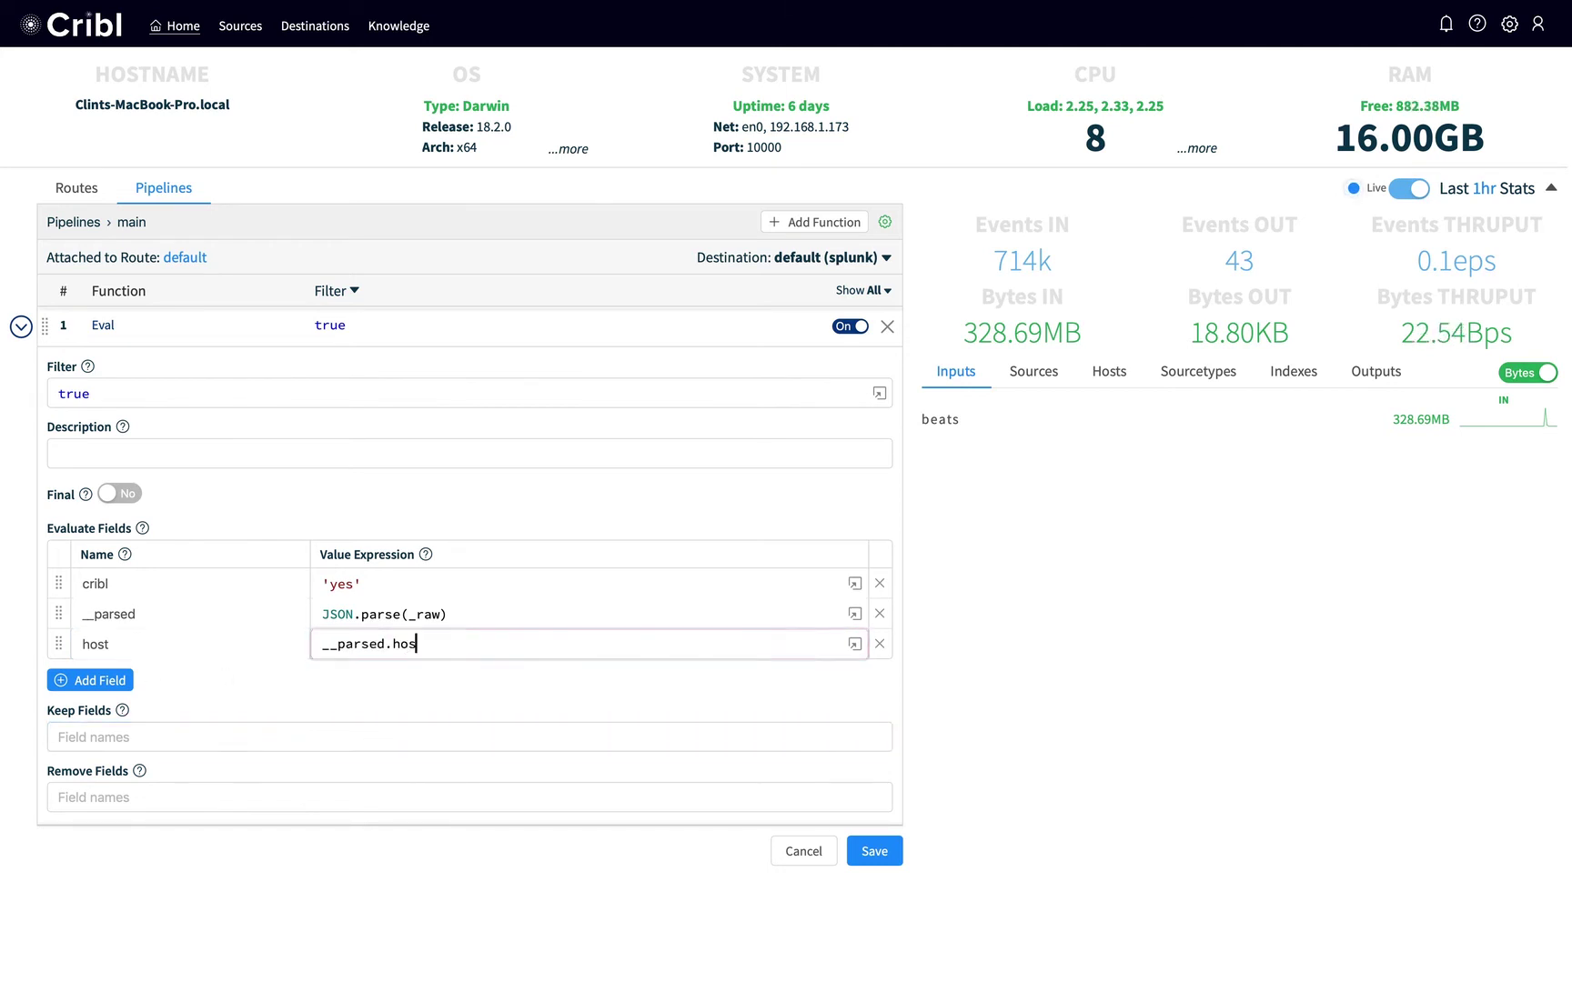
text(t.name)
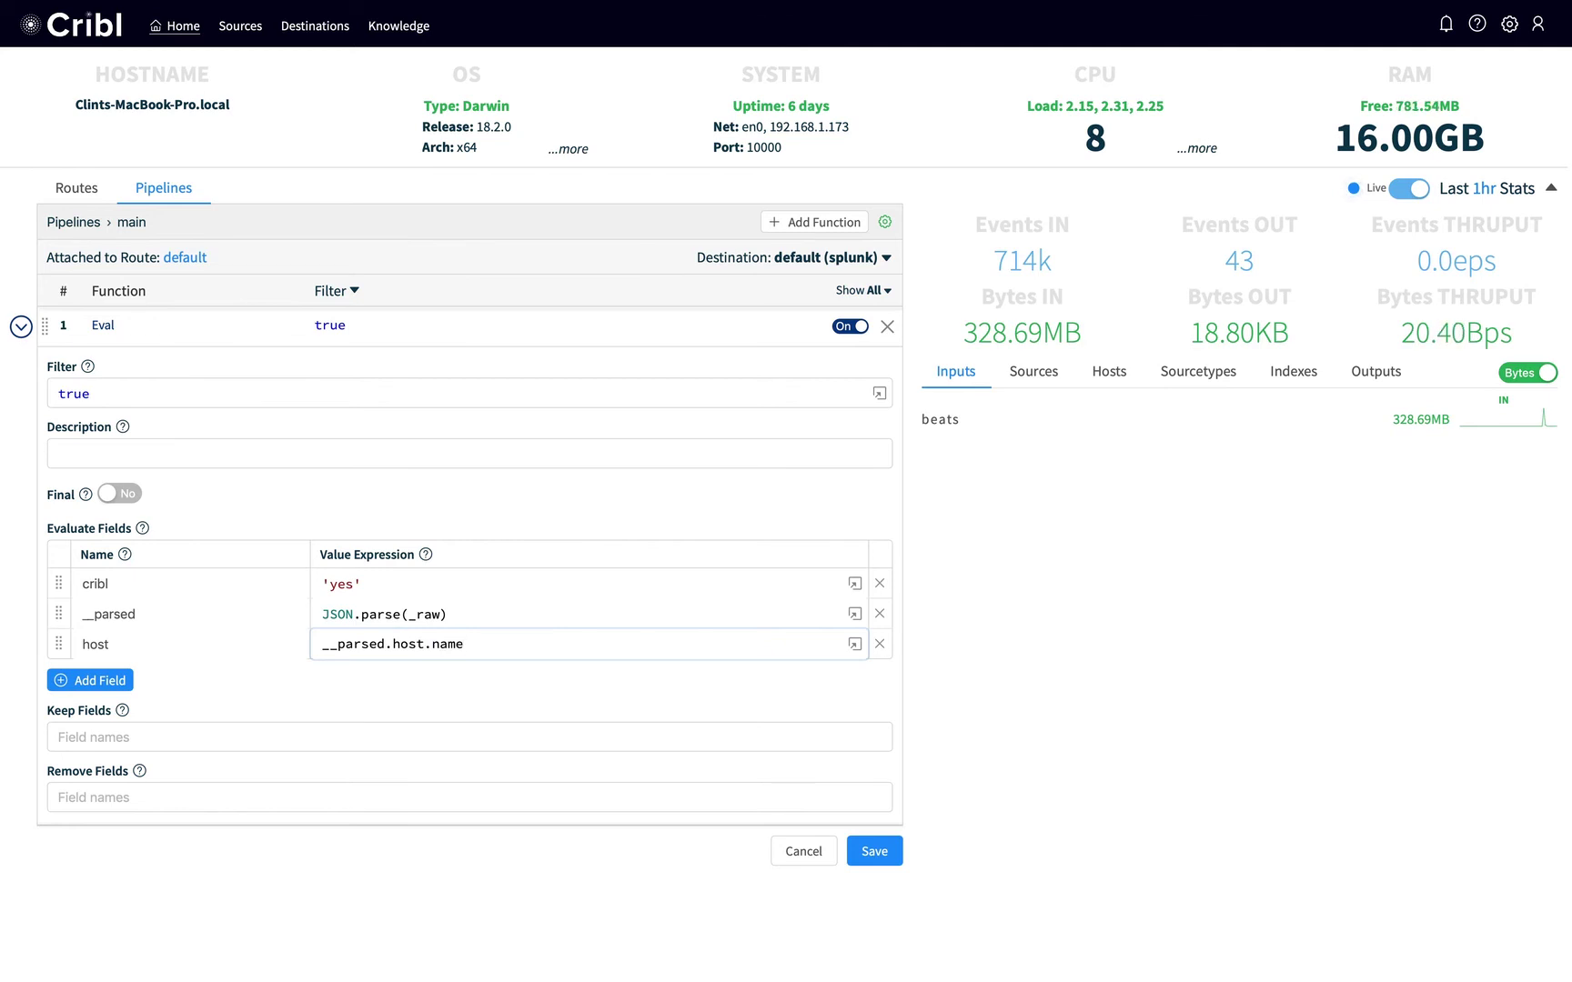
click(80, 682)
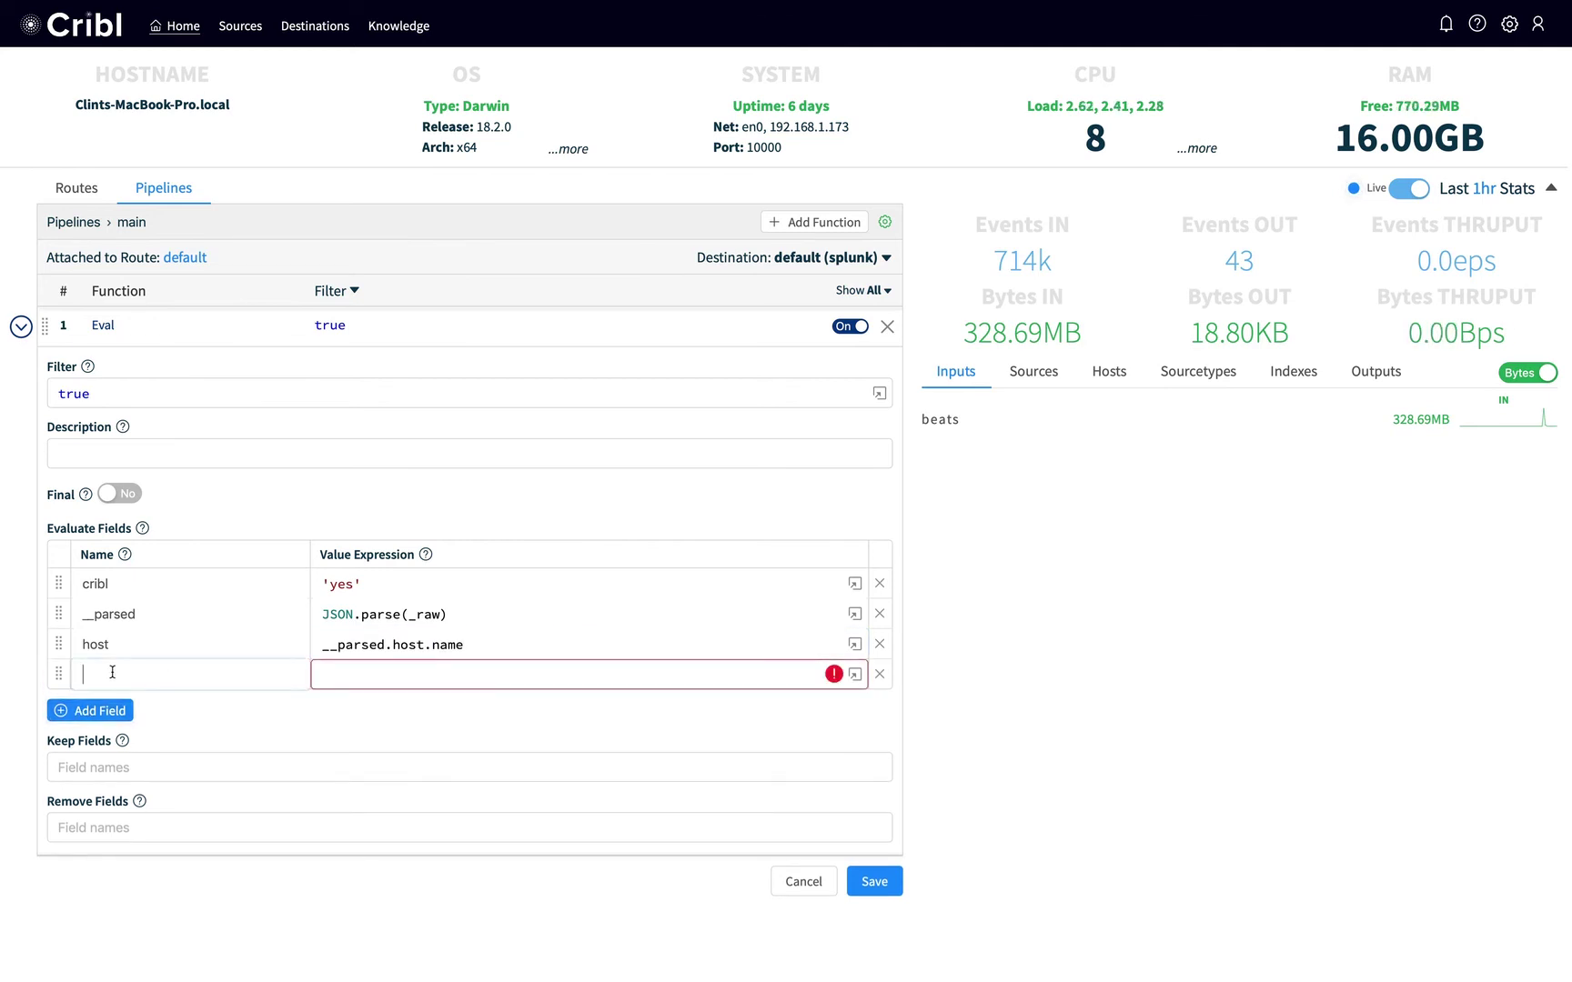
text(_raw)
click(367, 676)
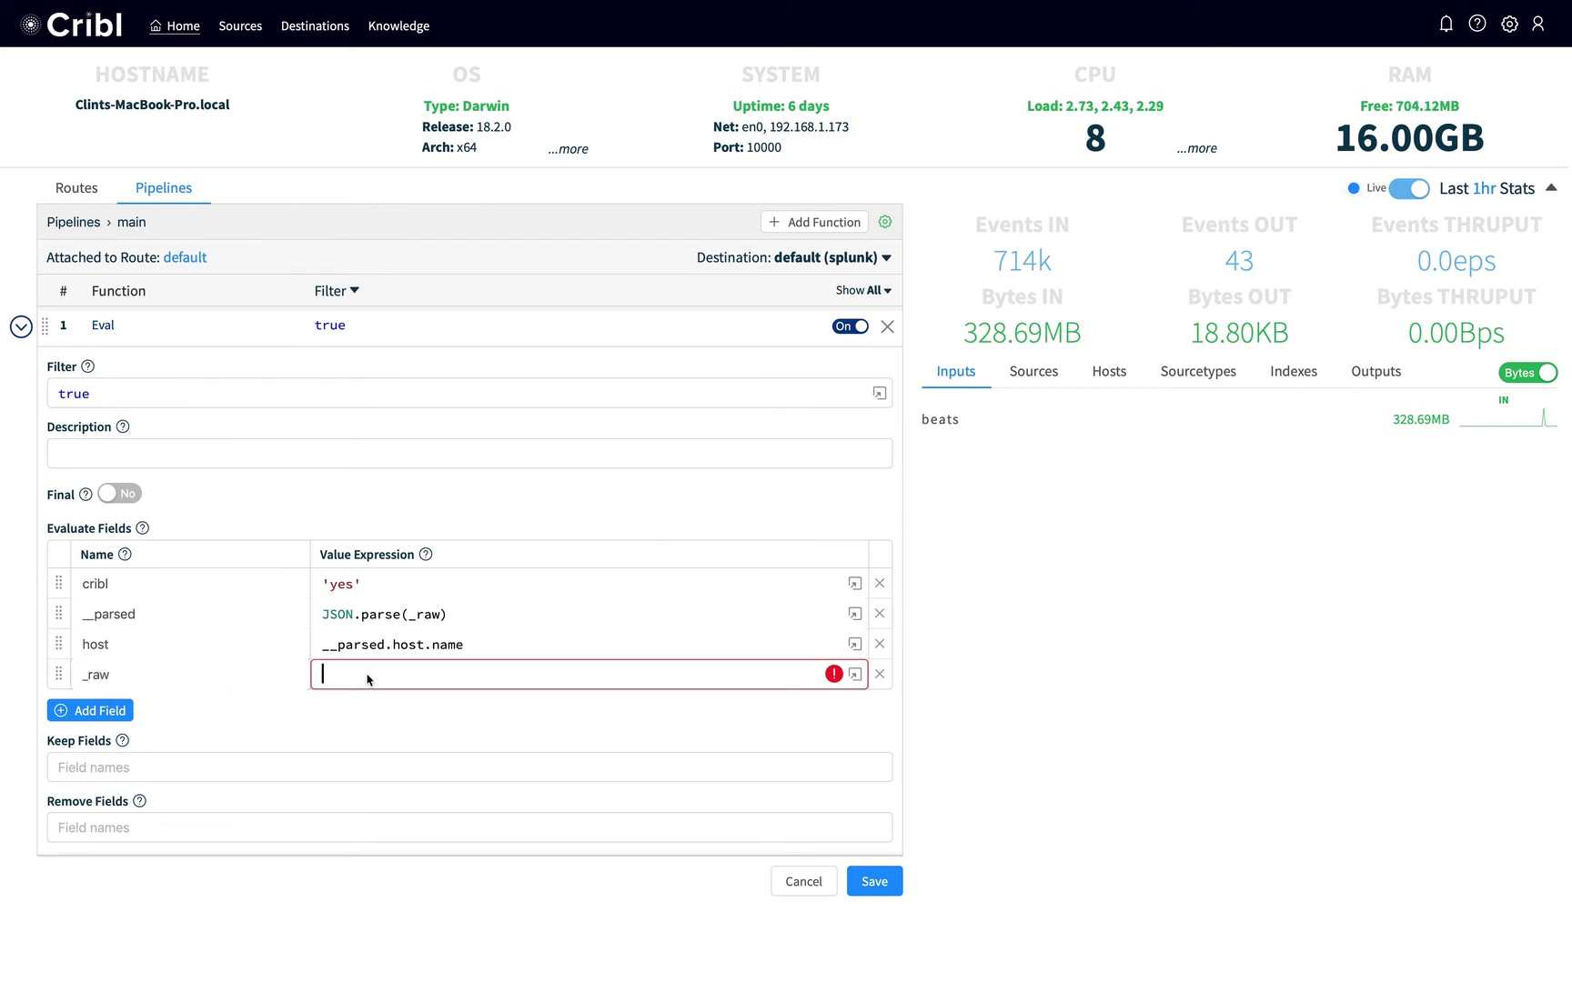
text(__parsed.message)
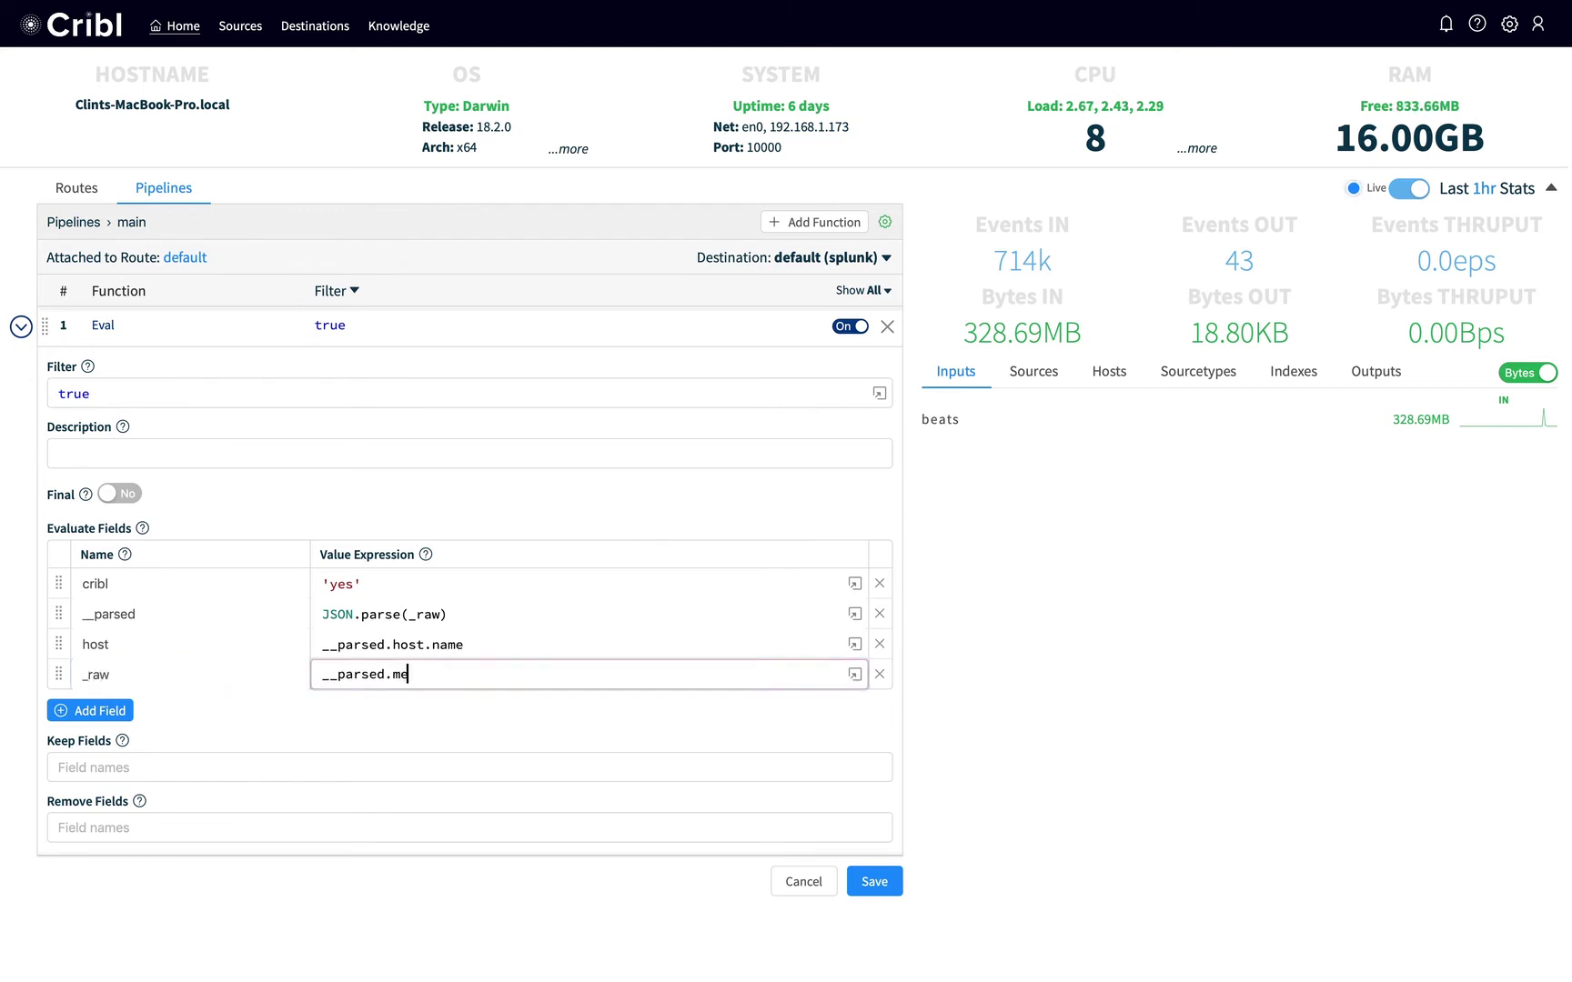
click(874, 884)
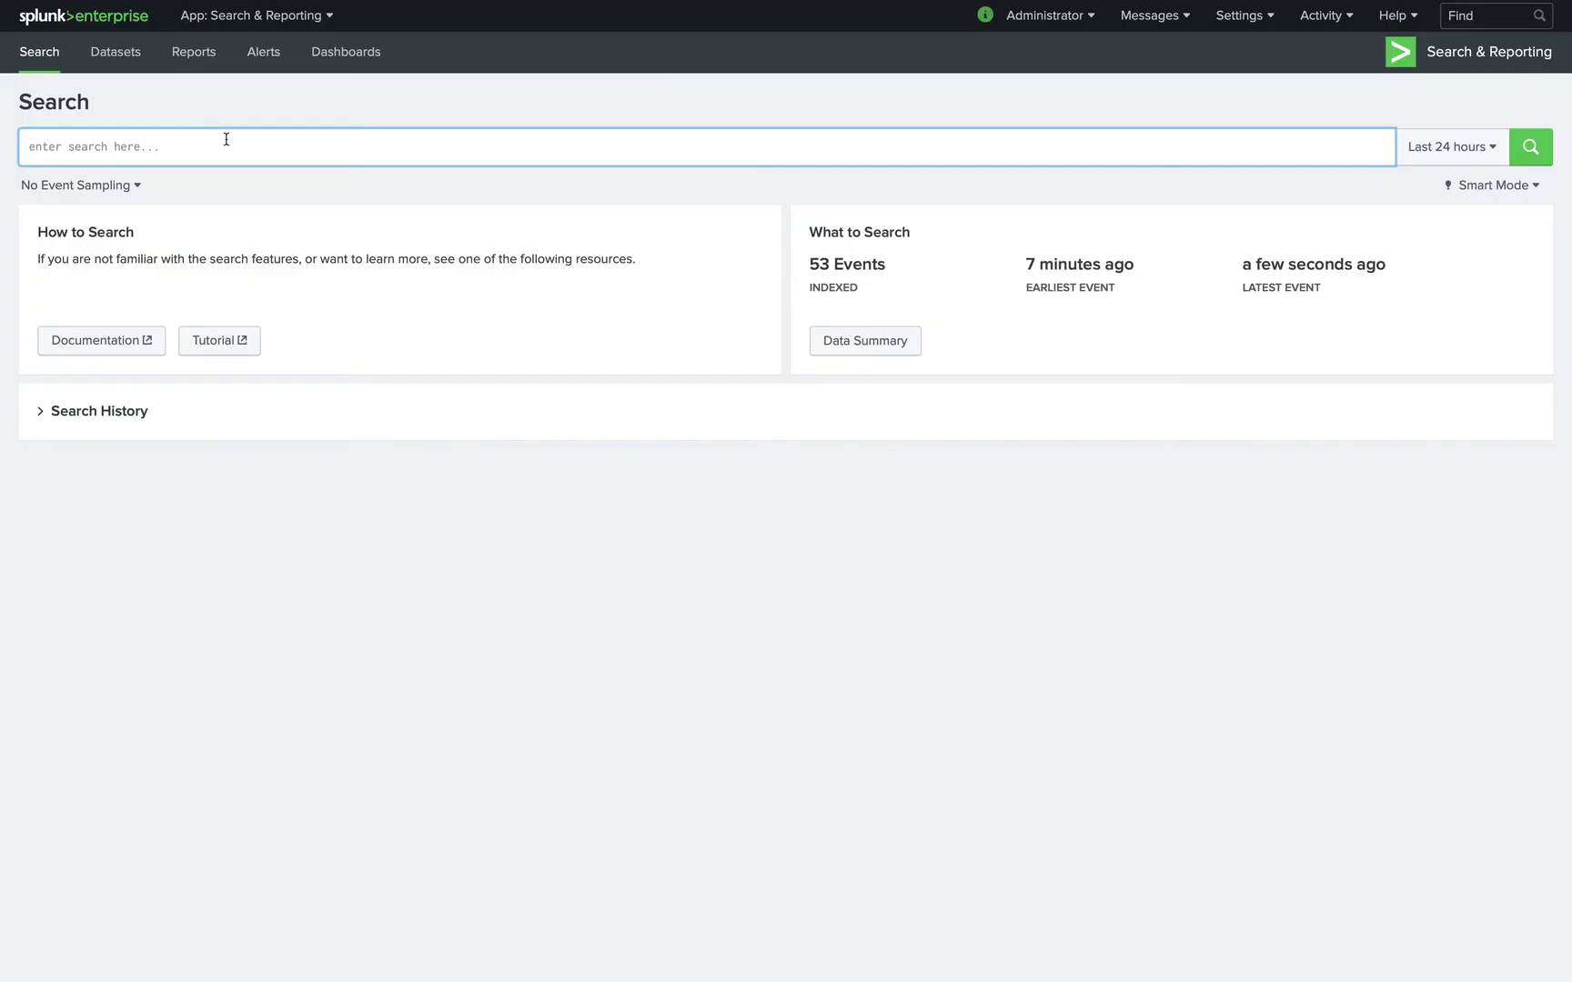
Search index=main, expand the first event's fields, then expand Cribl's default route.
text(index=main)
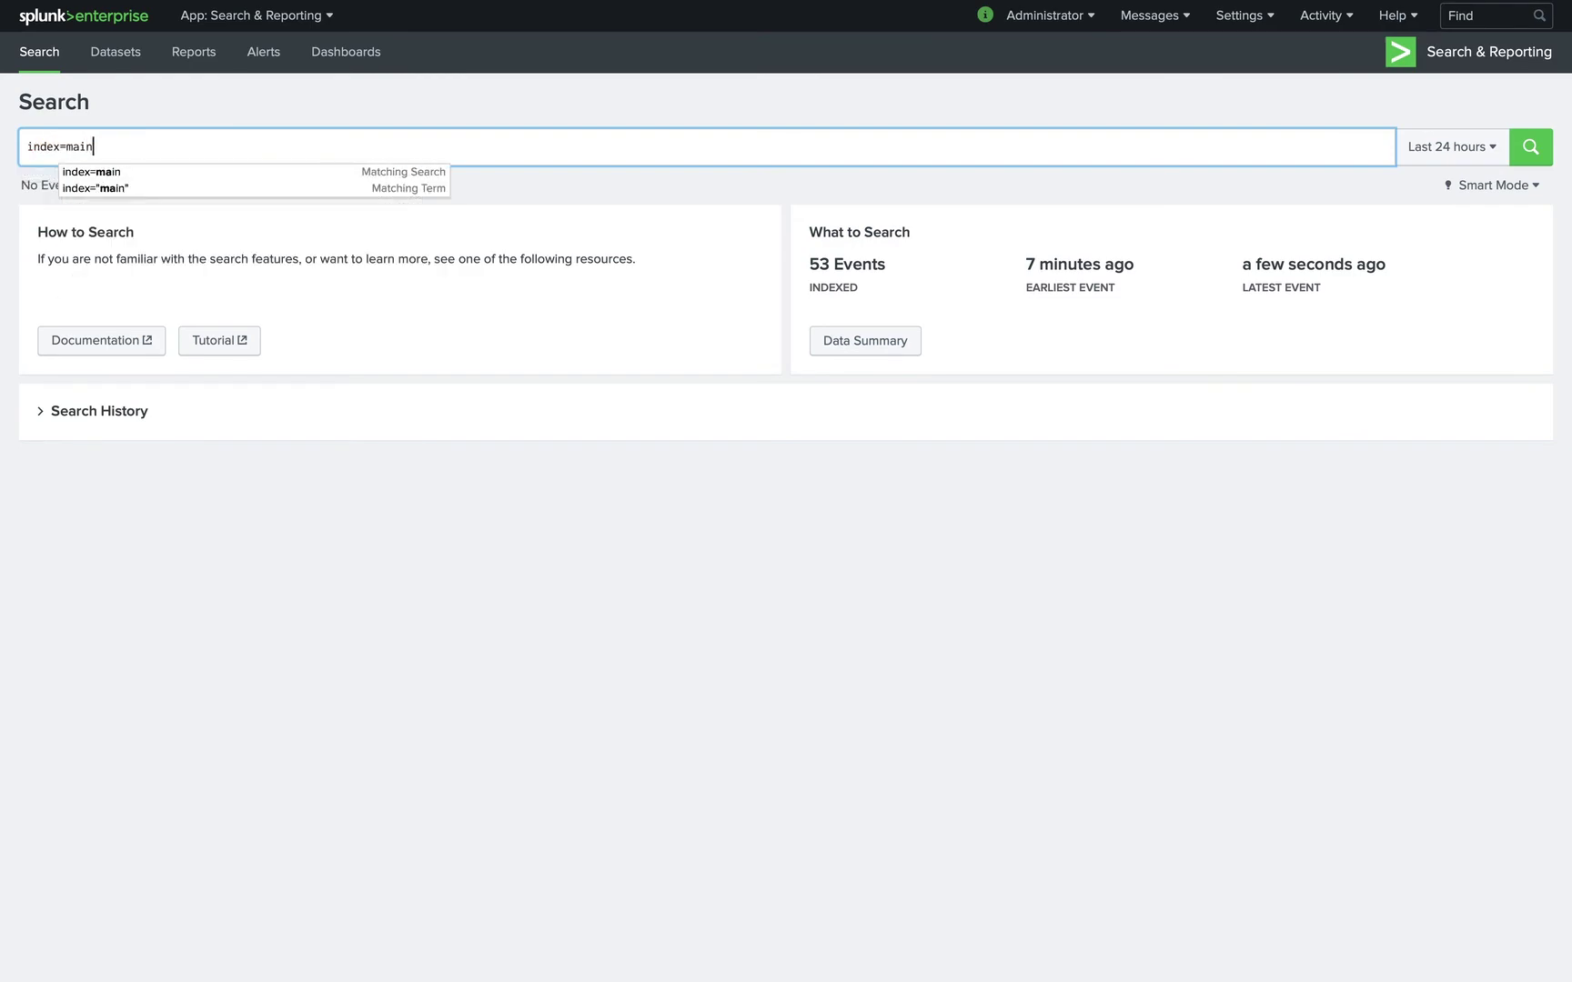
key(Return)
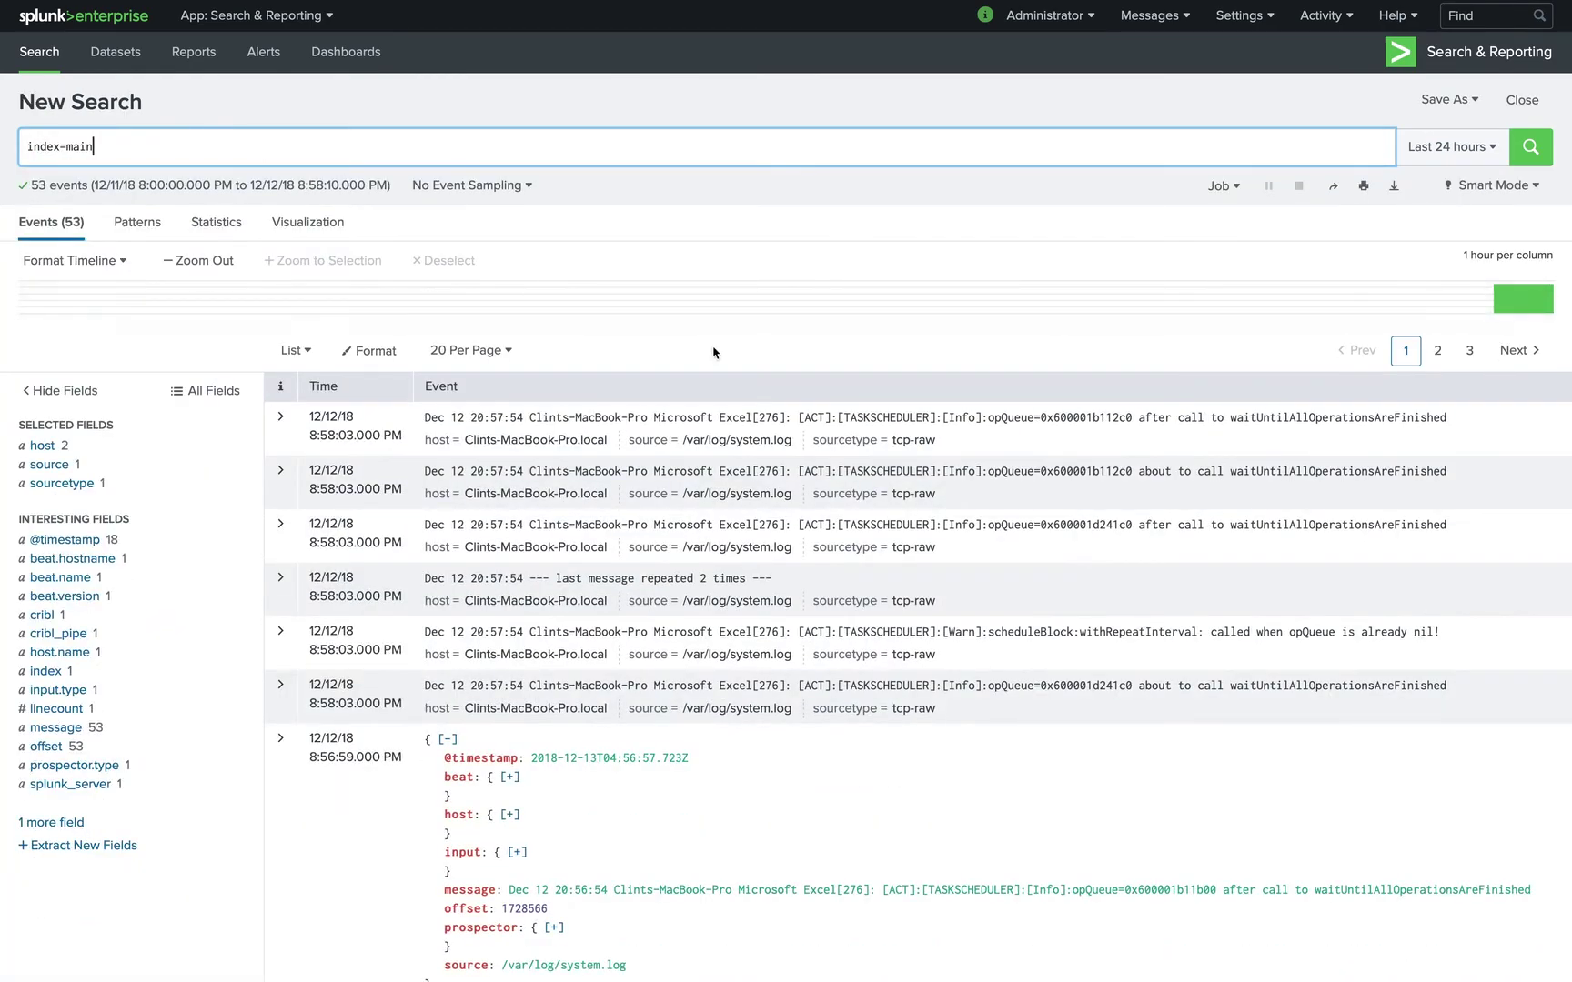
click(279, 420)
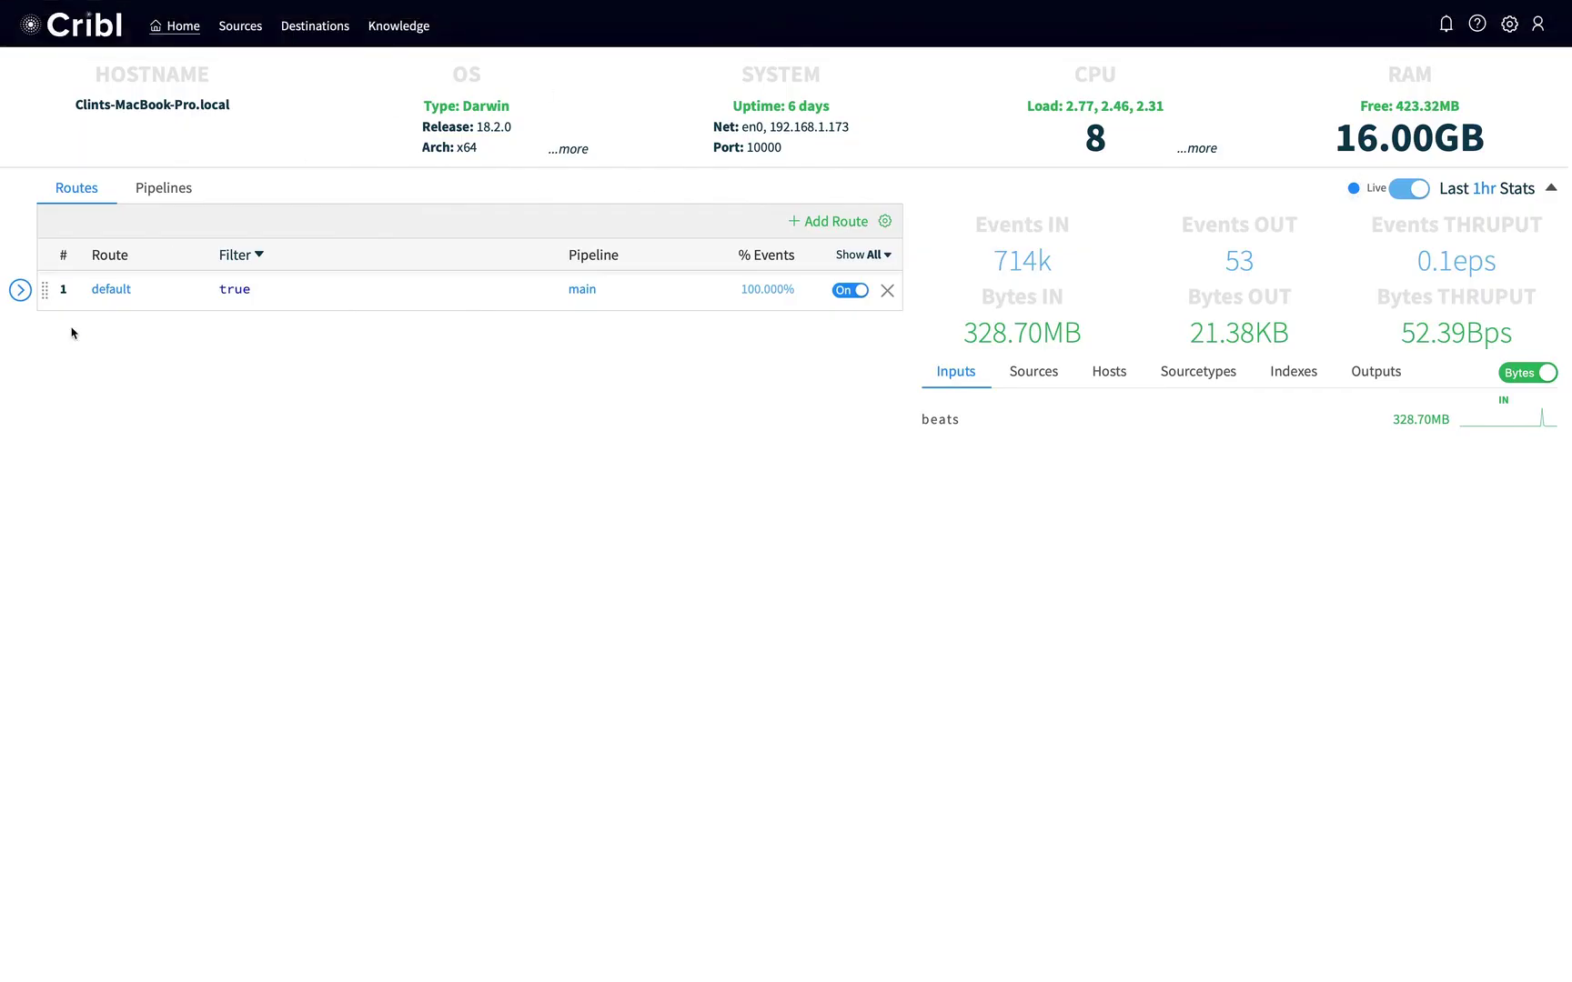
click(20, 290)
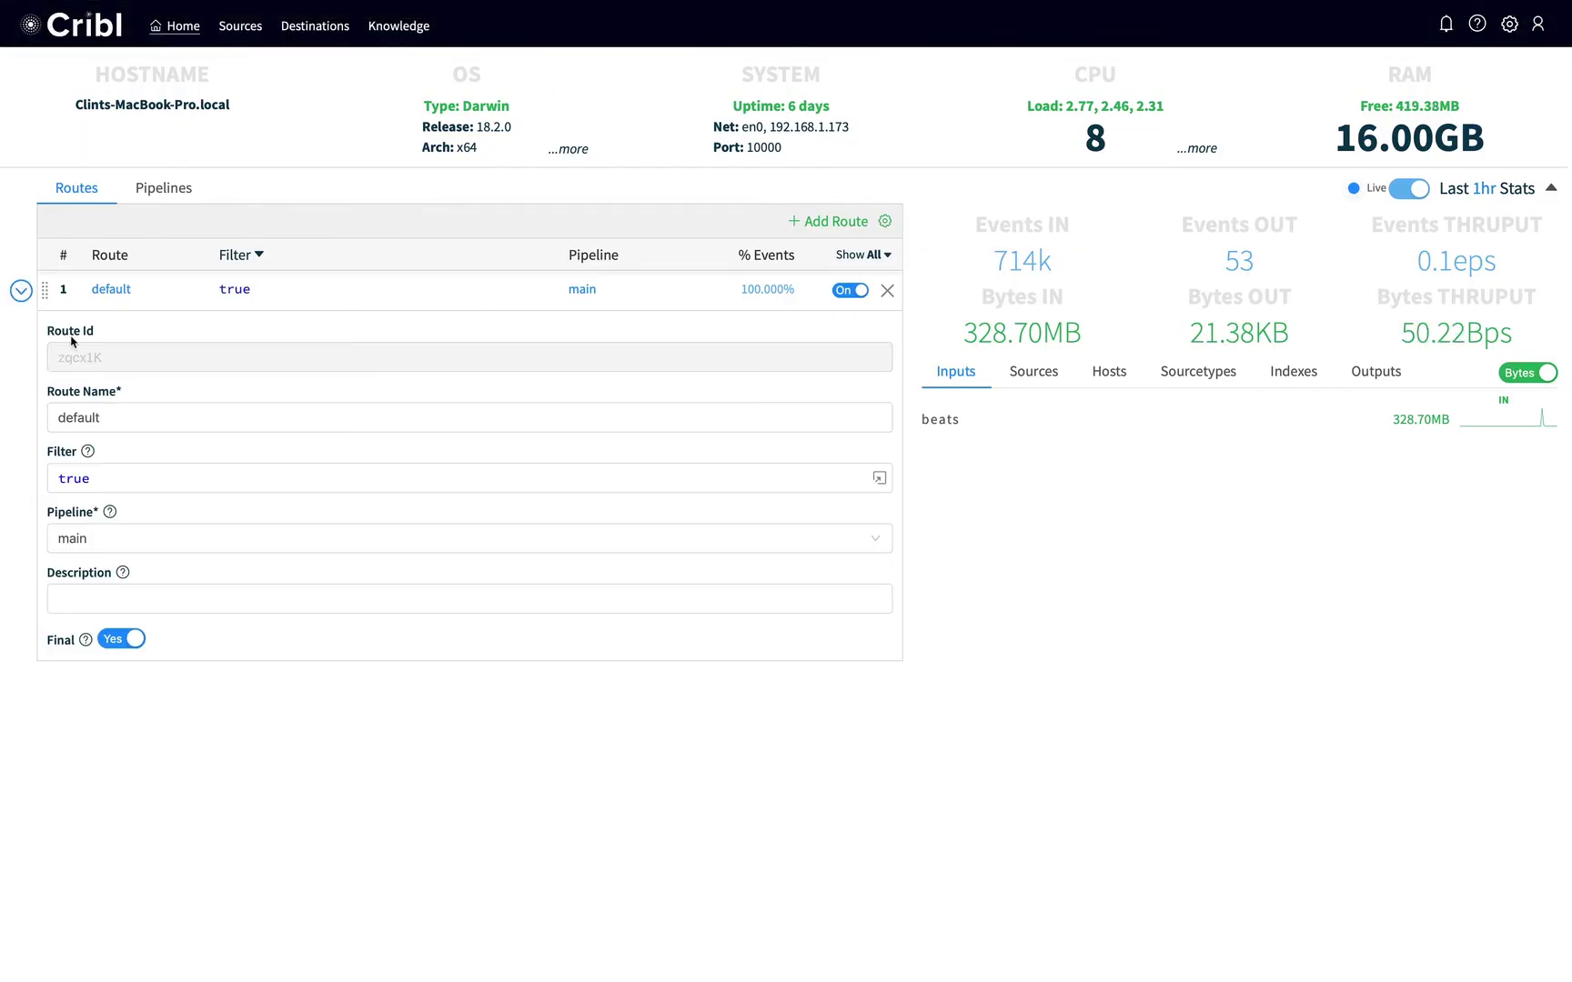
Add message, offset and opQueue to the main pipeline Eval's Remove Fields and save.
click(582, 289)
click(20, 327)
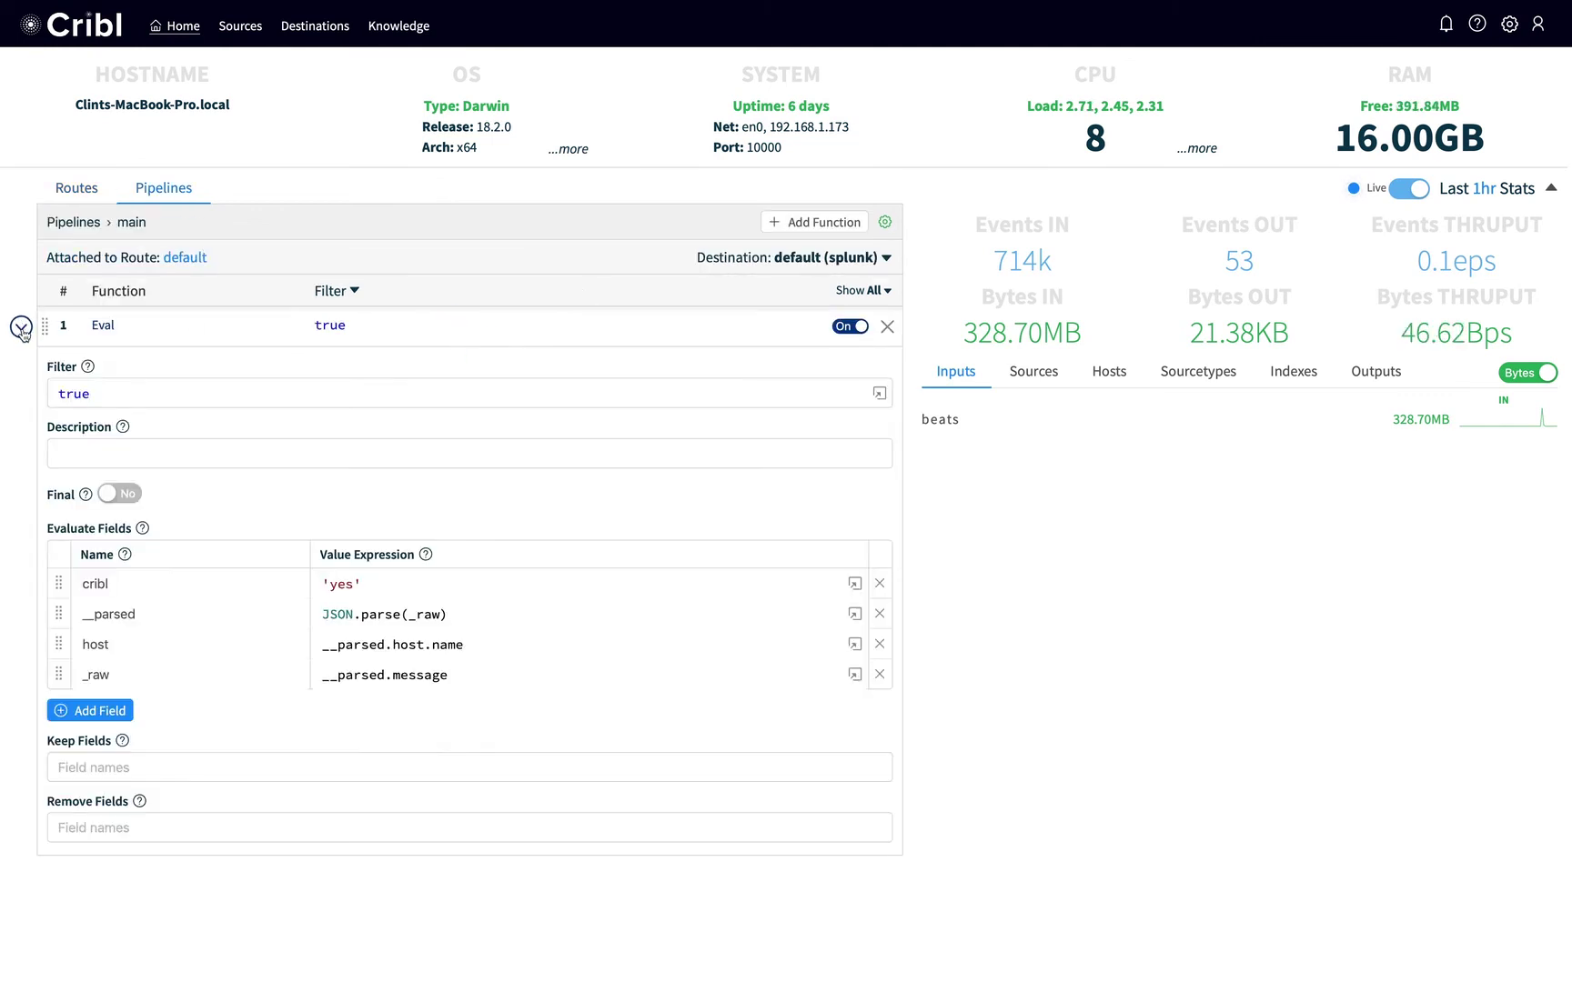
click(87, 823)
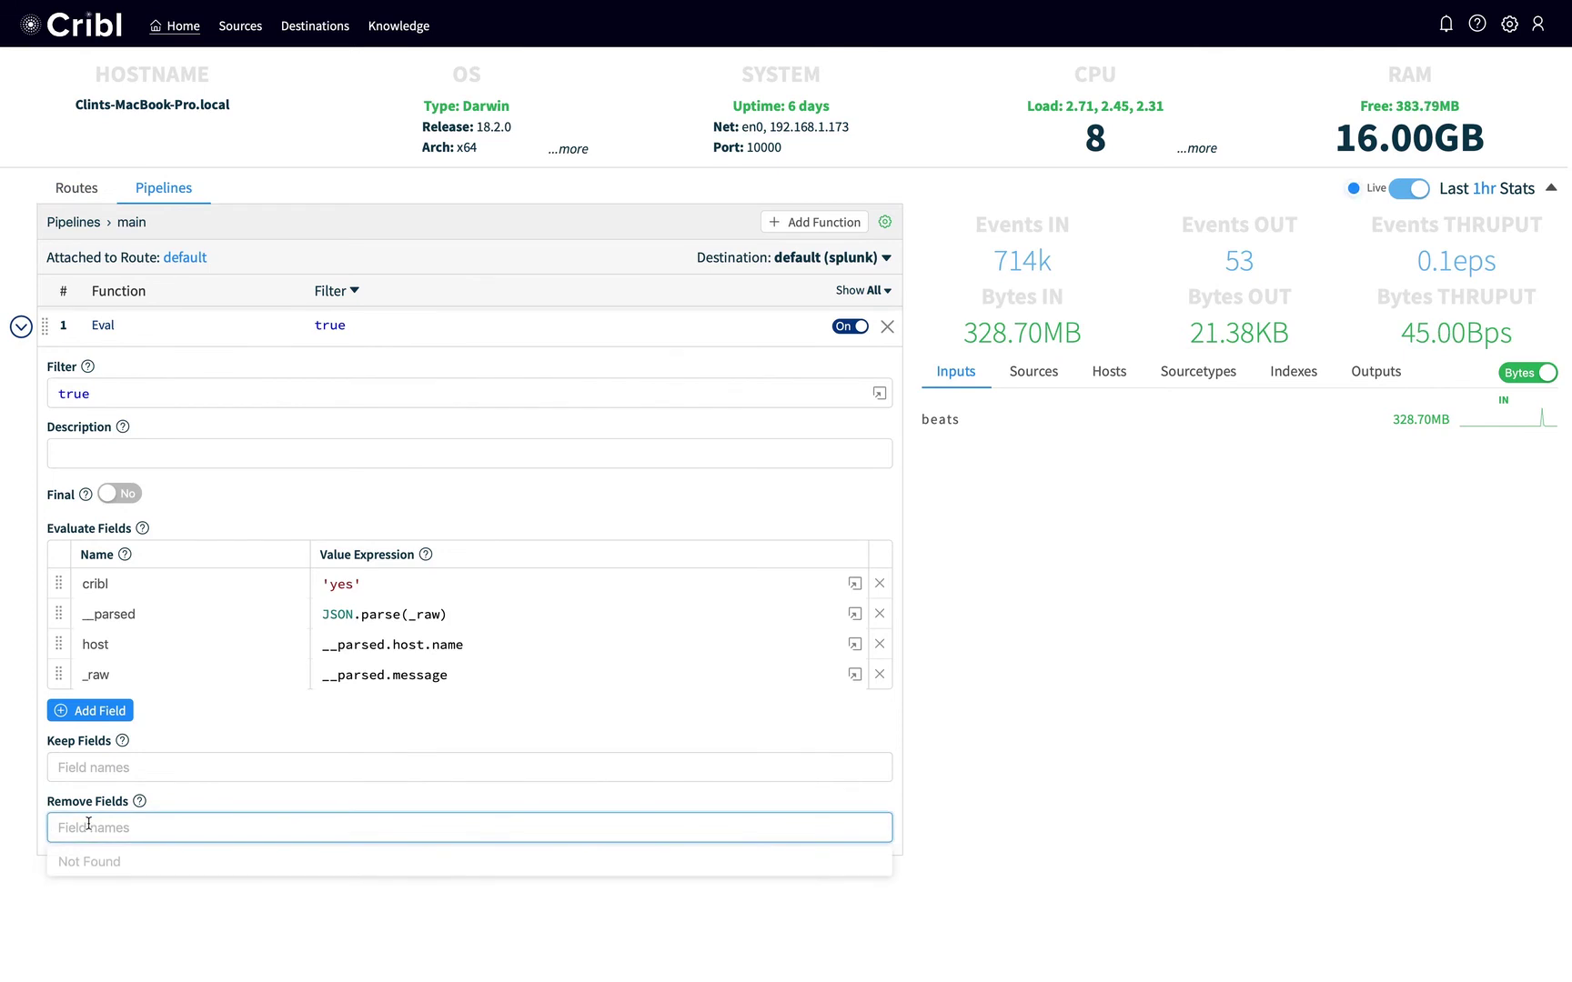
text(message)
key(Return)
text(offset)
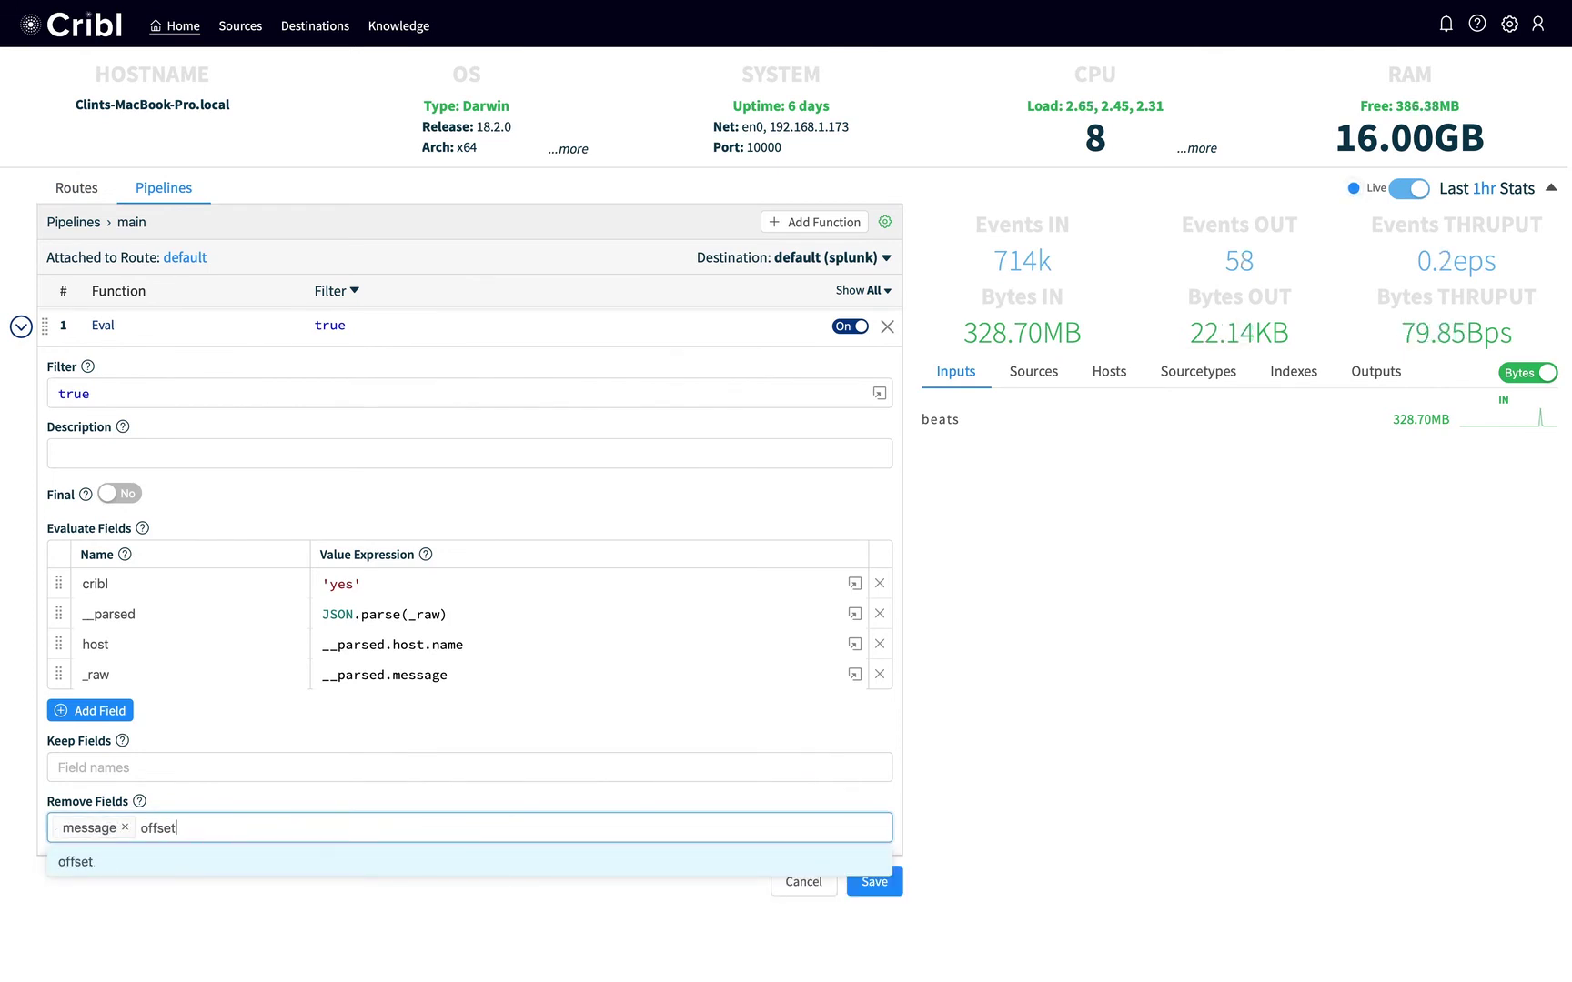
key(Return)
text(opQueue)
key(Return)
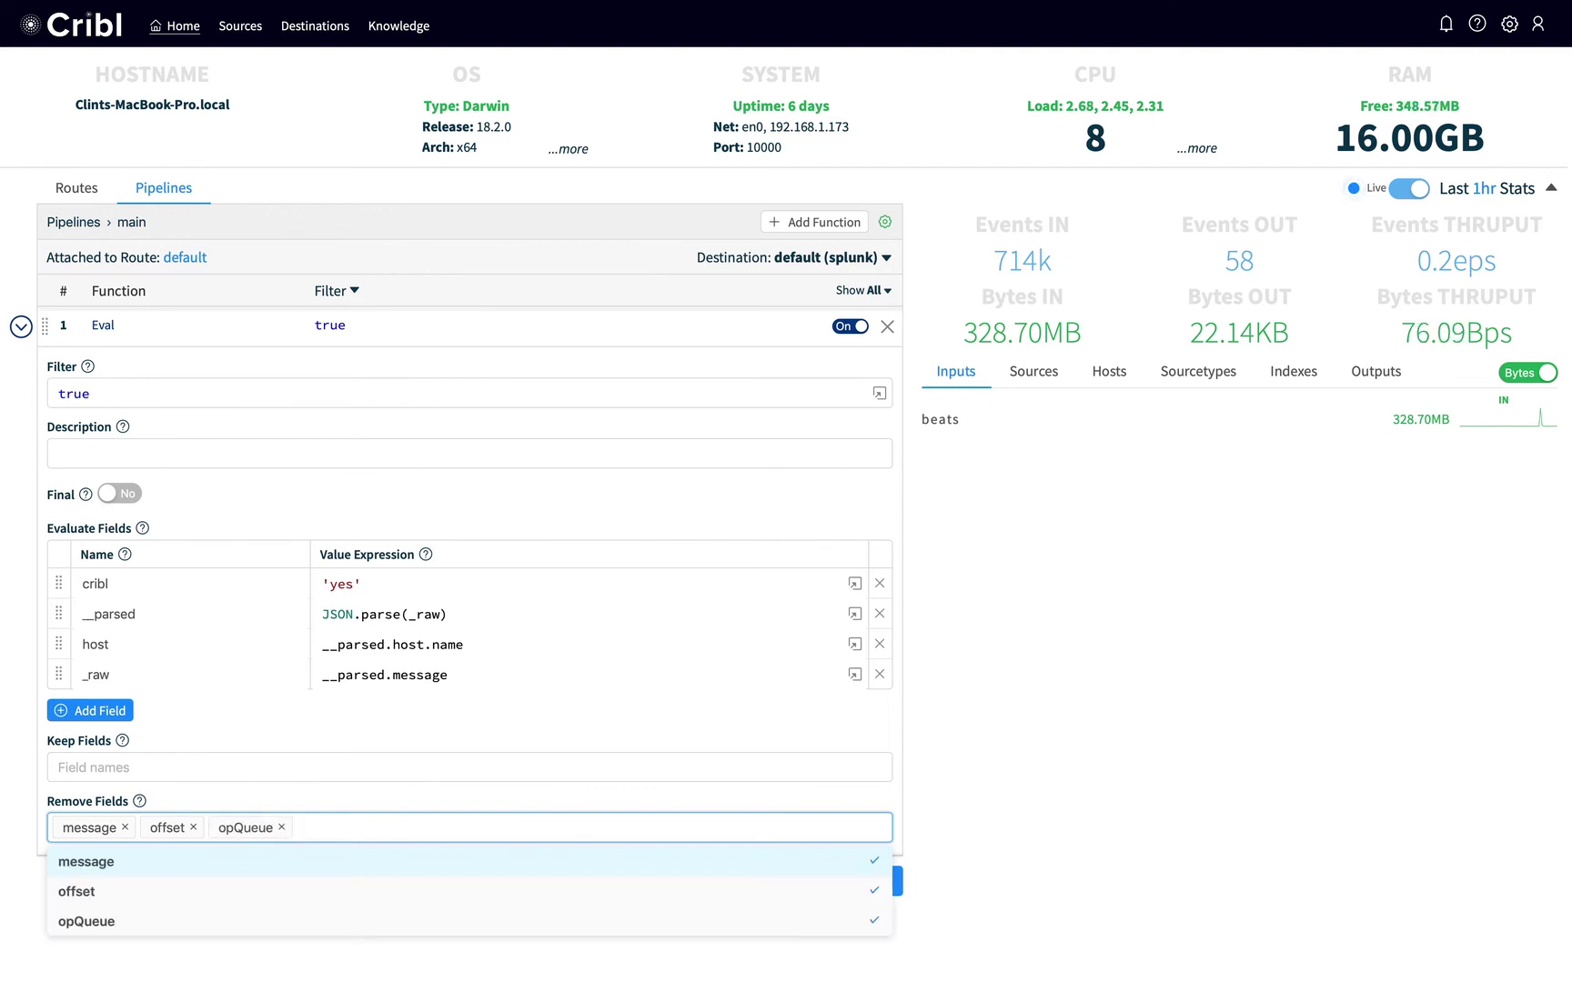
click(1070, 835)
click(874, 882)
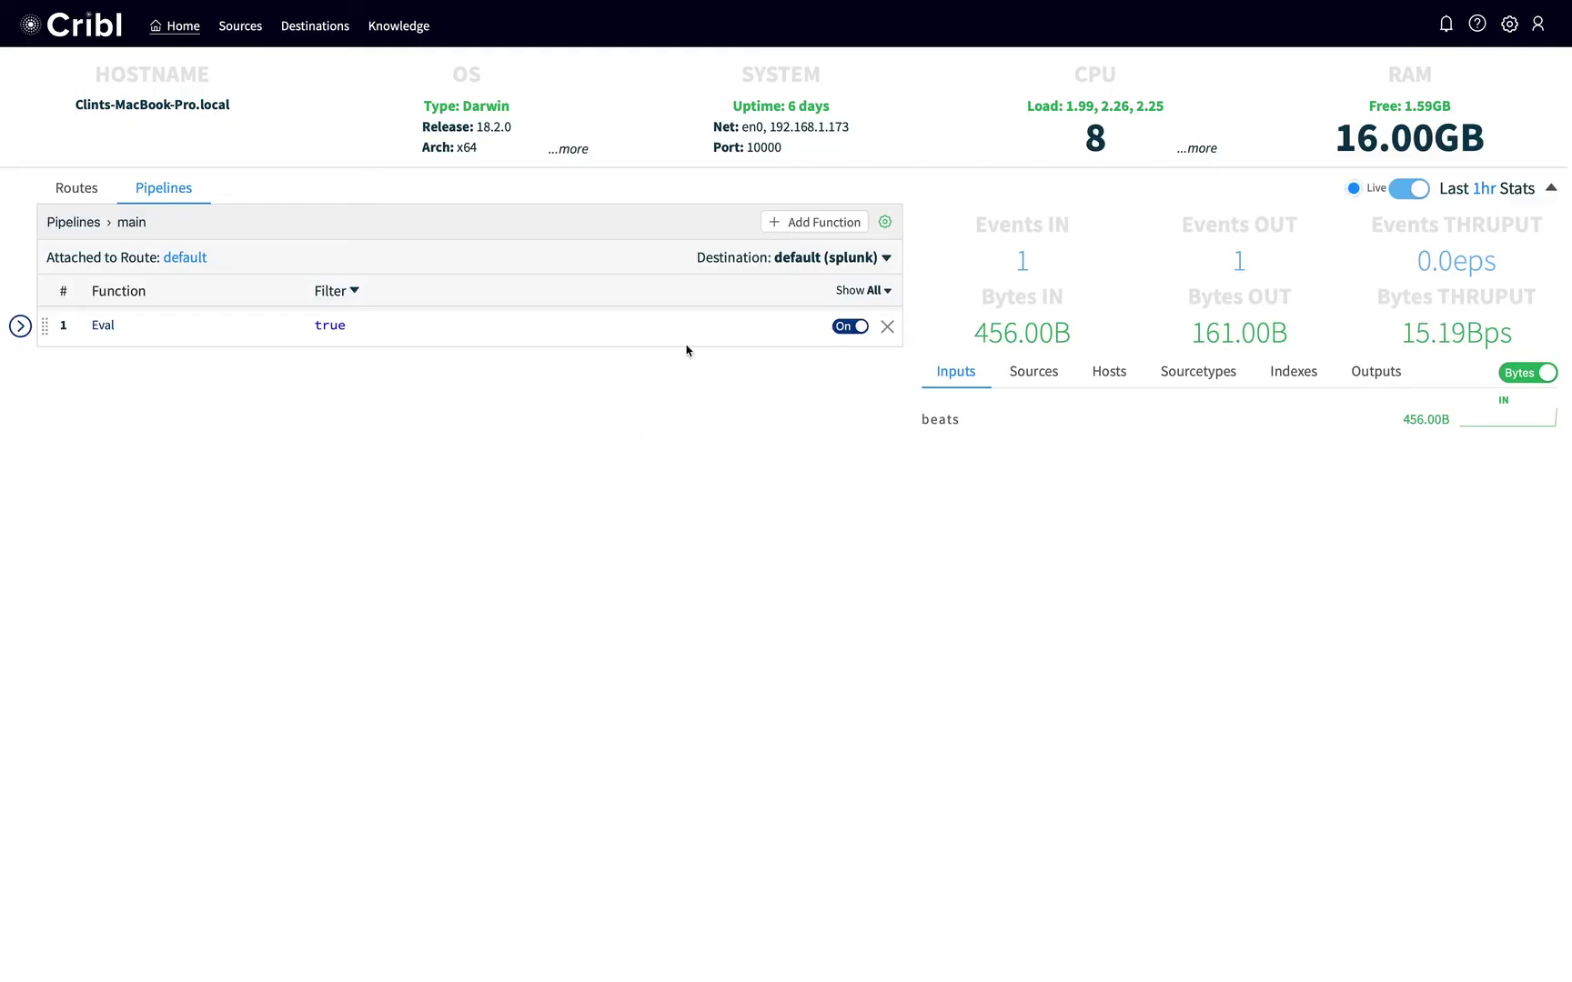
Add an Auto Timestamp (beta) function to the main pipeline and save it.
click(780, 228)
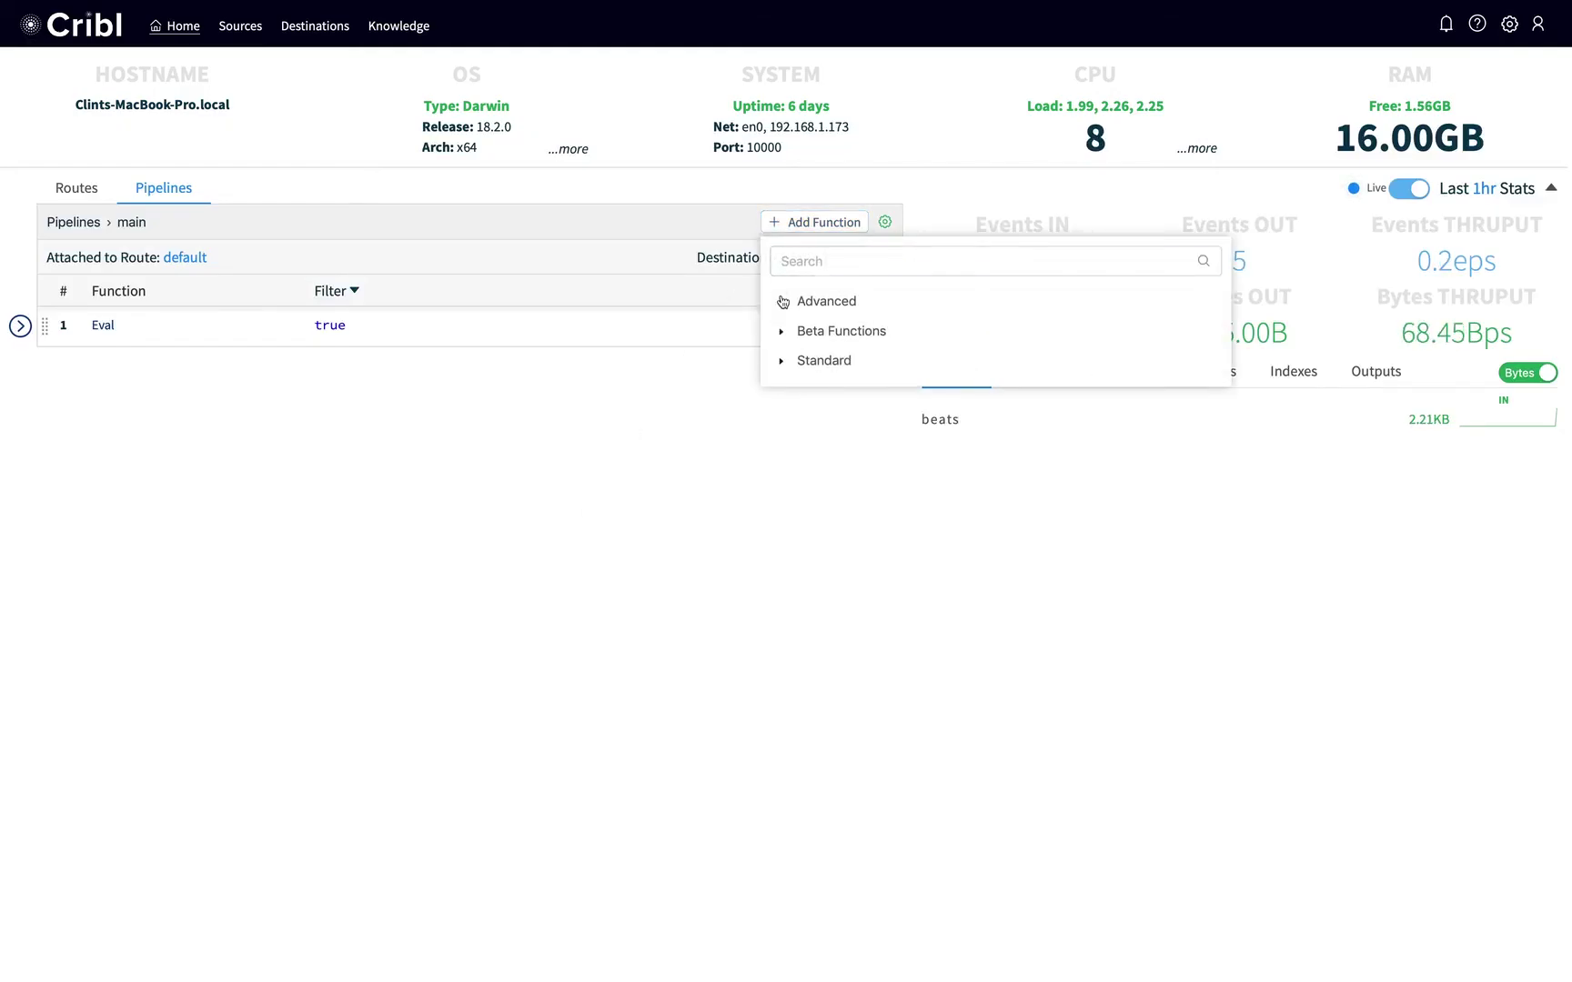
click(780, 330)
click(829, 356)
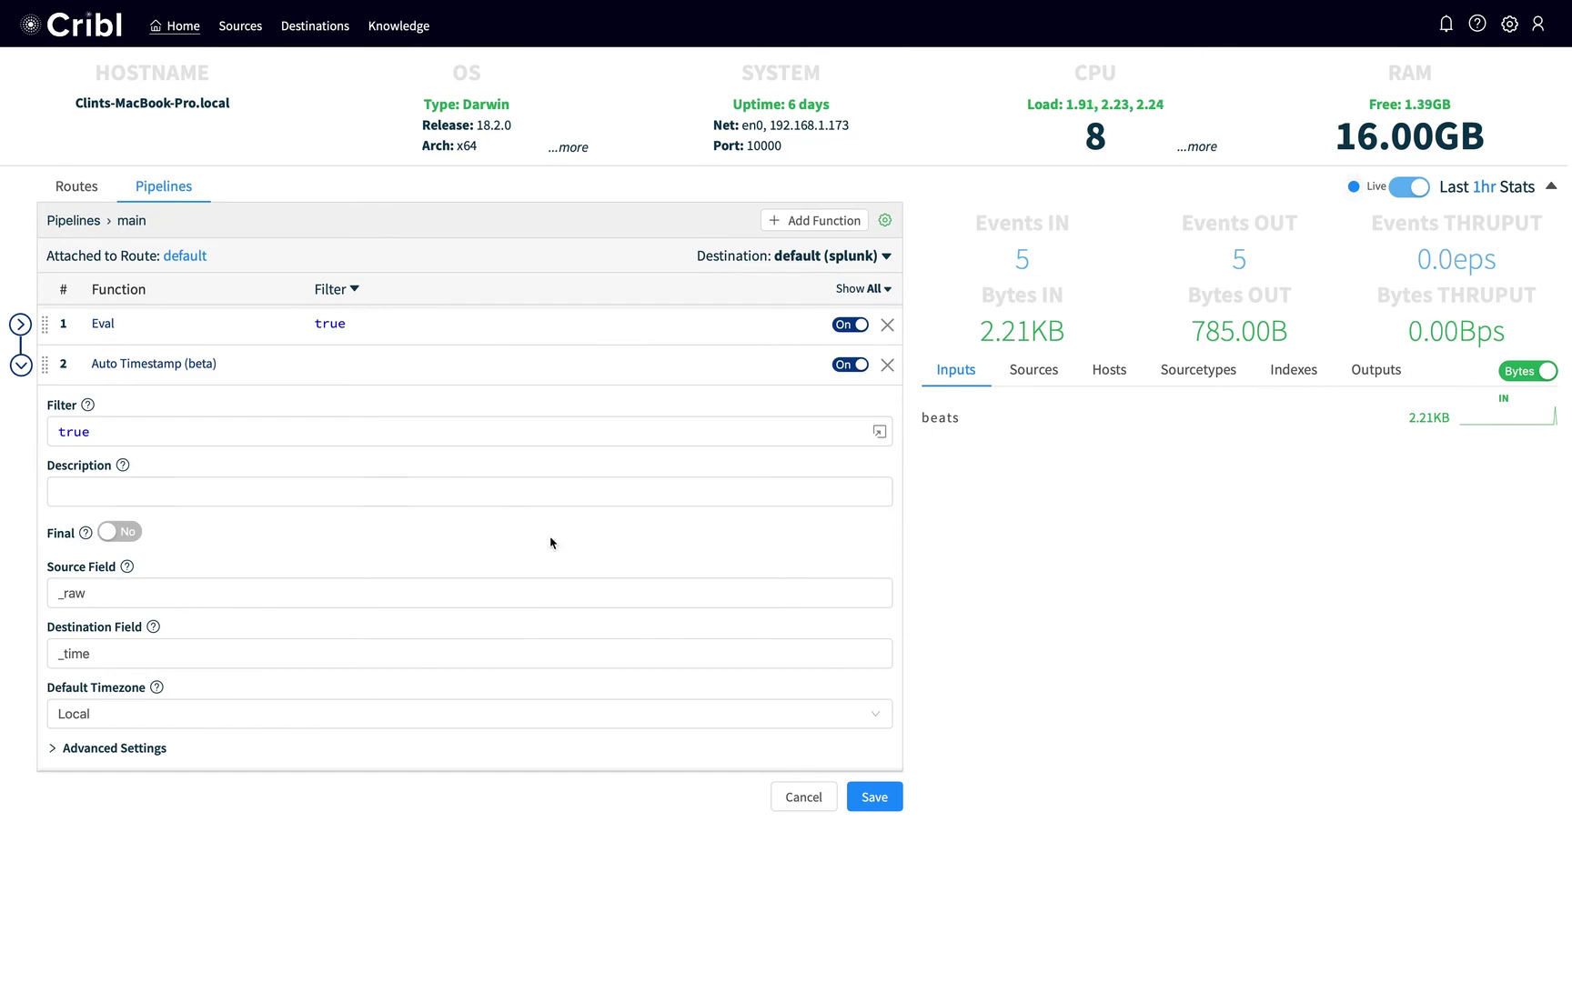
click(896, 801)
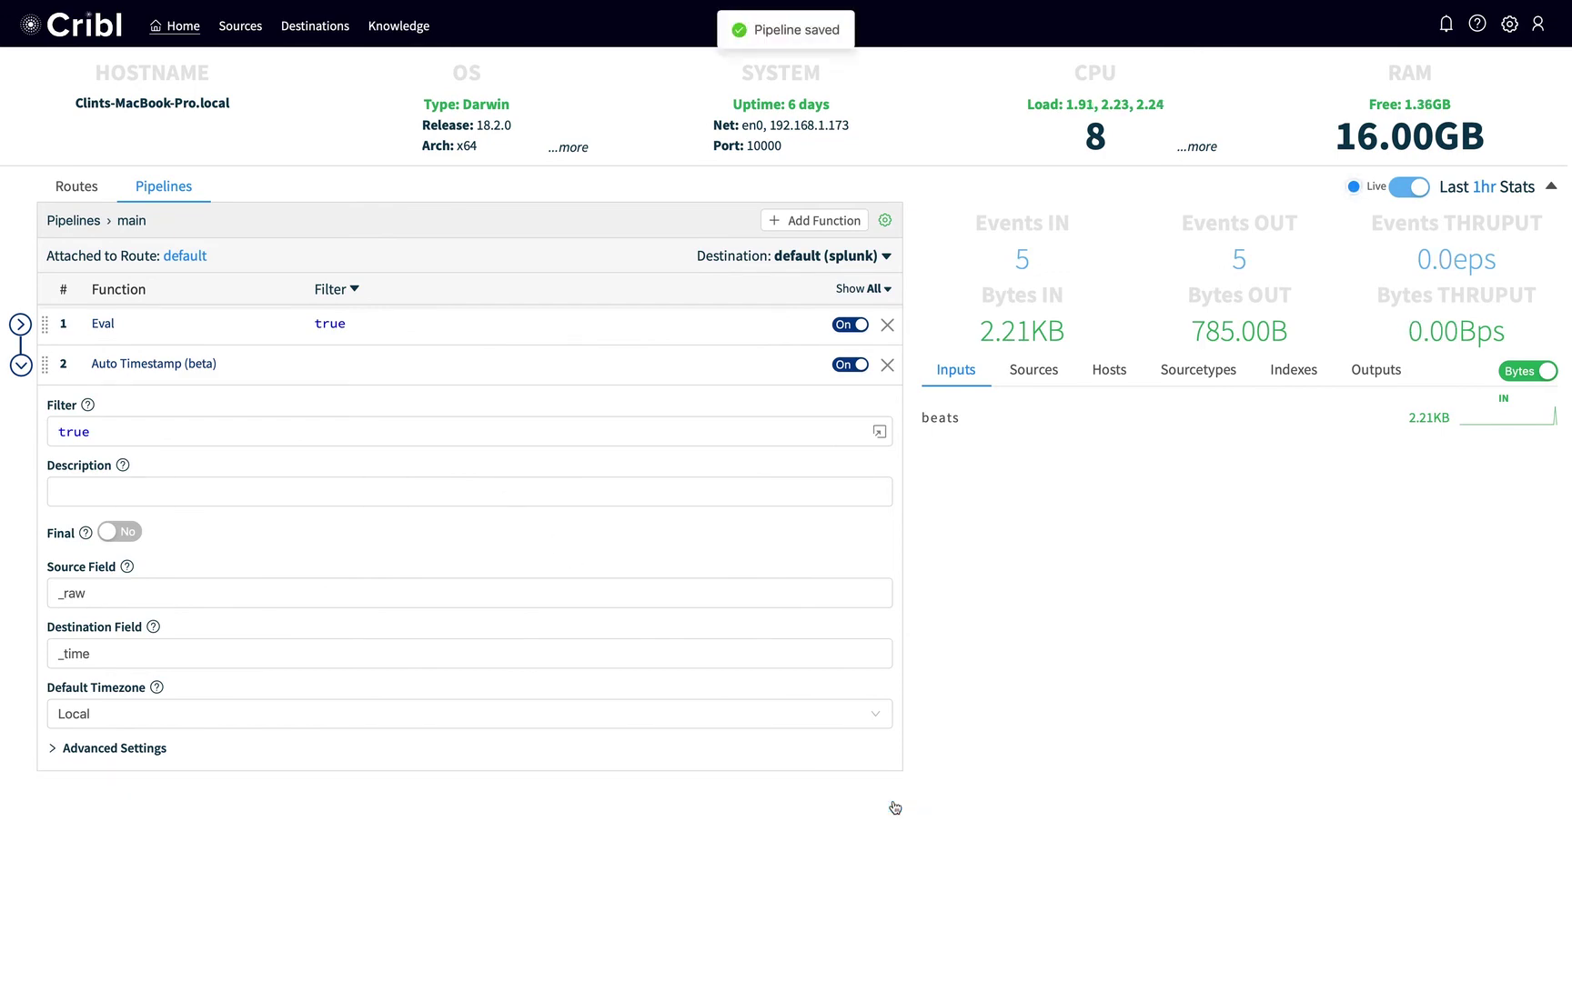
Delete filebeat's data folder with sudo rm -rf data/ and rerun sudo ./filebeat -c filebeat.yml.
key(ctrl+Left)
key(super+1)
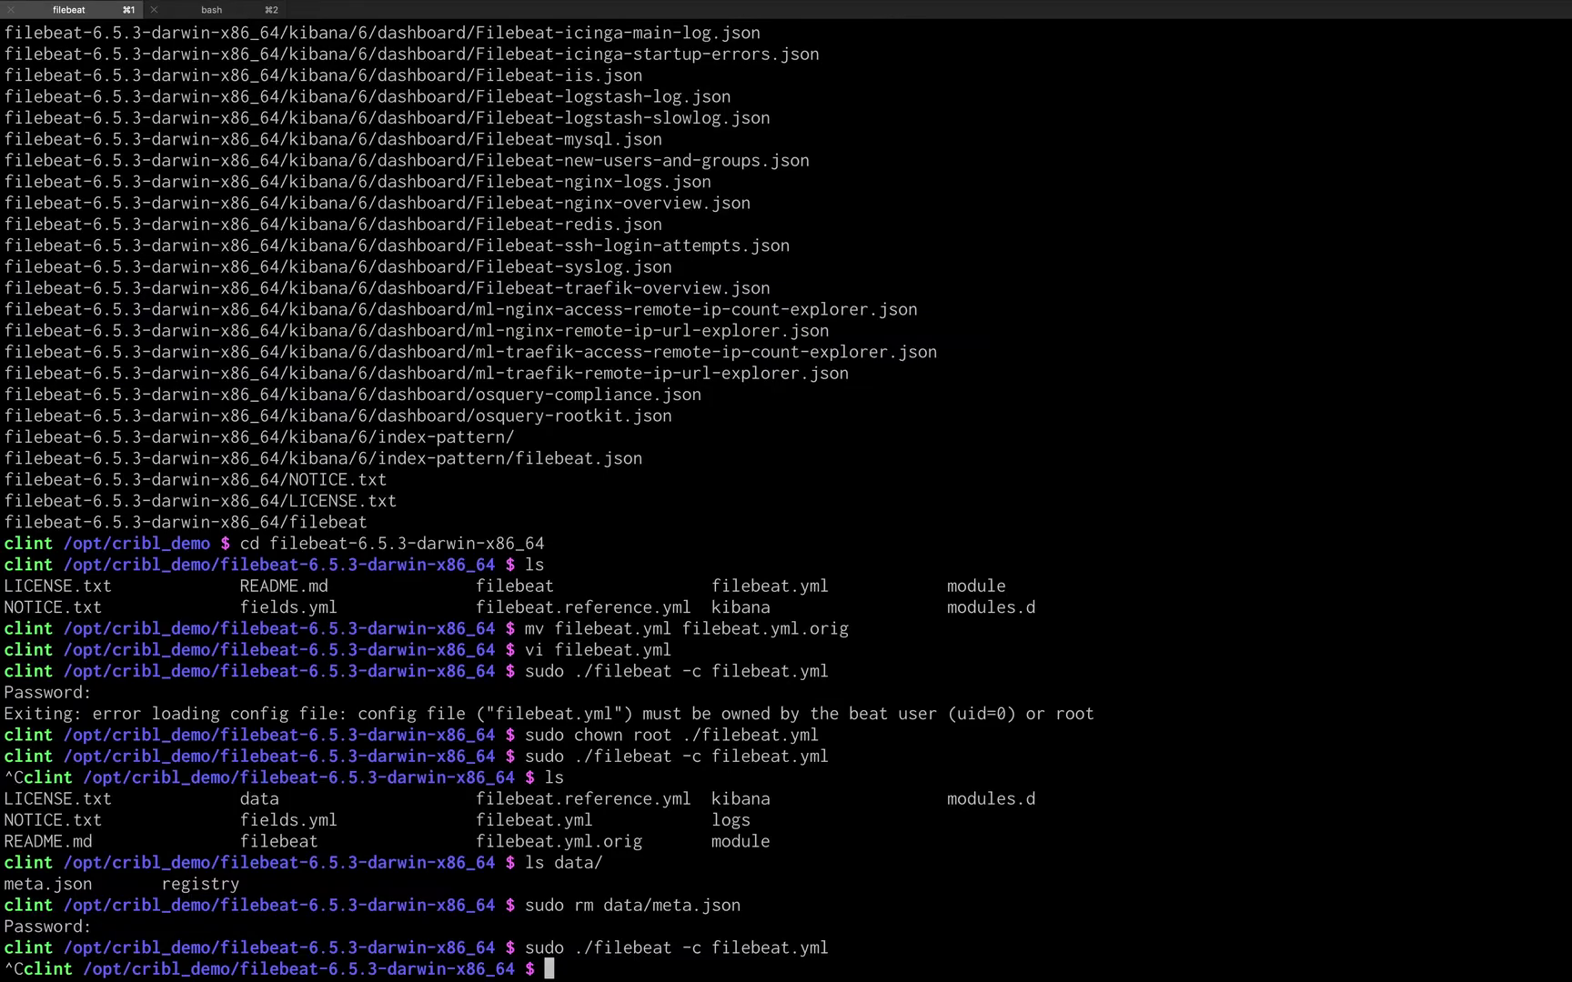
text(sudo rm -rf data/)
key(Return)
key(Up)
key(Up)
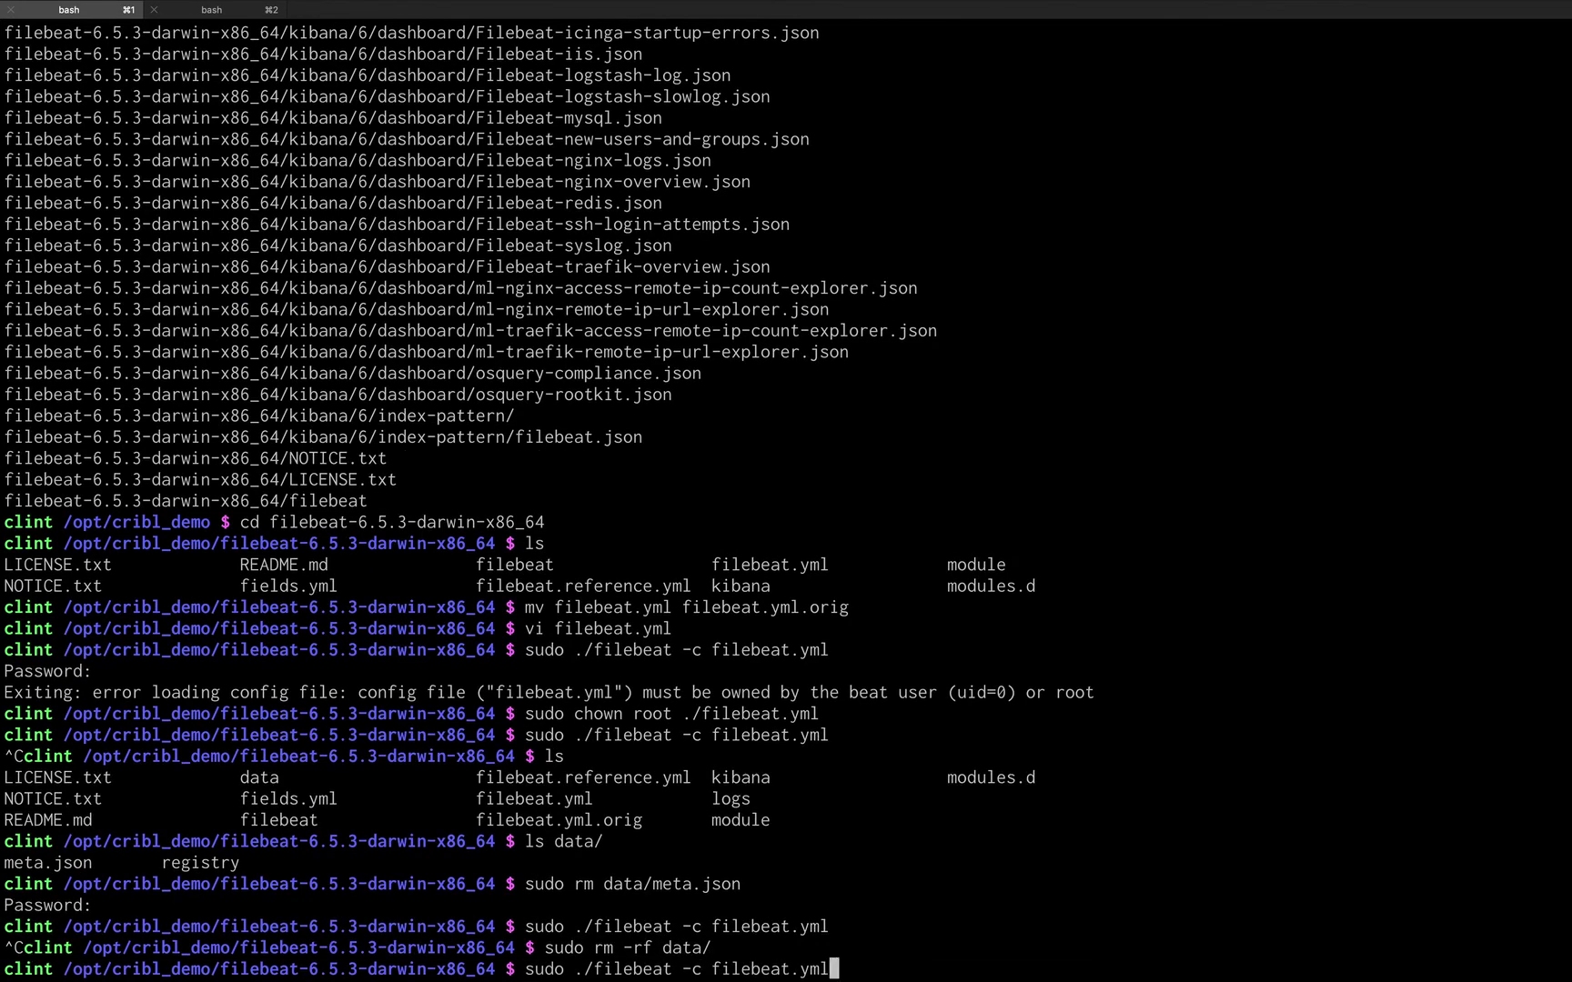
key(Return)
key(ctrl+Right)
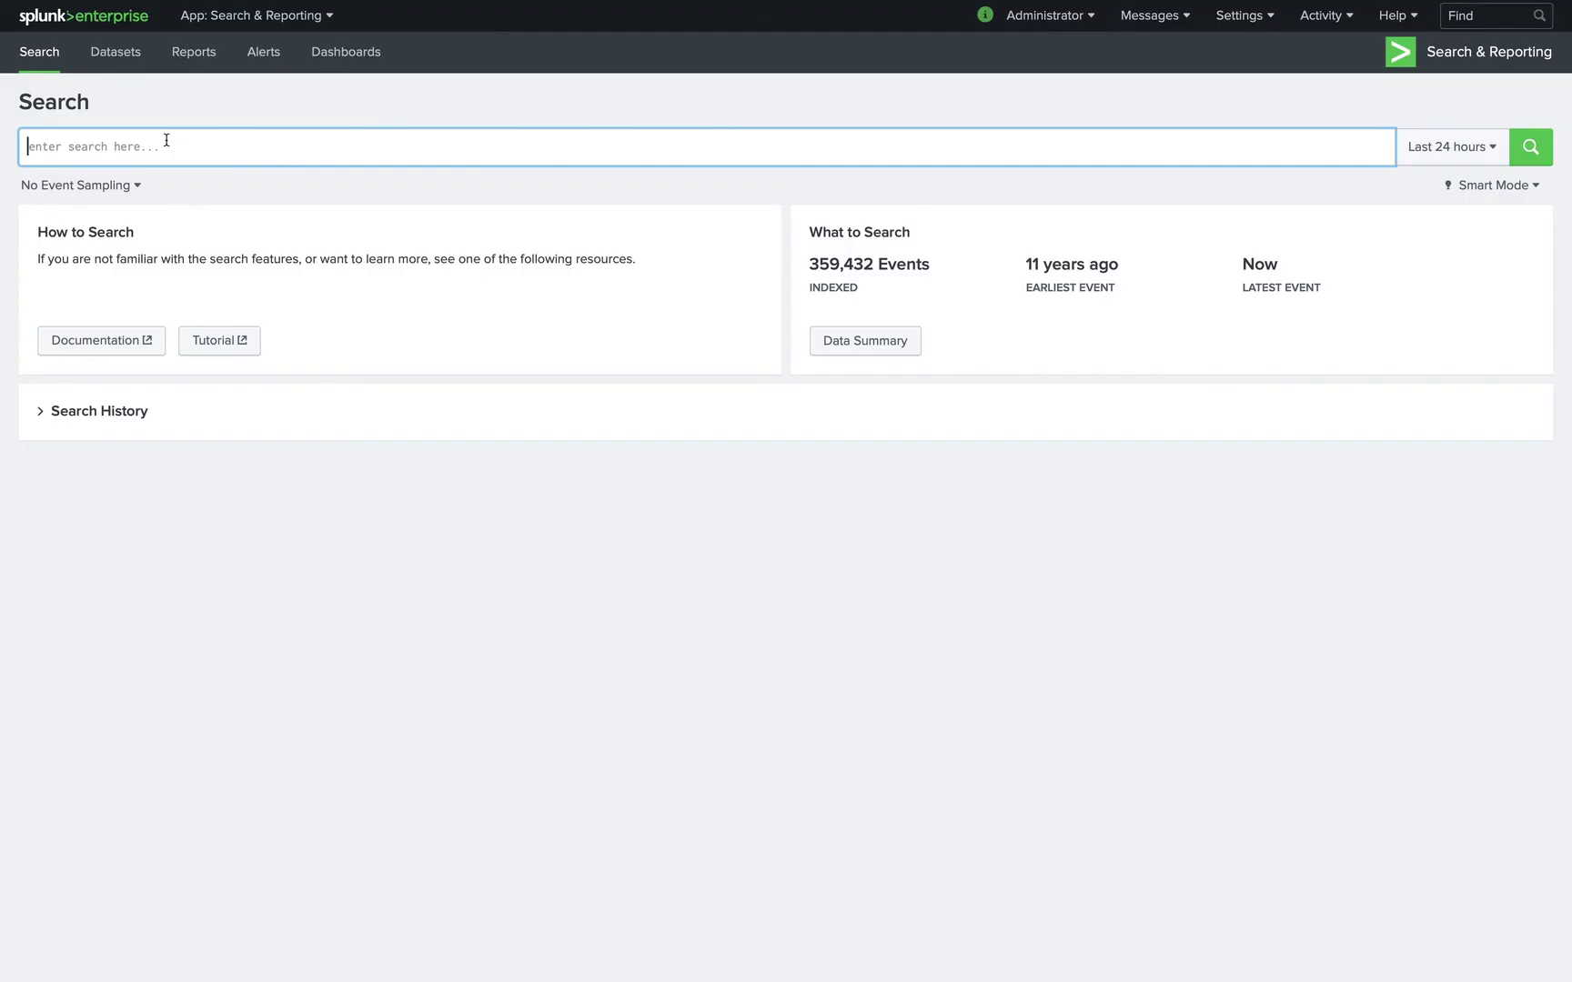
Search index=main and narrow to the 2–3 PM hour to review the timestamped events.
text(inde)
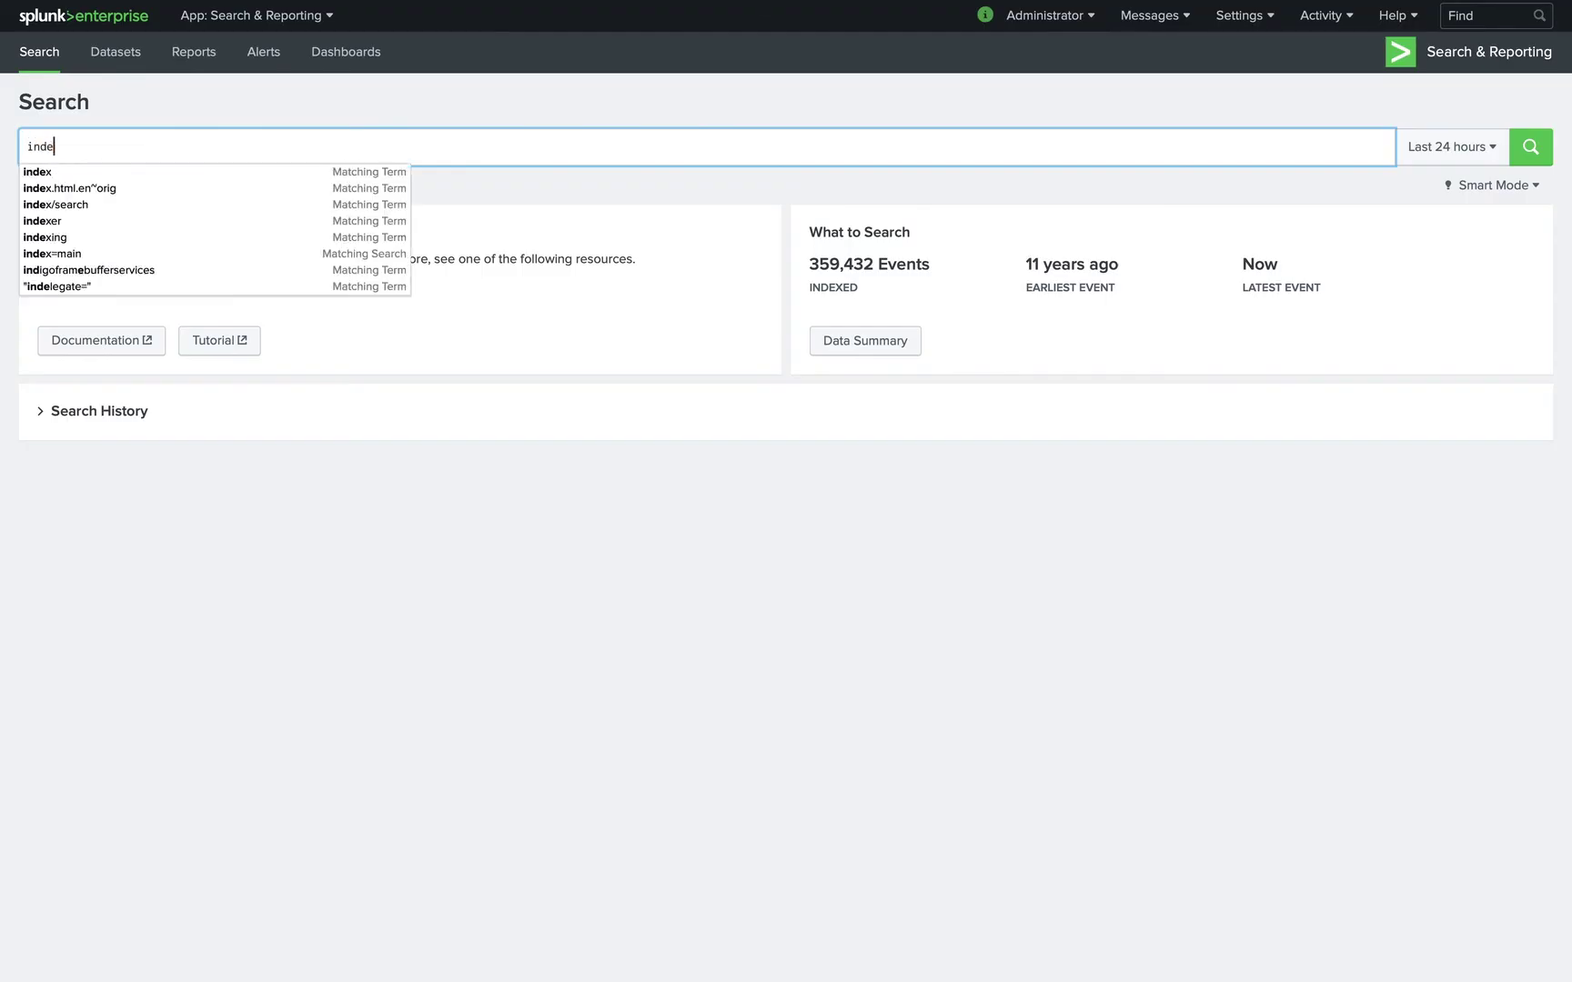
text(x=main)
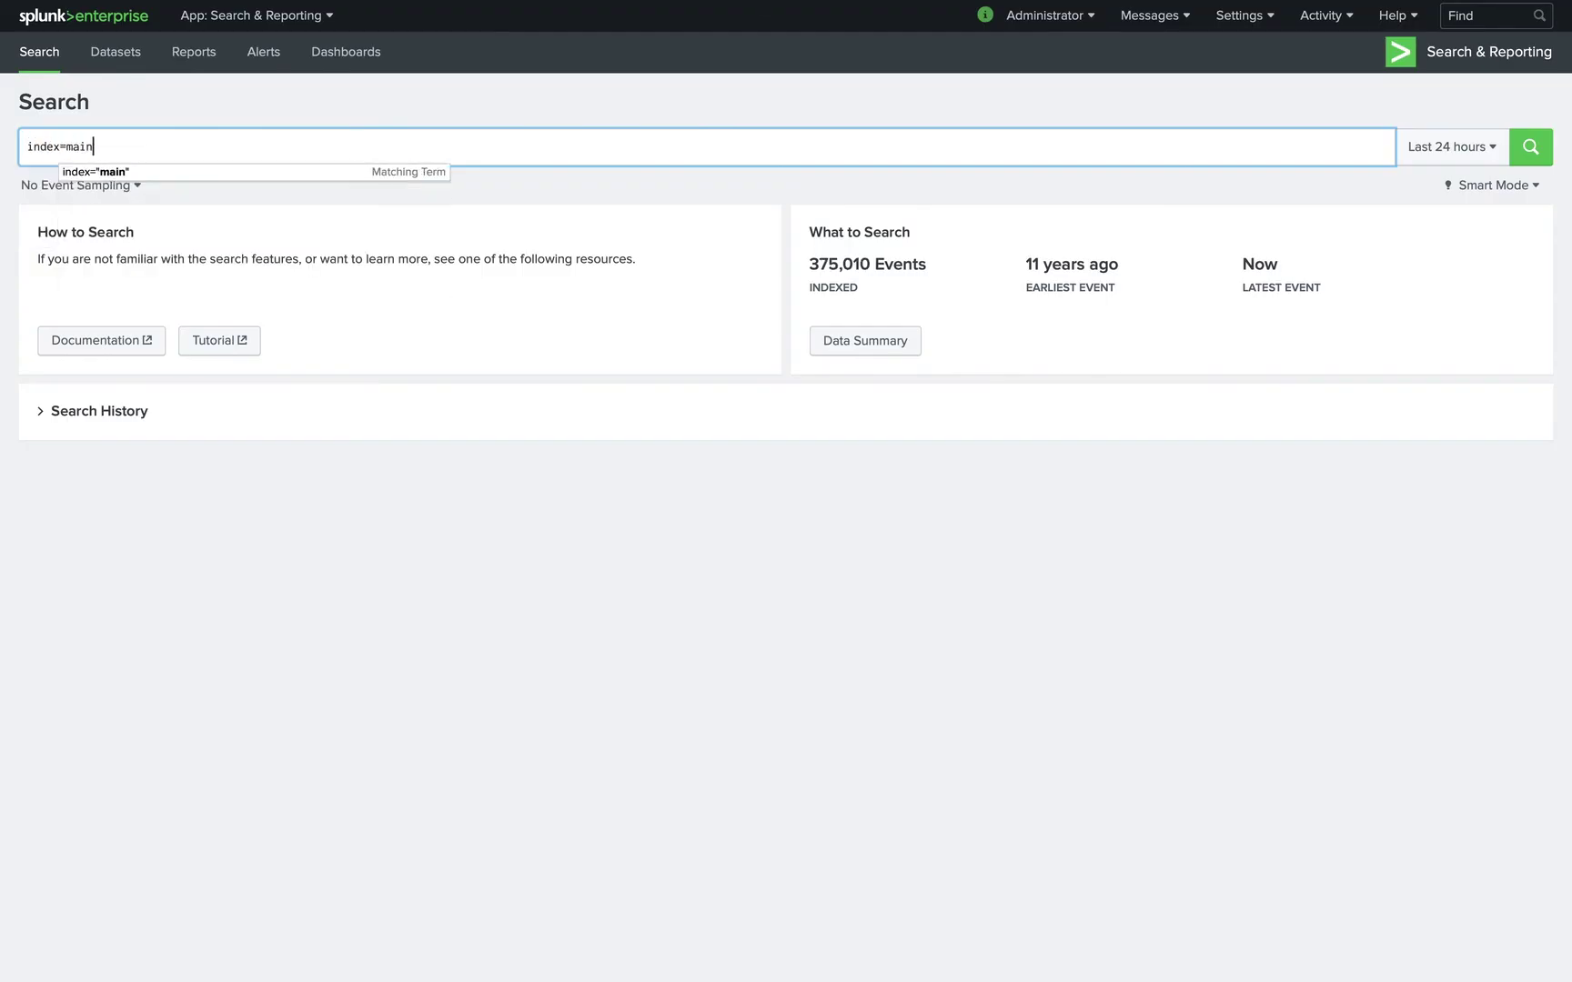
key(Return)
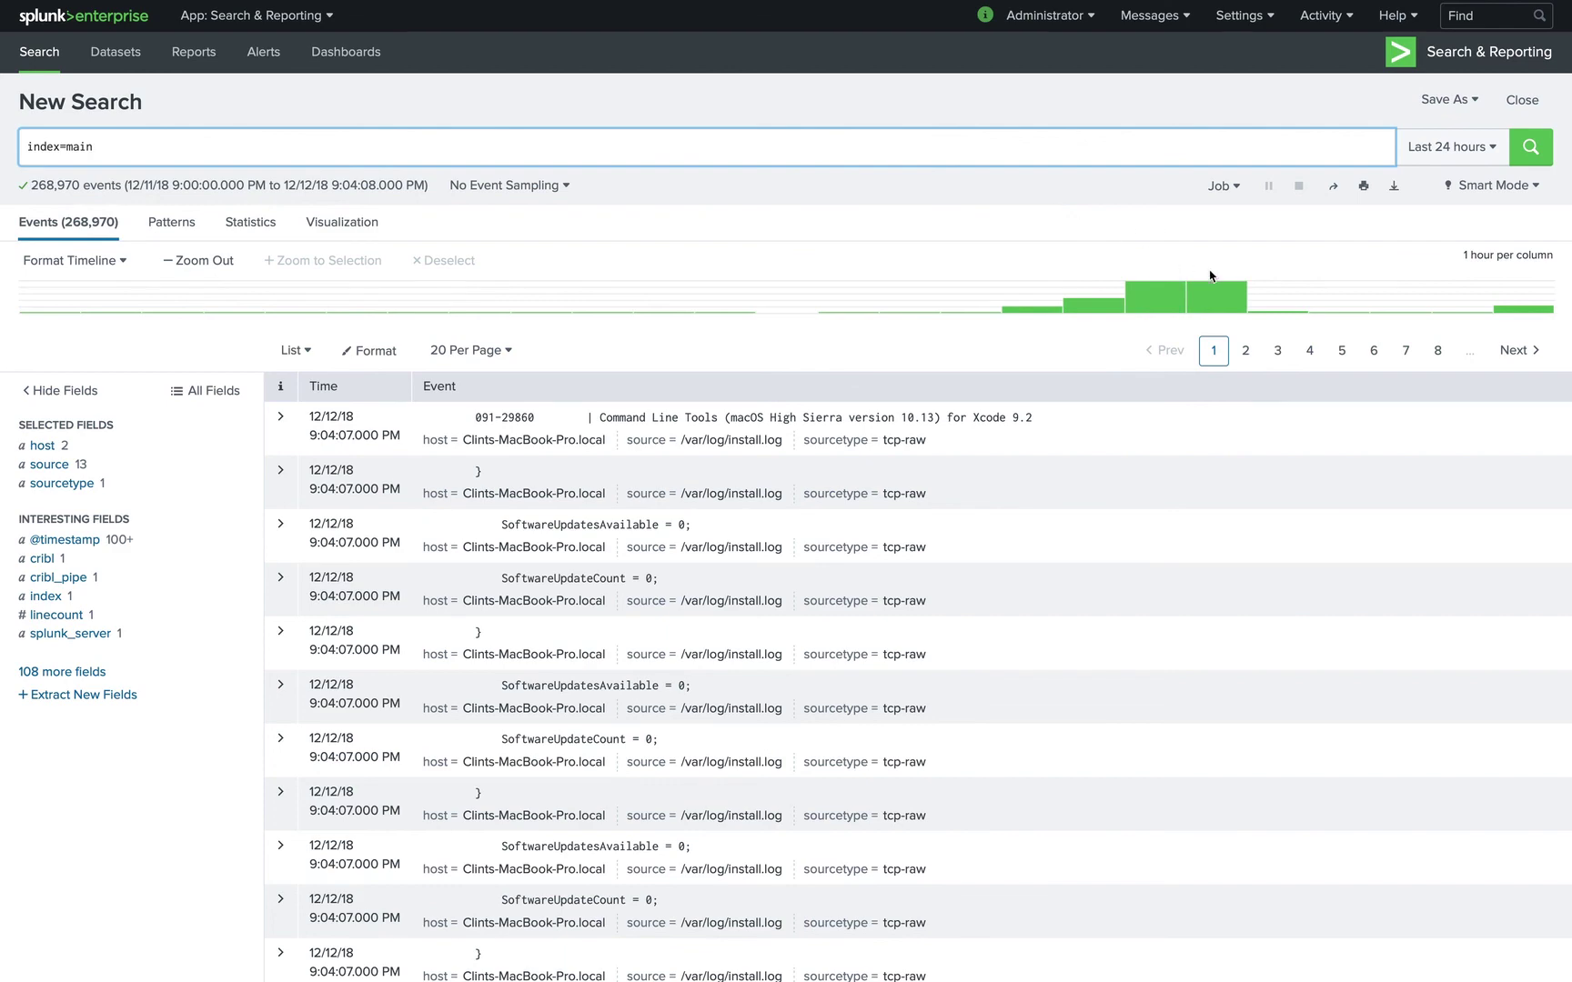
click(1093, 300)
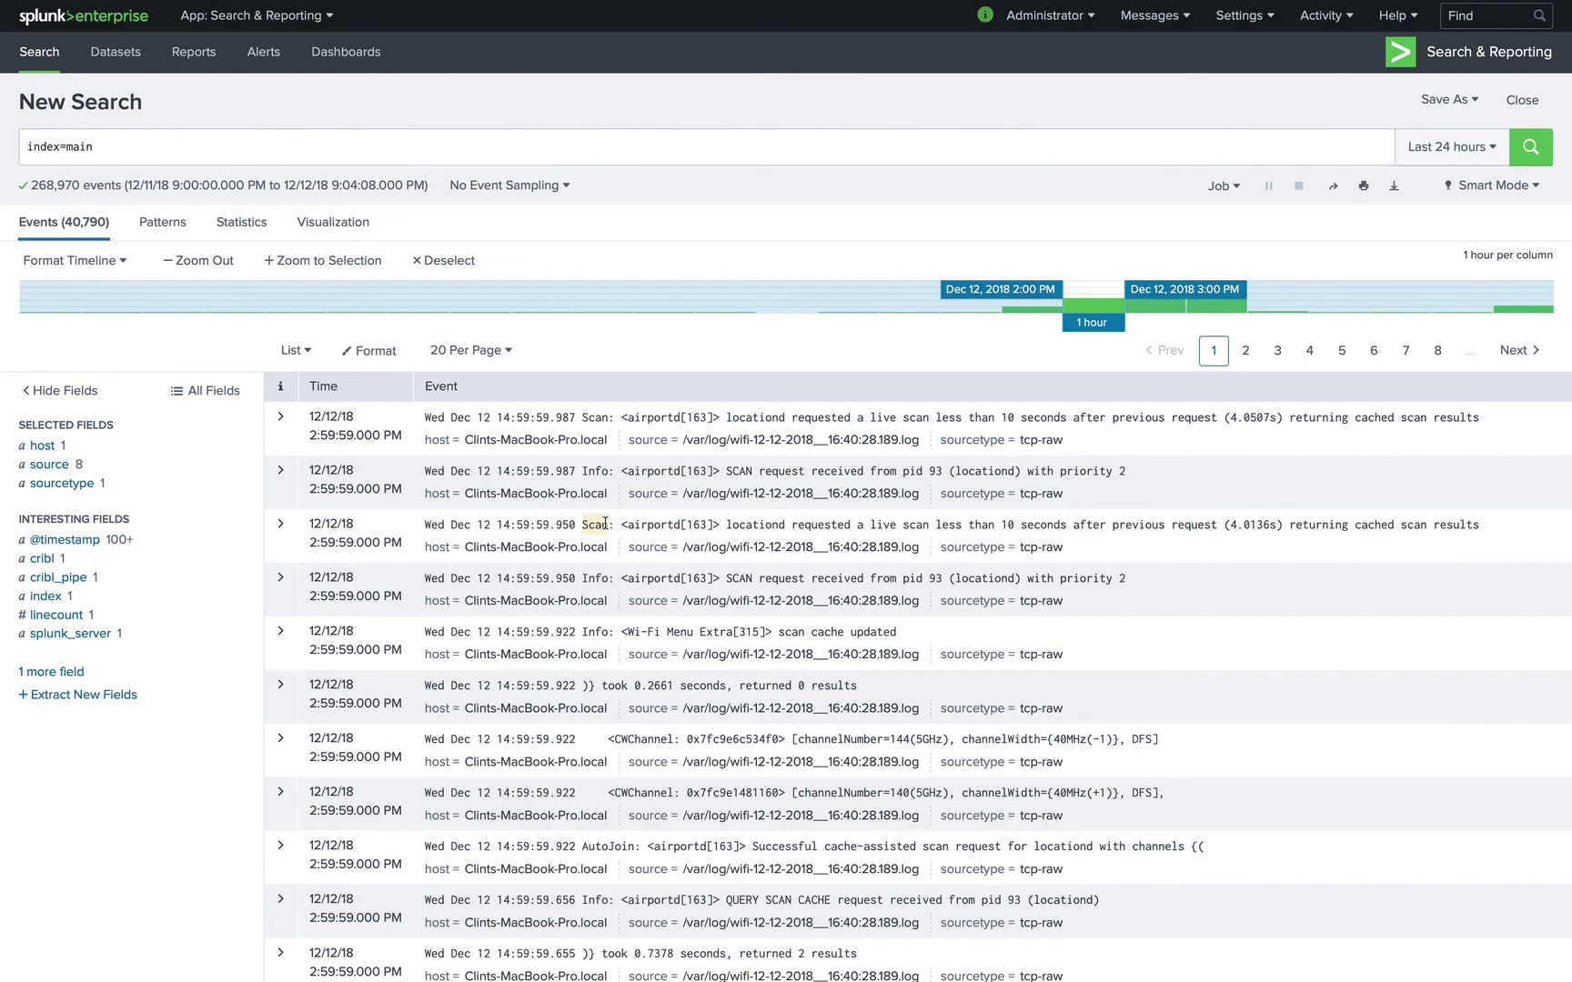
scroll(605, 524, down, 5)
scroll(605, 528, down, 5)
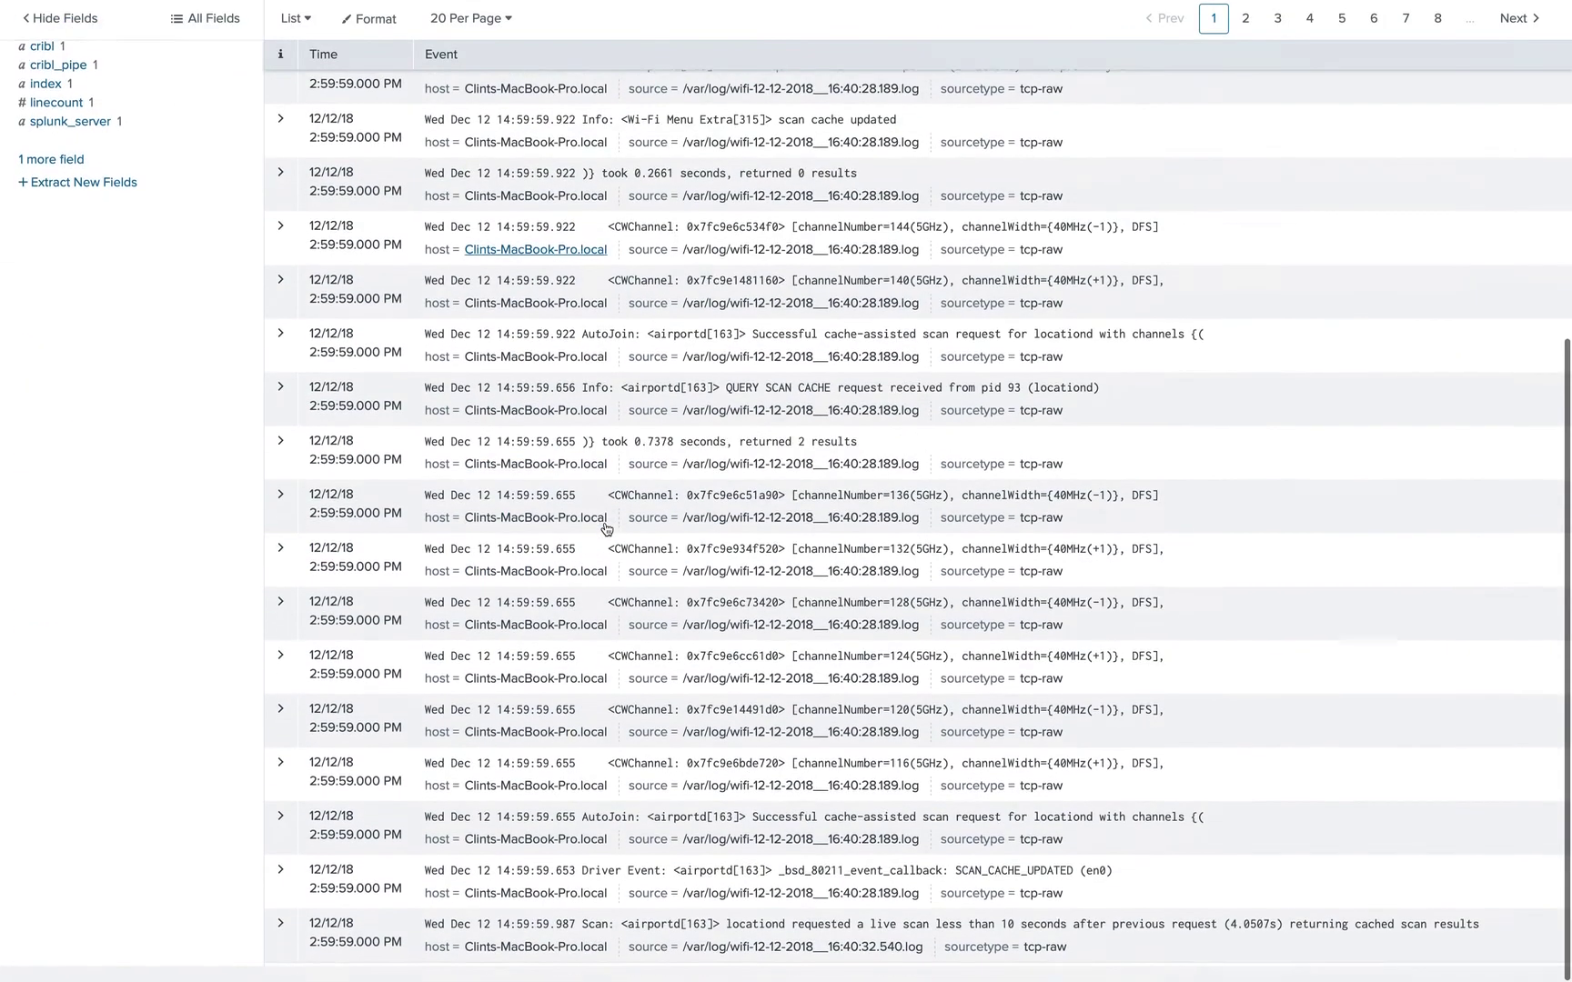
scroll(606, 528, up, 10)
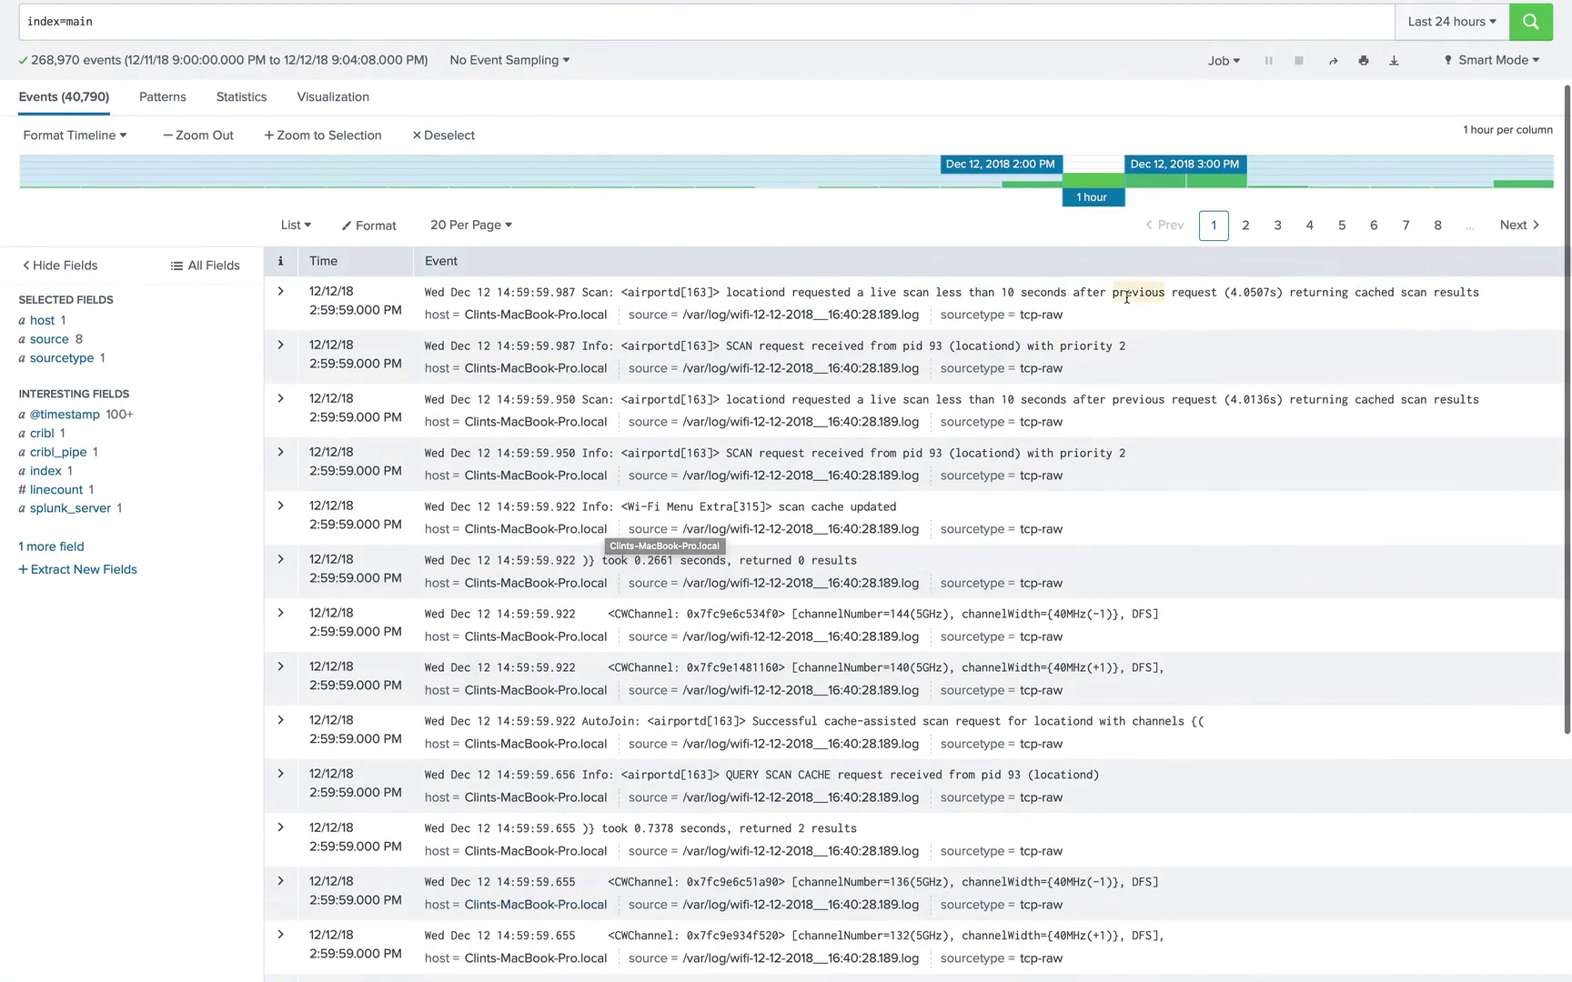
scroll(1128, 293, up, 3)
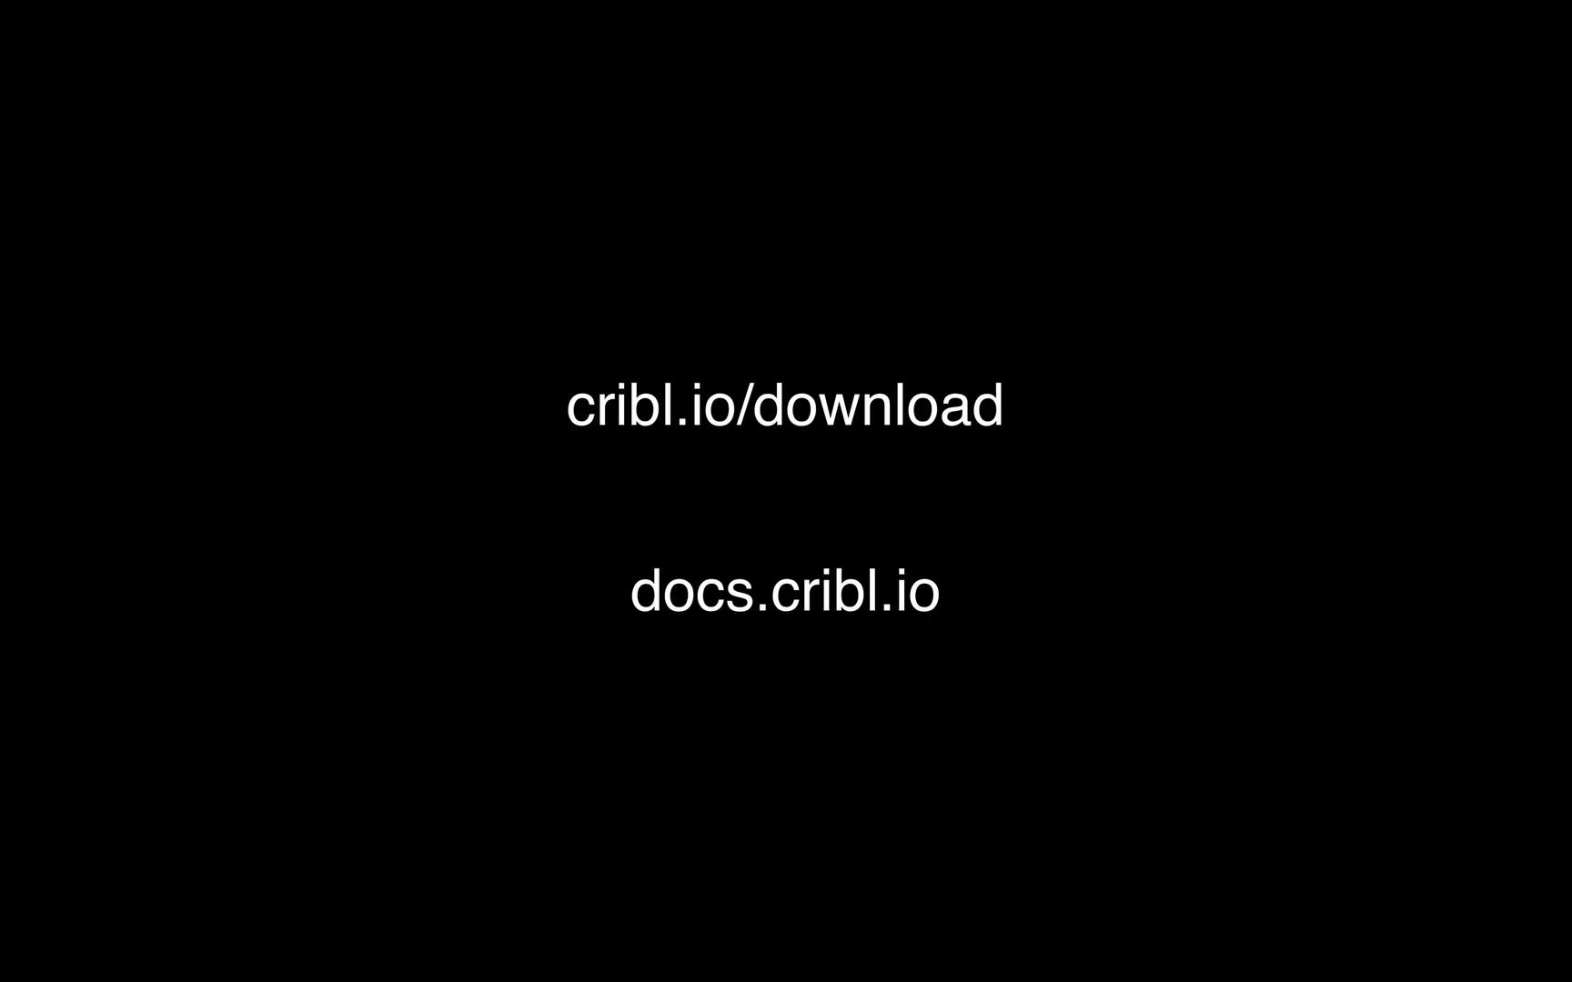